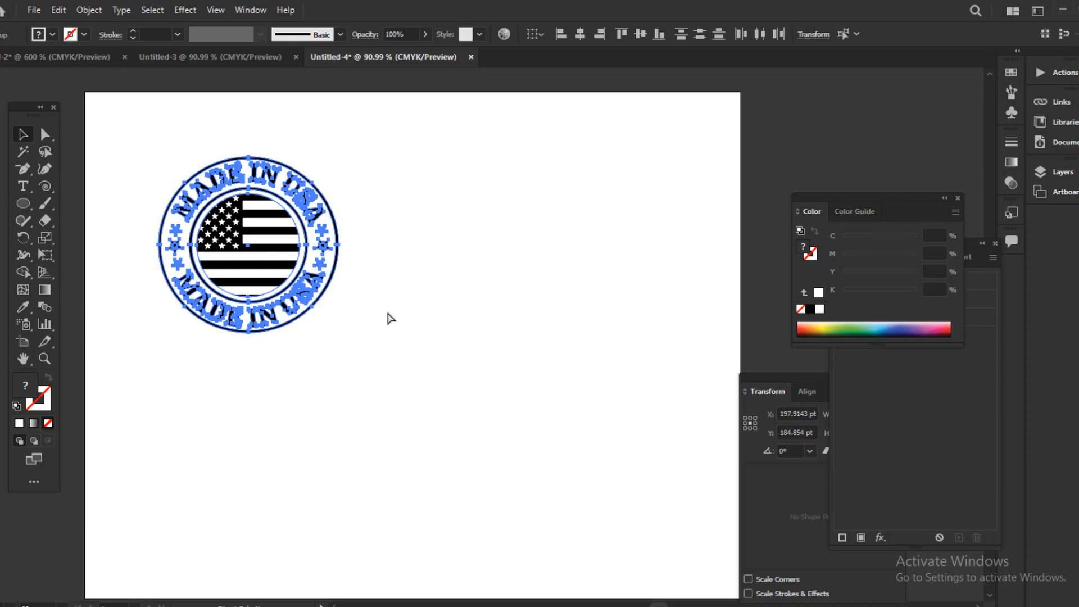
Deselect the finished MADE IN USA badge artwork.
{"action": "key", "text": "ctrl+plus"}
{"action": "left_click_drag", "start_coordinate": [335, 324], "coordinate": [130, 204]}
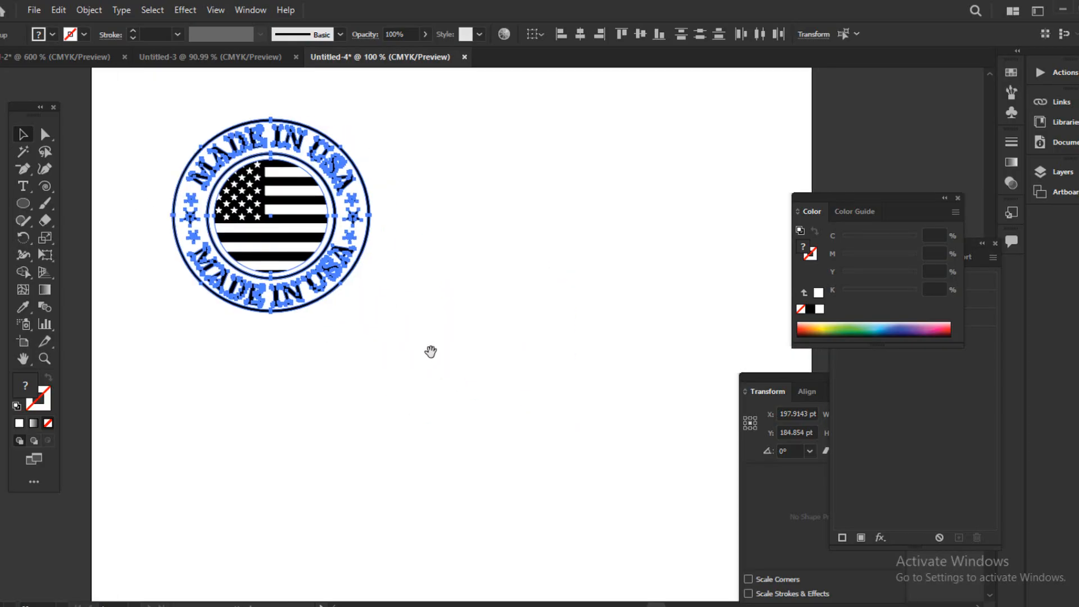
{"action": "left_click_drag", "start_coordinate": [431, 352], "coordinate": [397, 351]}
{"action": "left_click", "coordinate": [369, 205]}
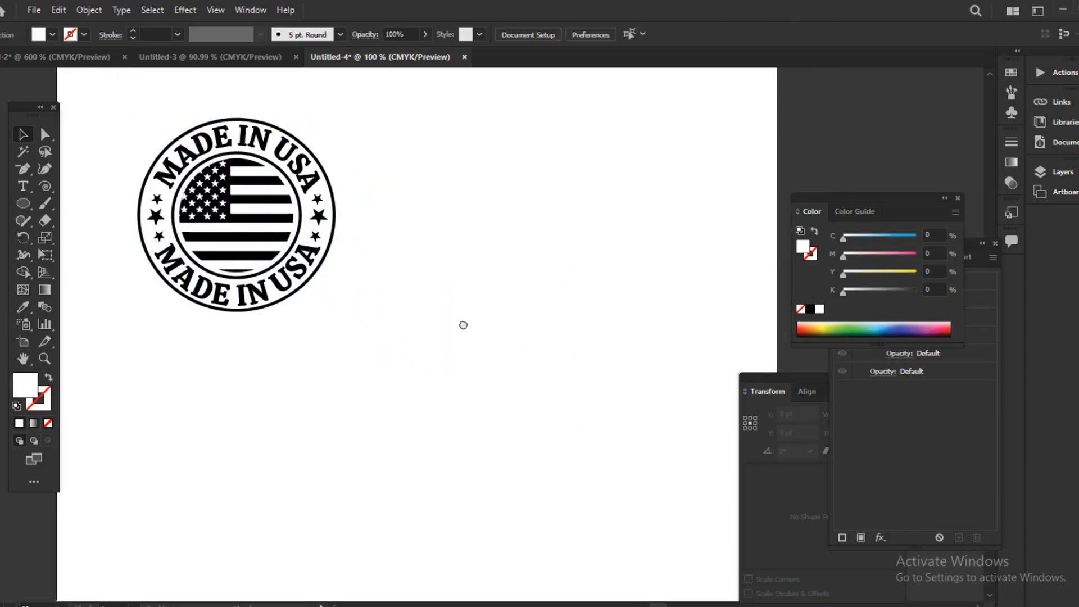
{"action": "left_click_drag", "start_coordinate": [463, 324], "coordinate": [452, 326]}
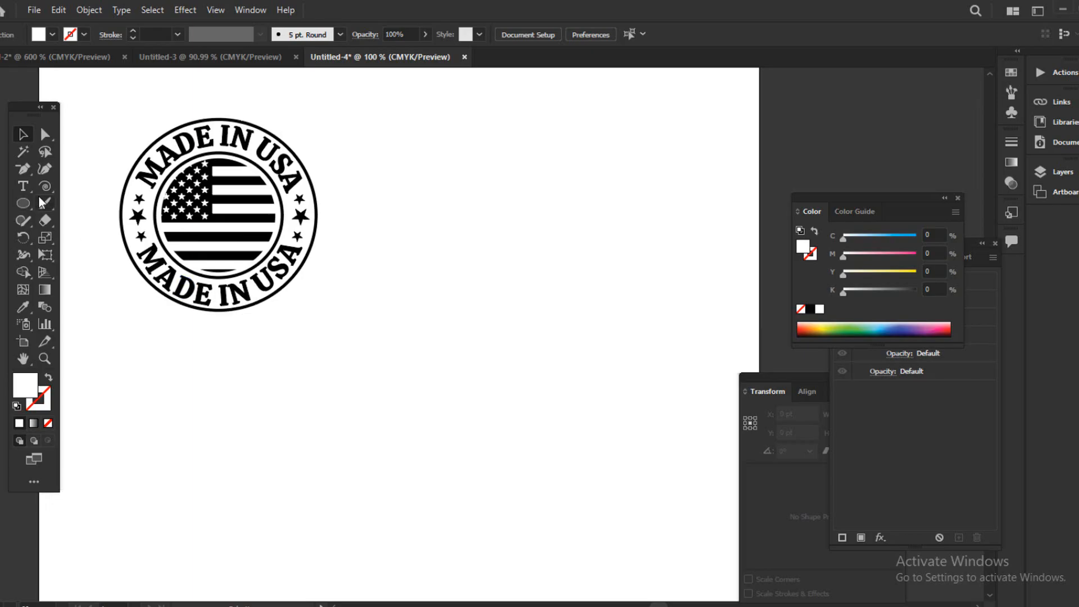
{"action": "left_click", "coordinate": [22, 186]}
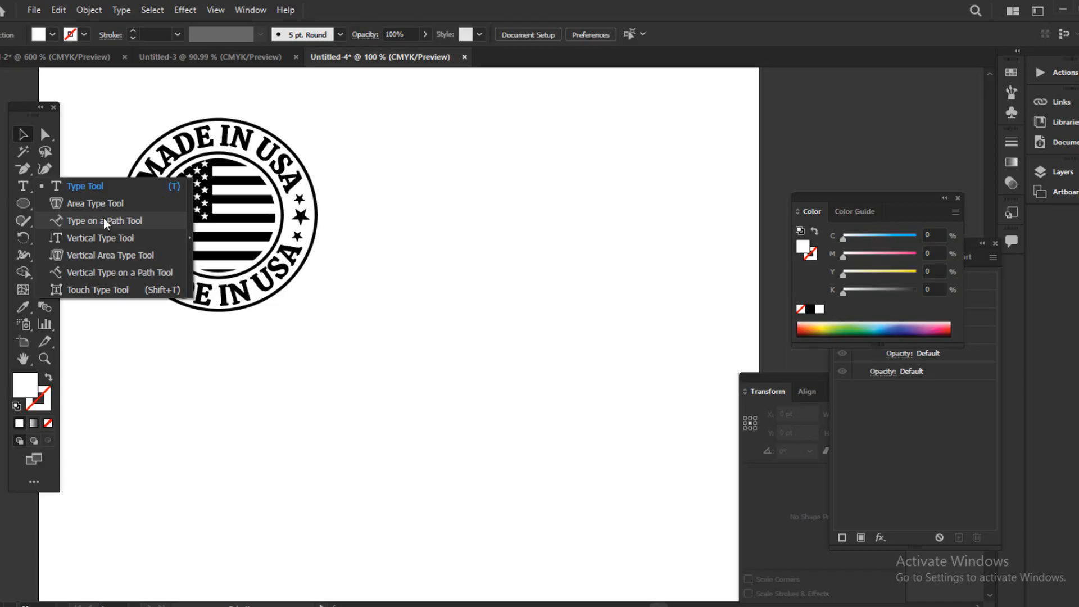
{"action": "left_click", "coordinate": [23, 137]}
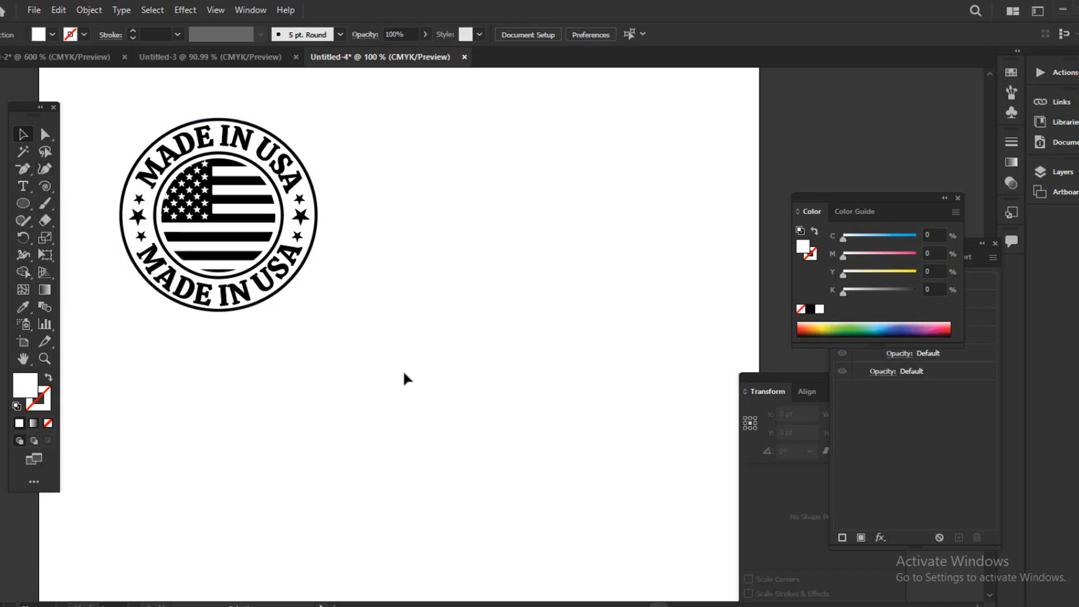
Draw a circle about 104 pt in diameter in the empty area beside the MADE IN USA badge.
{"action": "left_click_drag", "start_coordinate": [406, 344], "coordinate": [352, 364]}
{"action": "key", "text": "ctrl+plus"}
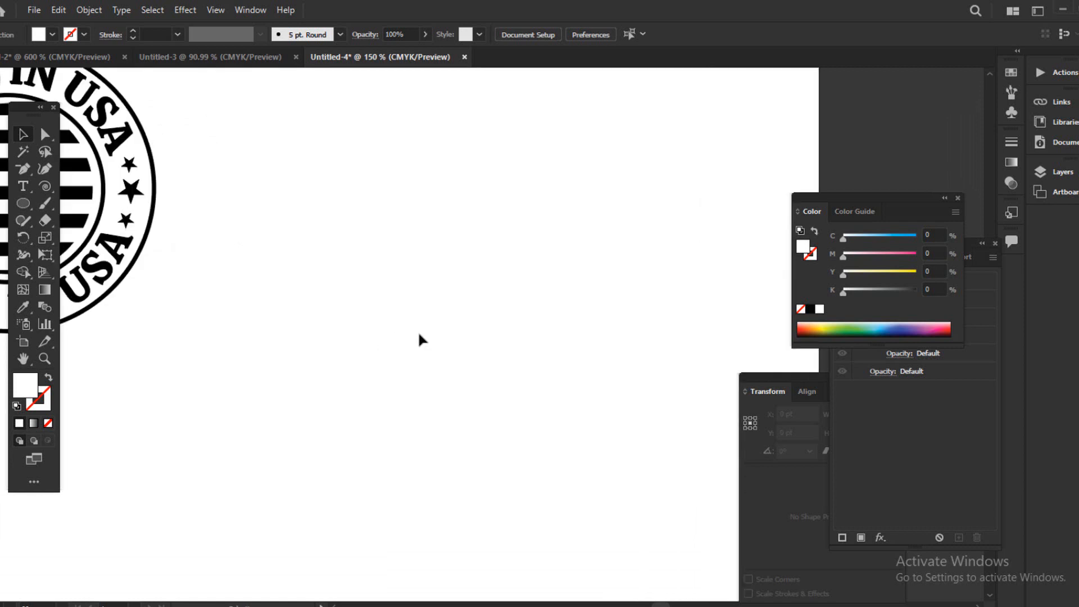
{"action": "left_click_drag", "start_coordinate": [365, 294], "coordinate": [515, 331]}
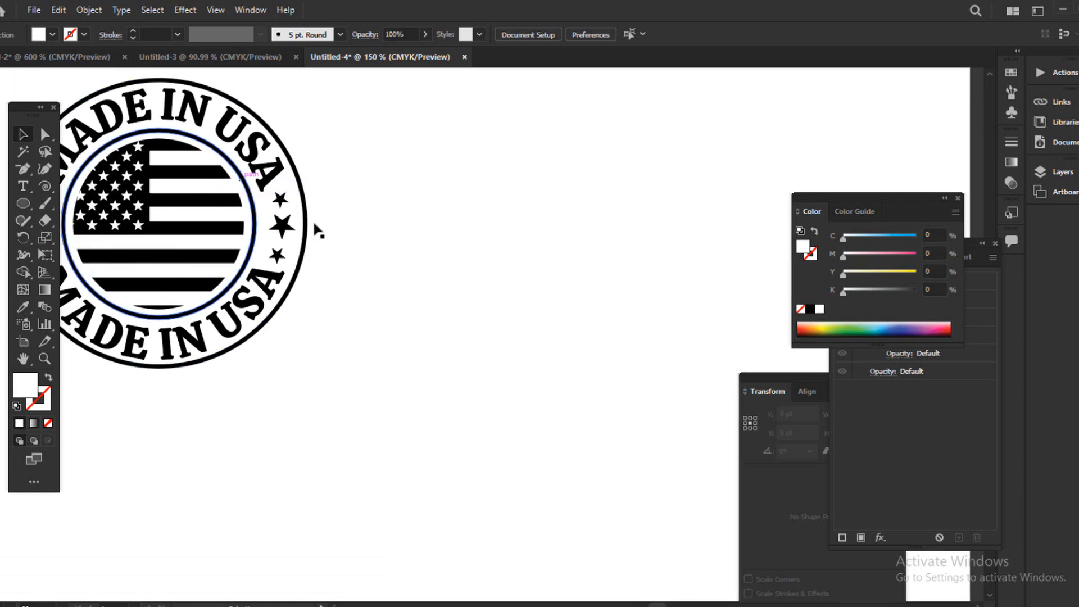
{"action": "scroll", "coordinate": [338, 247], "scroll_direction": "right", "scroll_amount": 3}
{"action": "left_click", "coordinate": [22, 207]}
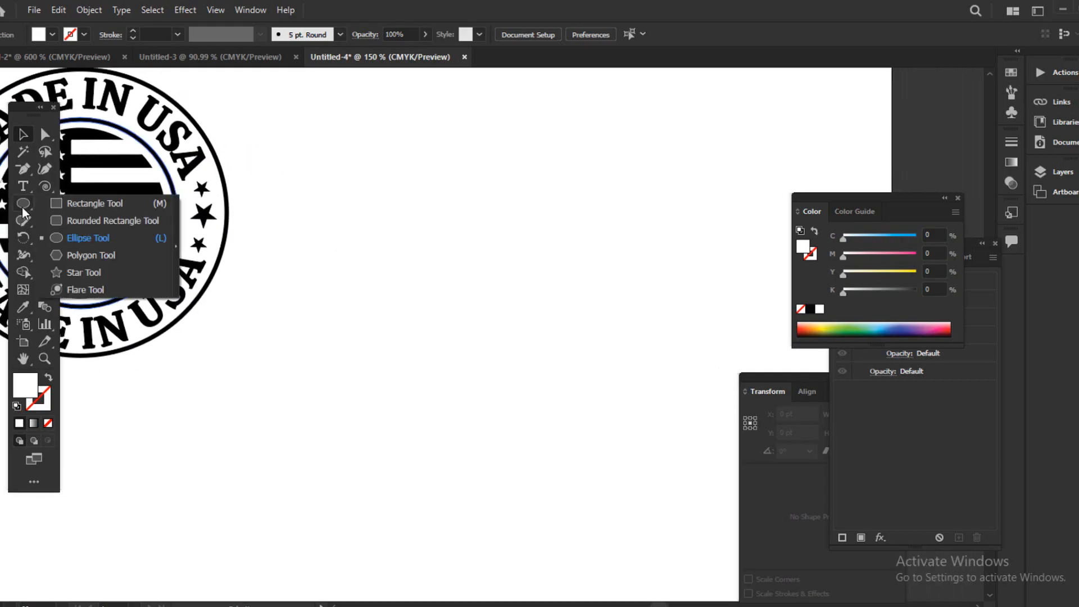
{"action": "left_click", "coordinate": [85, 237]}
{"action": "left_click_drag", "start_coordinate": [423, 209], "coordinate": [515, 299]}
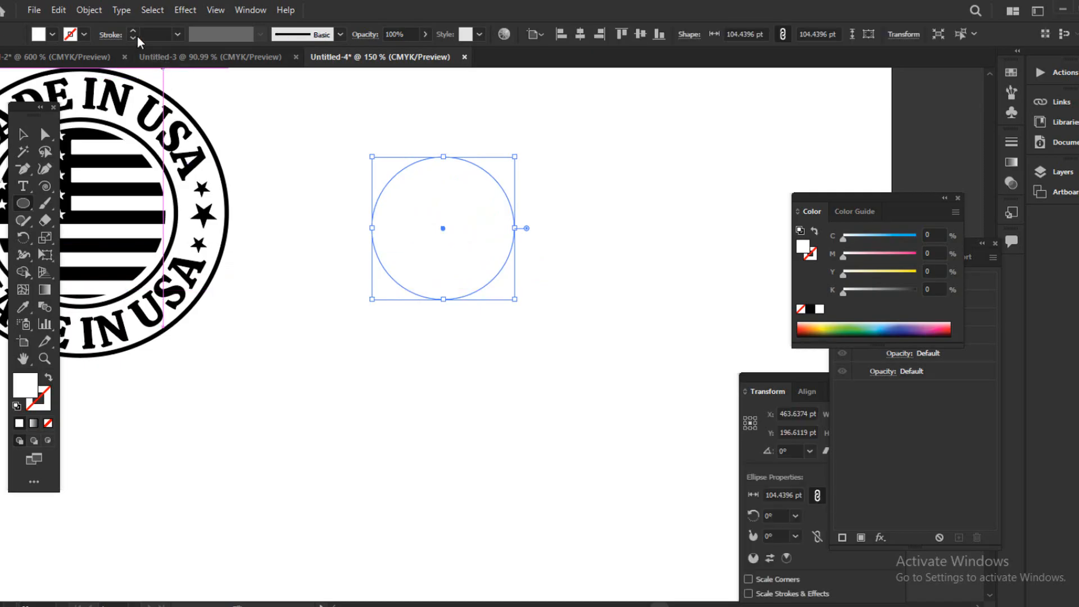
Remove the new circle's fill and give it a black stroke.
{"action": "left_click", "coordinate": [86, 31]}
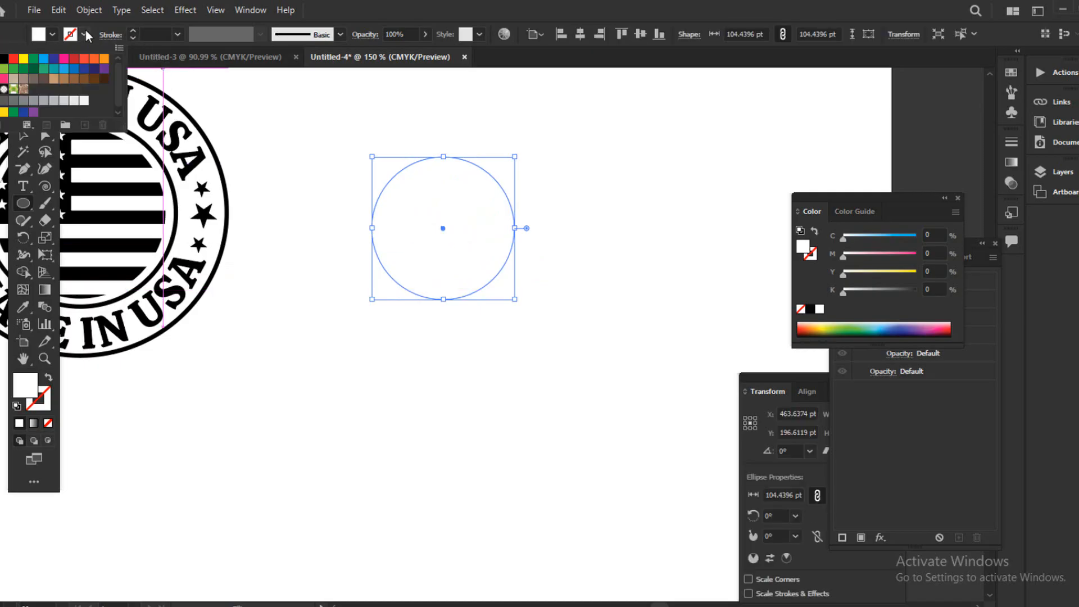
{"action": "left_click", "coordinate": [53, 36]}
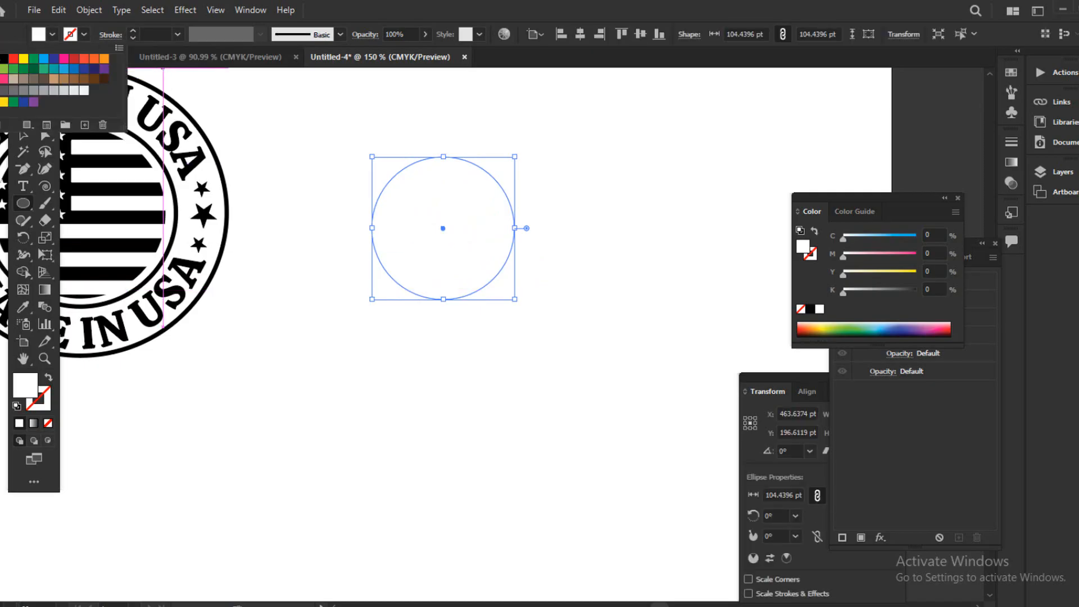
{"action": "left_click", "coordinate": [0, 59]}
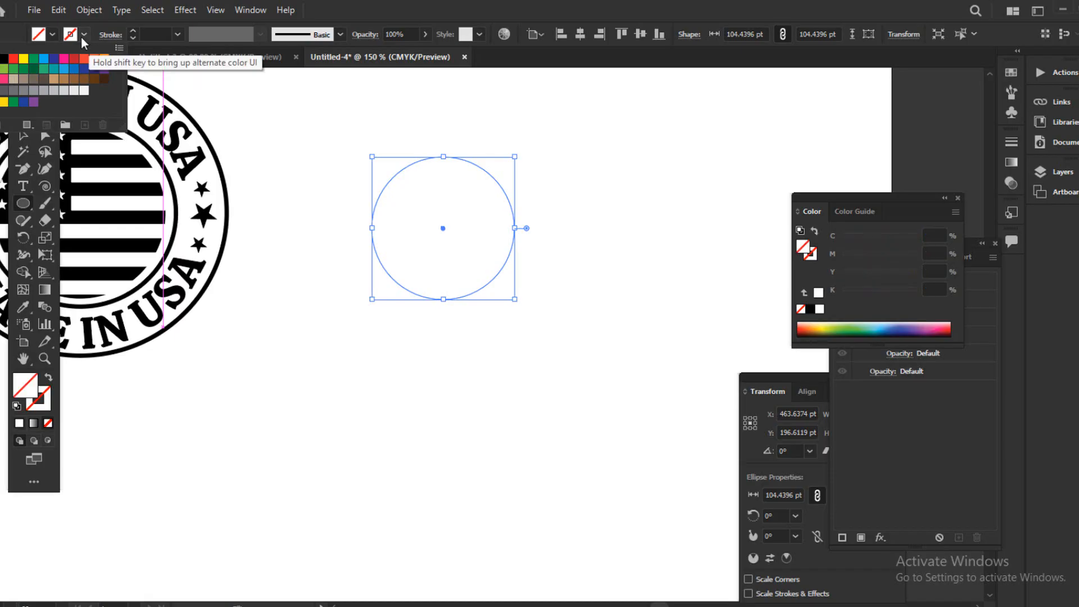
{"action": "left_click", "coordinate": [81, 36]}
{"action": "left_click", "coordinate": [81, 36]}
{"action": "left_click", "coordinate": [4, 59]}
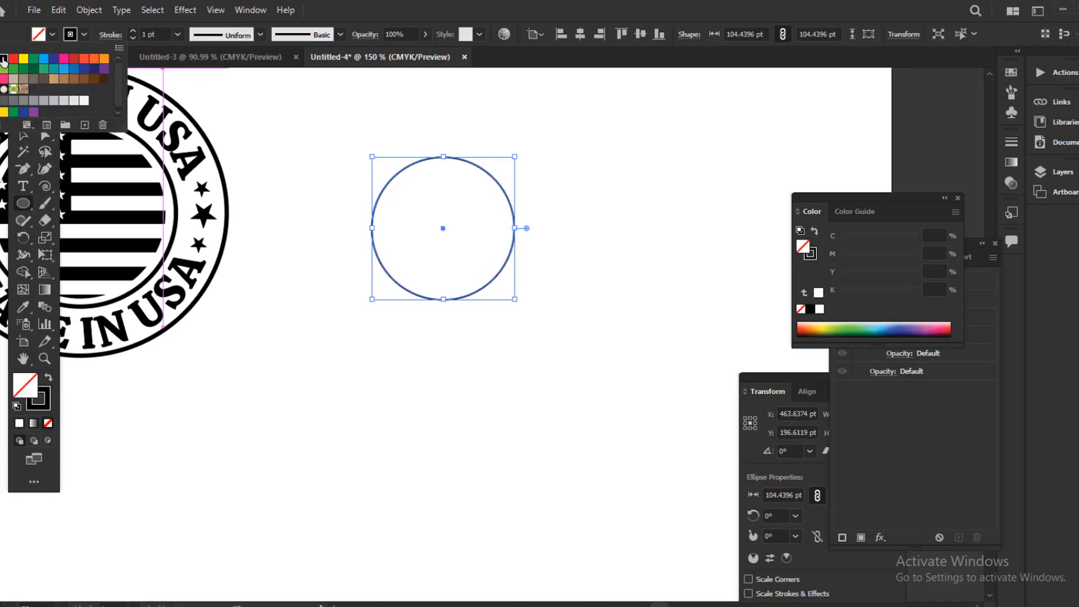
Set the circle's stroke weight to 3 pt.
{"action": "left_click", "coordinate": [132, 32]}
{"action": "left_click", "coordinate": [133, 31]}
{"action": "left_click", "coordinate": [132, 32]}
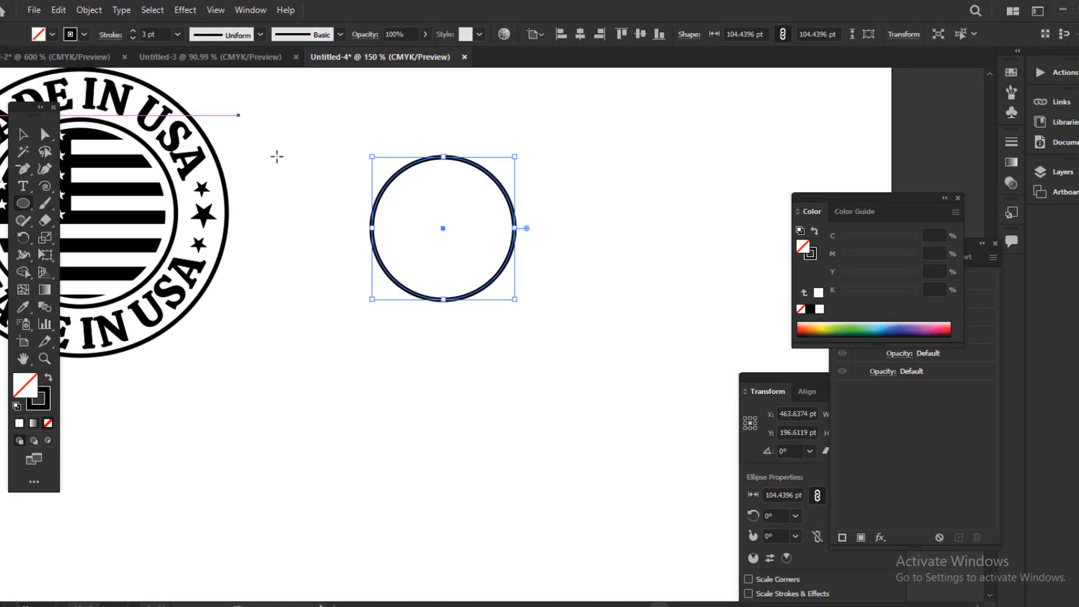
{"action": "left_click", "coordinate": [133, 37]}
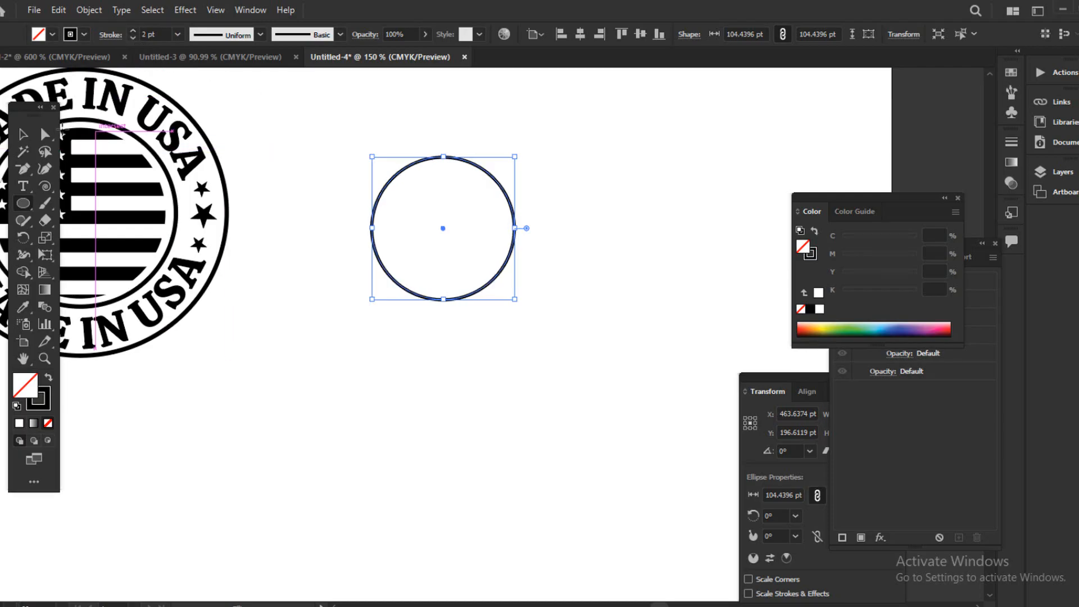
{"action": "key", "text": "v"}
{"action": "left_click_drag", "start_coordinate": [344, 140], "coordinate": [412, 187]}
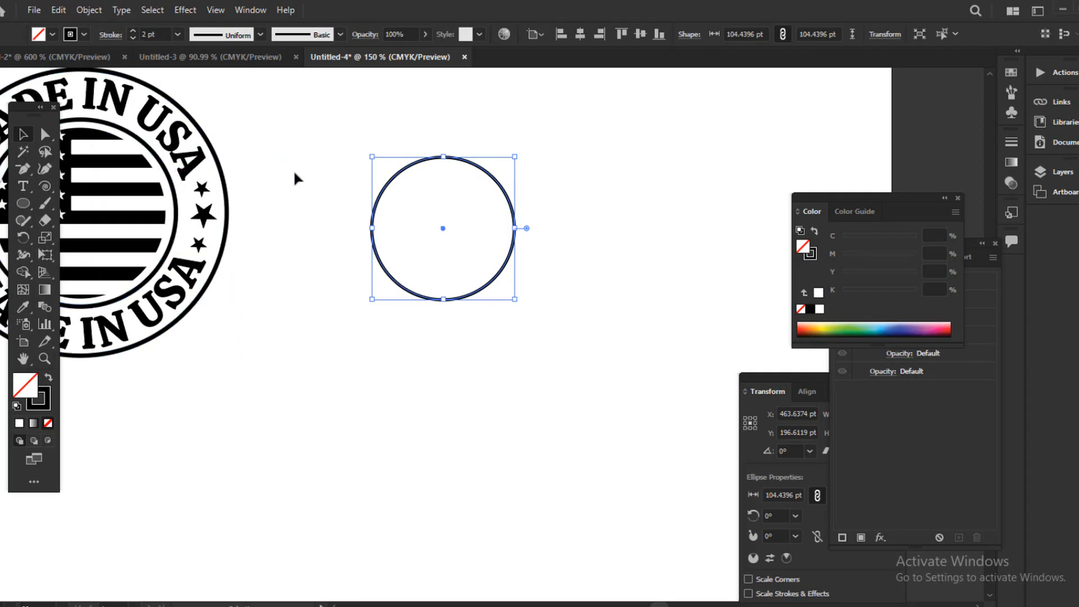
{"action": "left_click", "coordinate": [133, 31]}
{"action": "left_click", "coordinate": [133, 32]}
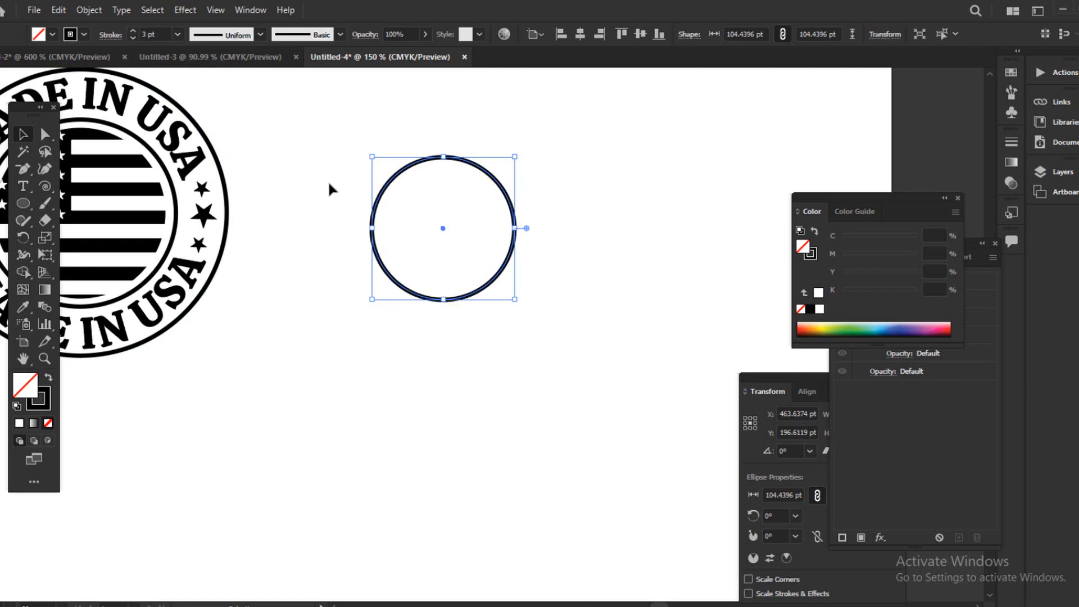
Try enlarging the circle from its center to about 150 pt in diameter, and undo the resize.
{"action": "key", "text": "ctrl+shift+b"}
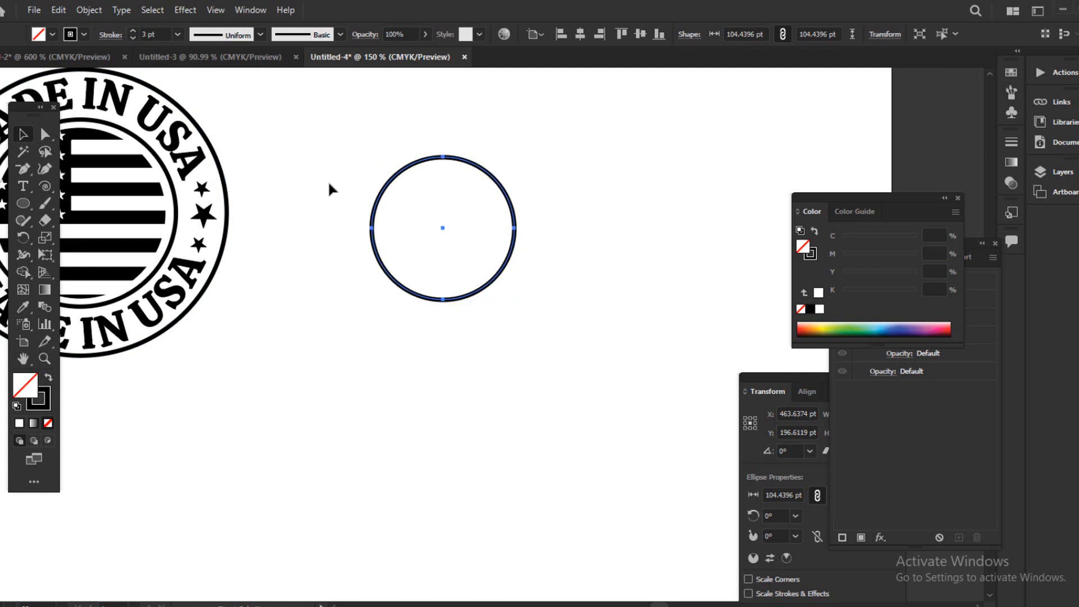
{"action": "key", "text": "ctrl+shift+b"}
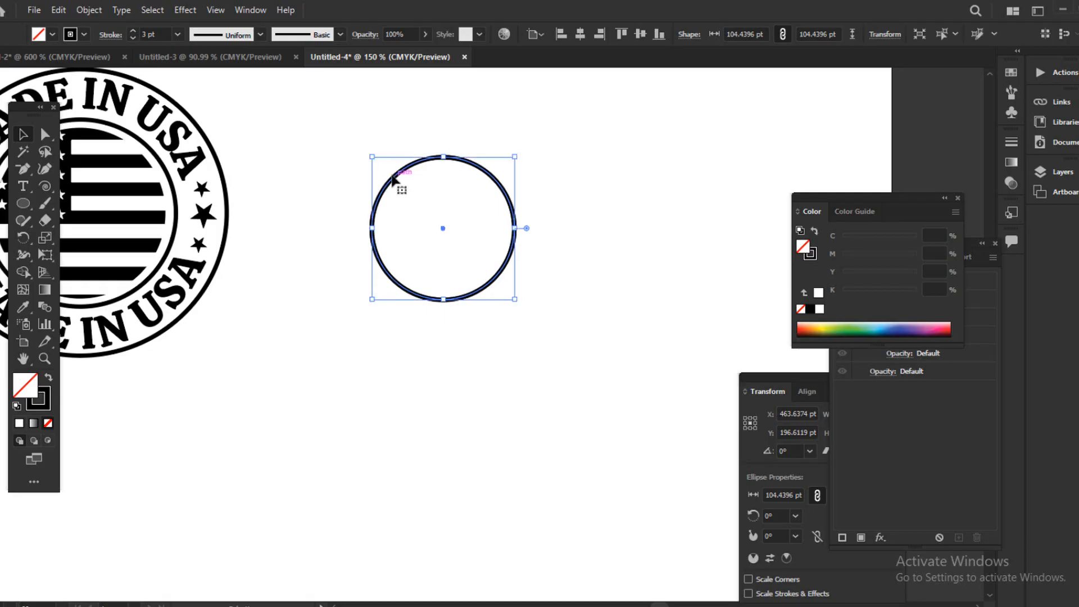
{"action": "left_click_drag", "start_coordinate": [393, 177], "coordinate": [400, 178]}
{"action": "key", "text": "Delete"}
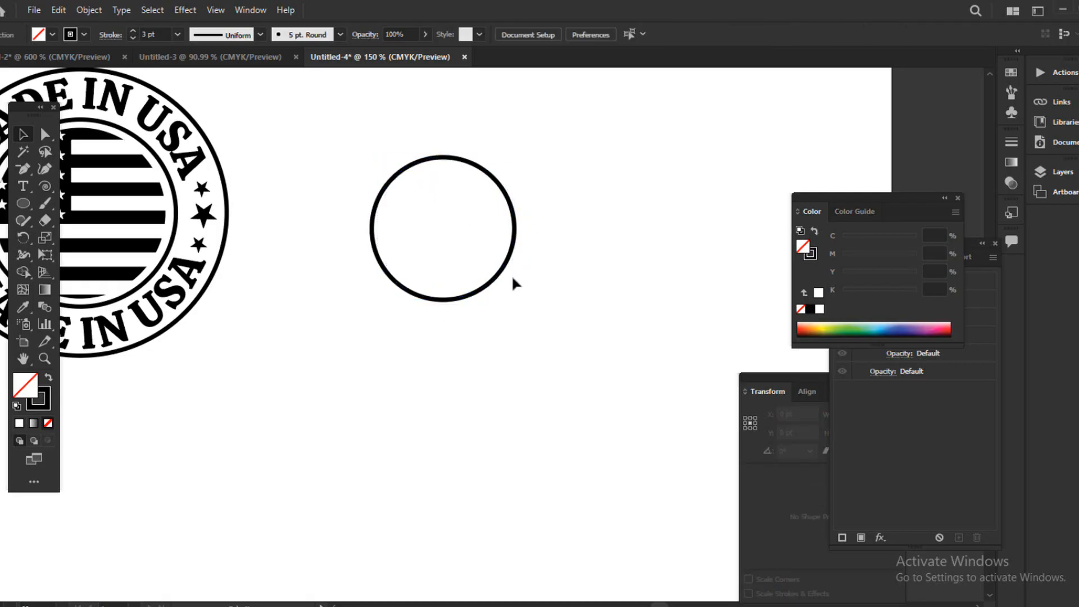
{"action": "left_click", "coordinate": [490, 283]}
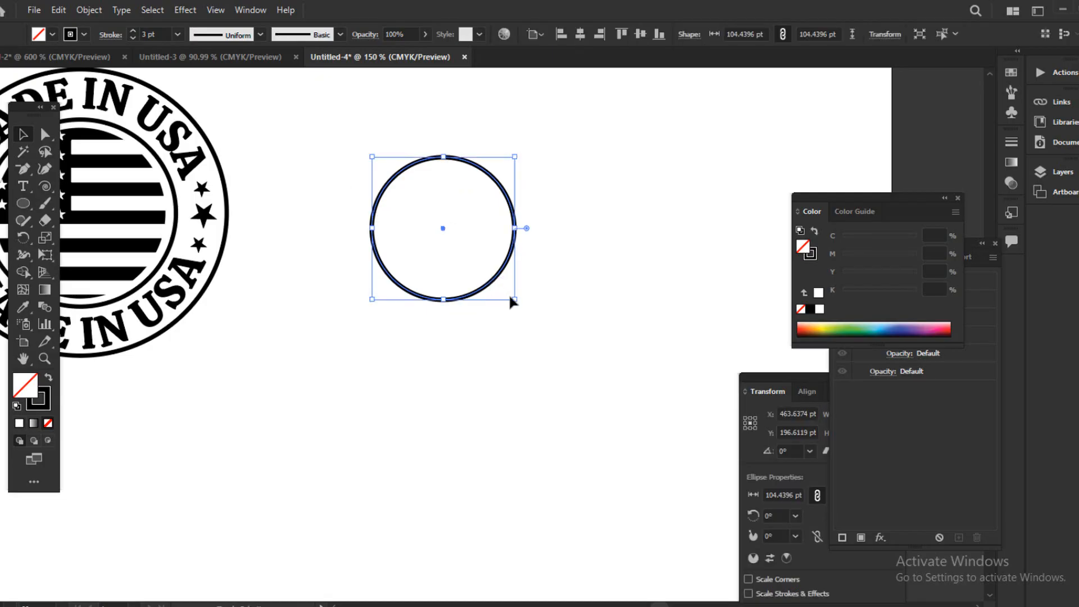
{"action": "left_click_drag", "start_coordinate": [516, 301], "coordinate": [549, 349]}
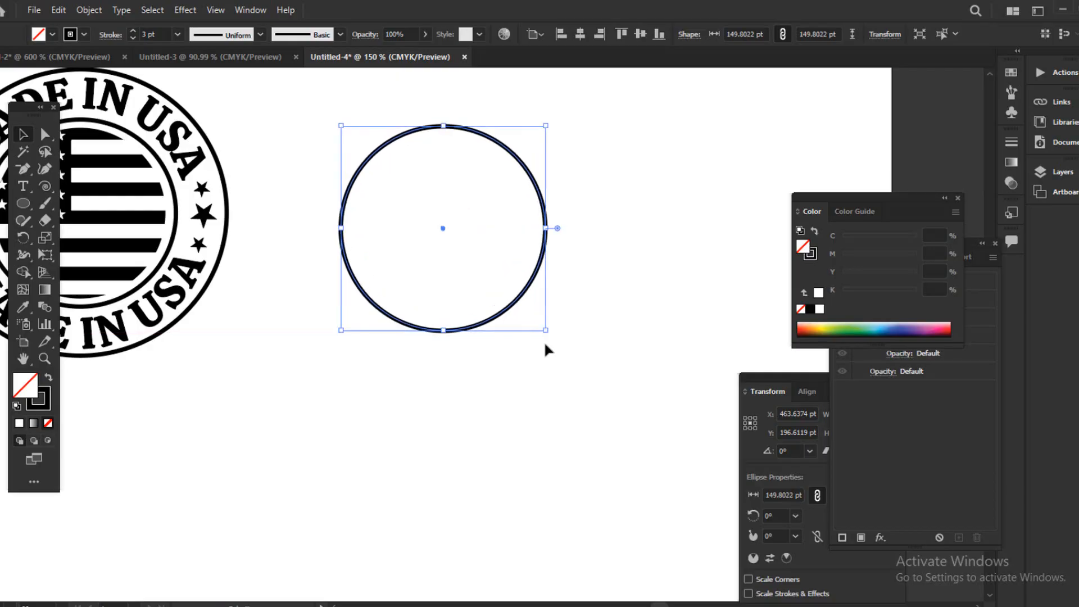
{"action": "key", "text": "Delete"}
{"action": "key", "text": "ctrl+z"}
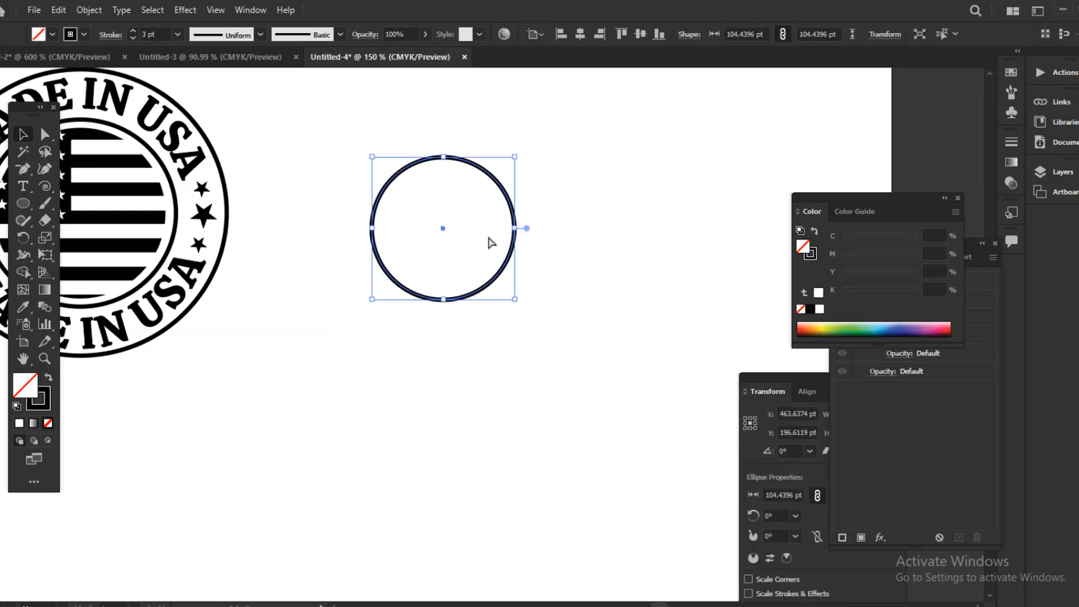
{"action": "left_click_drag", "start_coordinate": [481, 234], "coordinate": [481, 234]}
{"action": "left_click_drag", "start_coordinate": [387, 193], "coordinate": [409, 207]}
{"action": "key", "text": "ctrl+z"}
{"action": "key", "text": "a"}
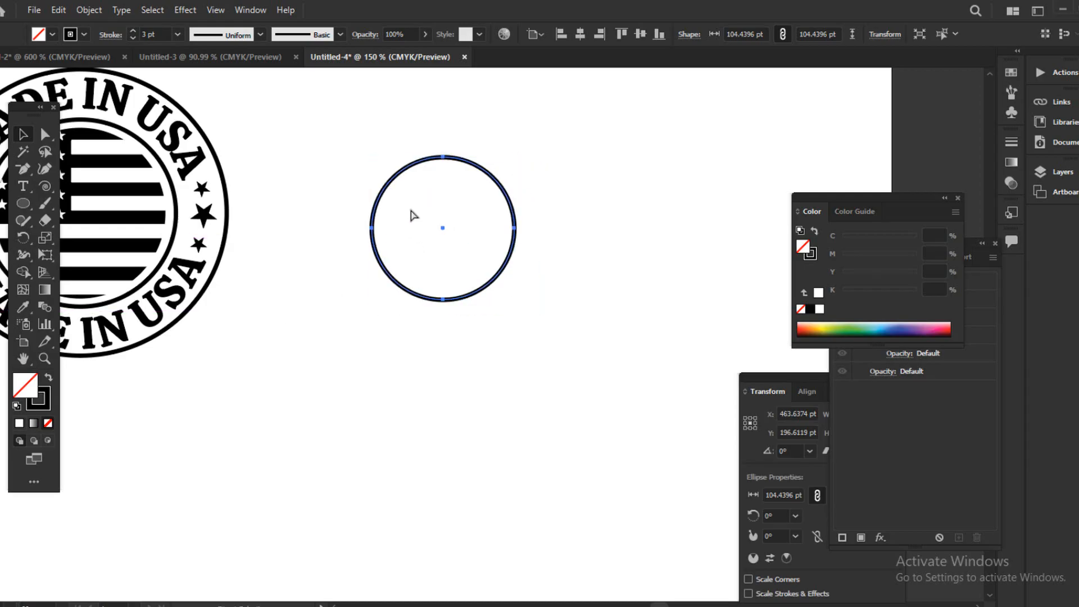
Add a larger concentric copy of the circle, about 160 pt in diameter, around the original.
{"action": "key", "text": "v"}
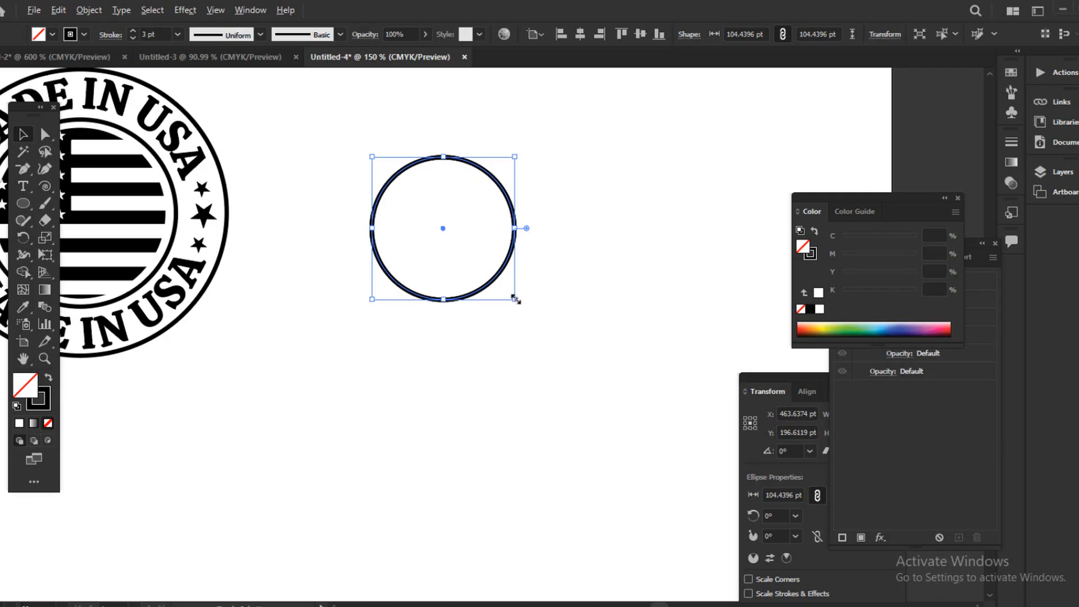
{"action": "left_click_drag", "start_coordinate": [516, 298], "coordinate": [552, 339]}
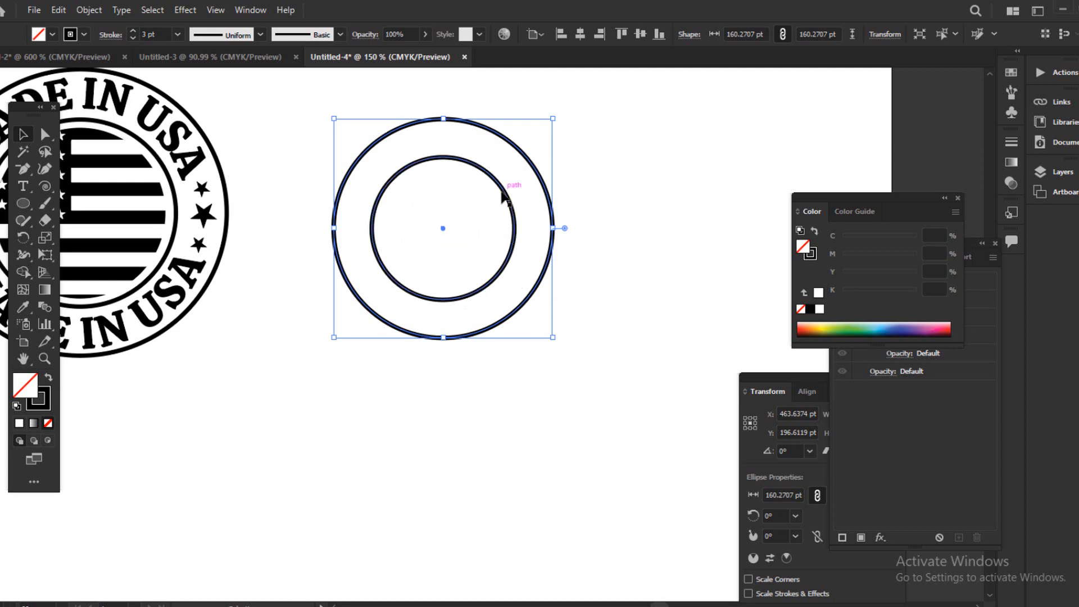
{"action": "left_click", "coordinate": [655, 164]}
{"action": "left_click_drag", "start_coordinate": [347, 101], "coordinate": [432, 182]}
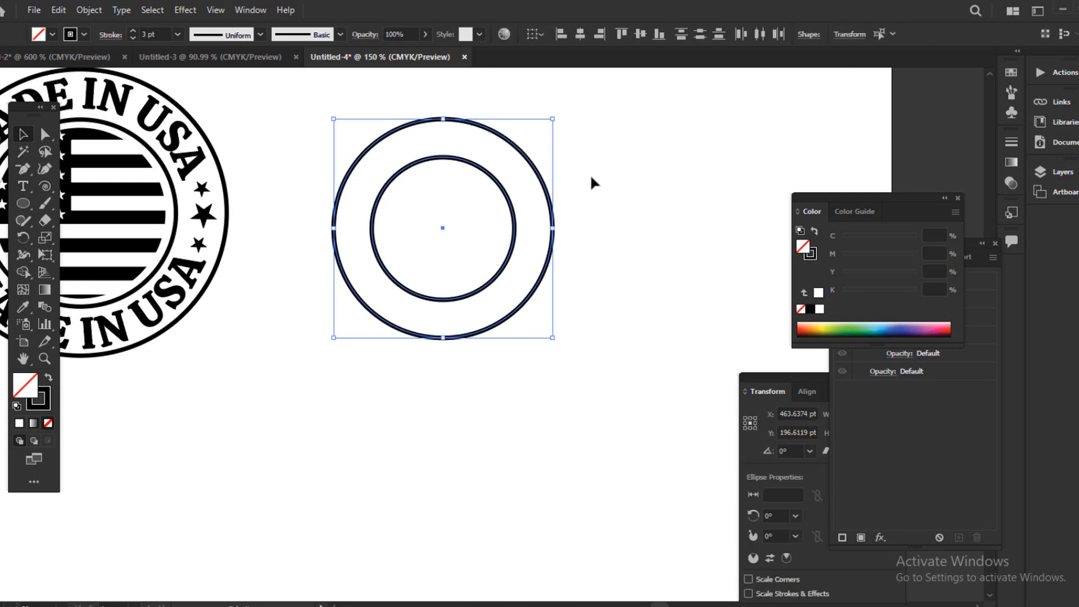
{"action": "left_click", "coordinate": [590, 176]}
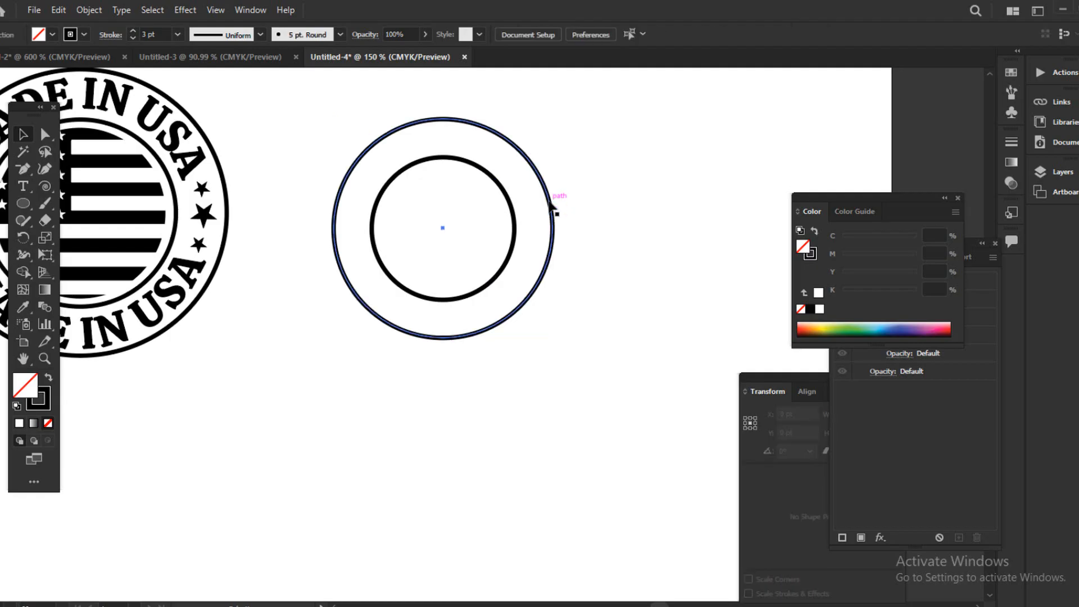
Enlarge the outer circle from its center to about 170 pt in diameter.
{"action": "left_click", "coordinate": [553, 214]}
{"action": "left_click_drag", "start_coordinate": [553, 338], "coordinate": [561, 346]}
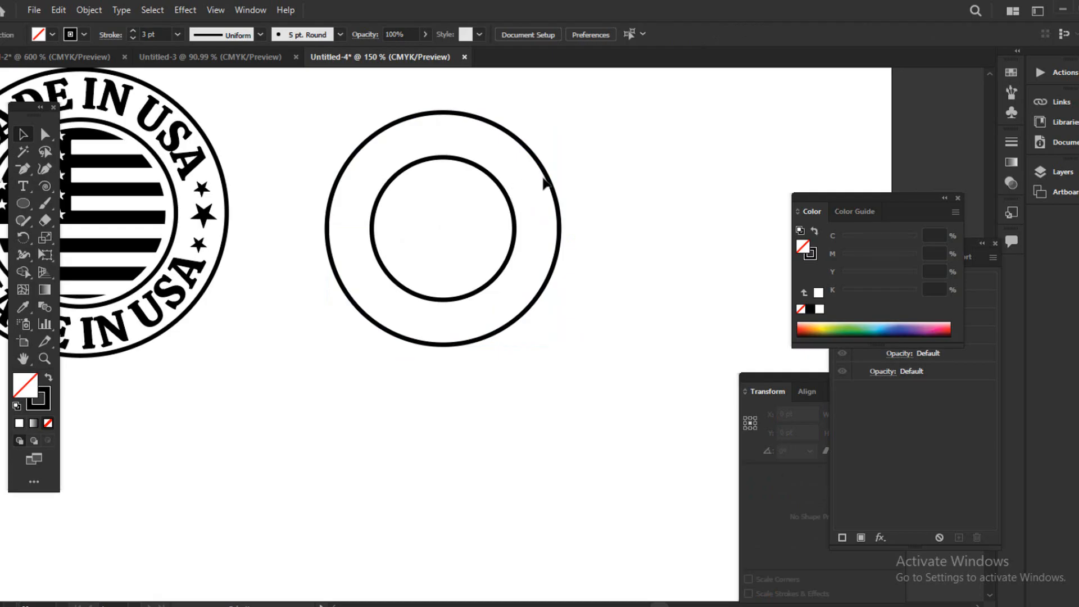
{"action": "left_click", "coordinate": [552, 177]}
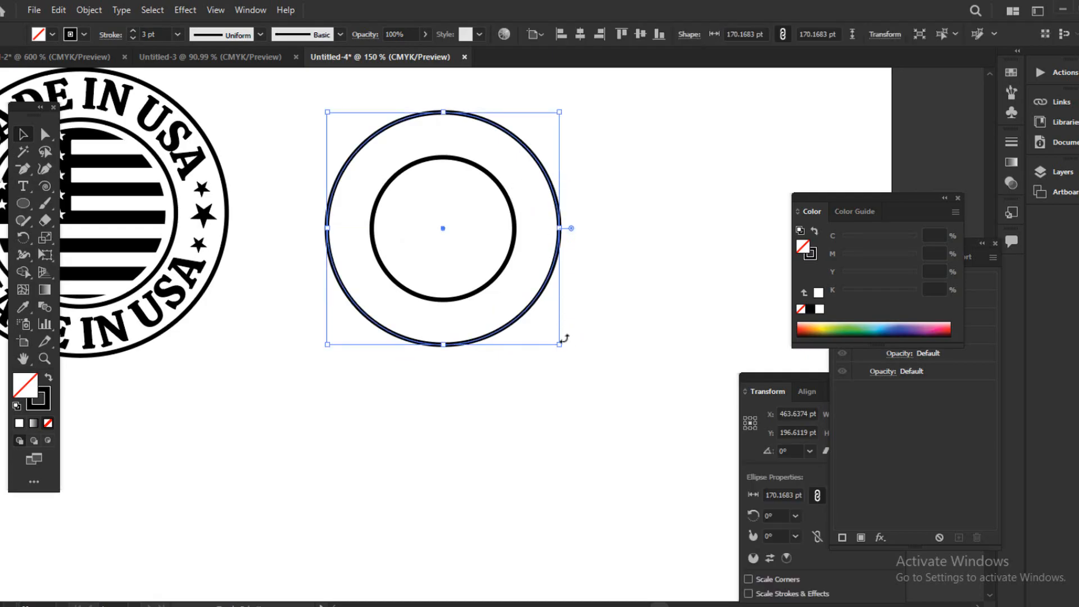
{"action": "mouse_move", "coordinate": [561, 346]}
{"action": "left_mouse_down"}
{"action": "mouse_move", "coordinate": [549, 330]}
{"action": "mouse_move", "coordinate": [564, 345]}
{"action": "left_mouse_up"}
{"action": "left_click", "coordinate": [549, 372]}
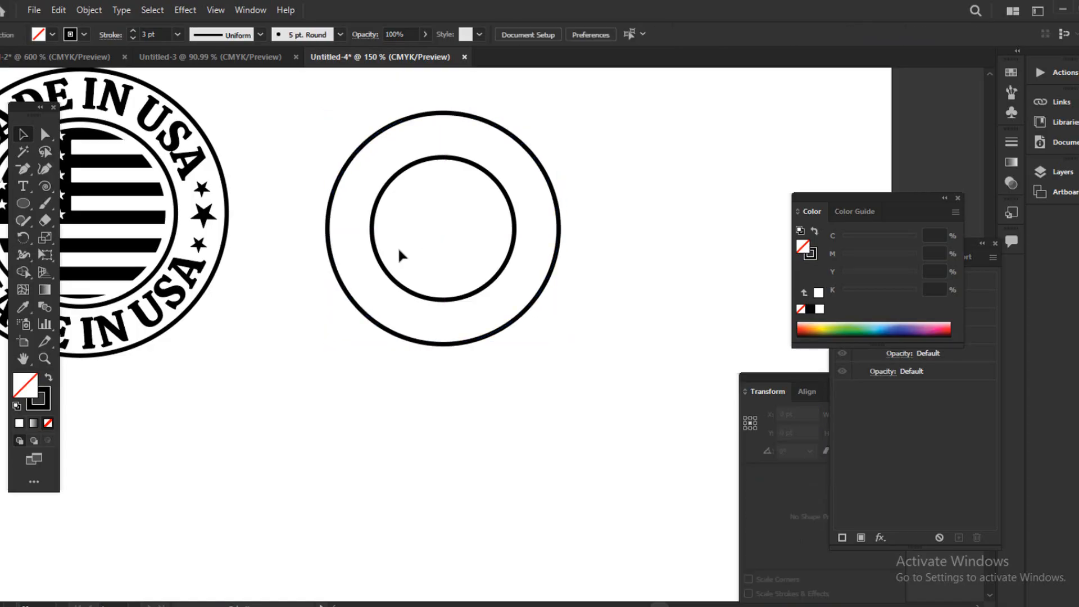
Add a concentric copy of the inner circle, about 120 pt in diameter, between the two existing circles.
{"action": "left_click_drag", "start_coordinate": [333, 282], "coordinate": [375, 308]}
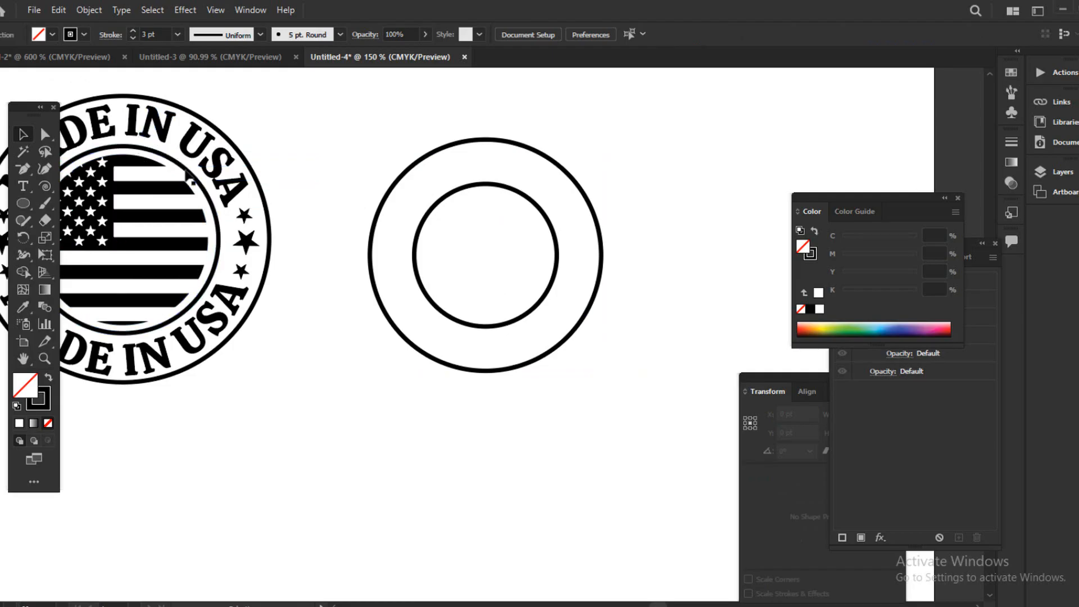
{"action": "left_click", "coordinate": [447, 200]}
{"action": "key", "text": "ctrl+shift+b"}
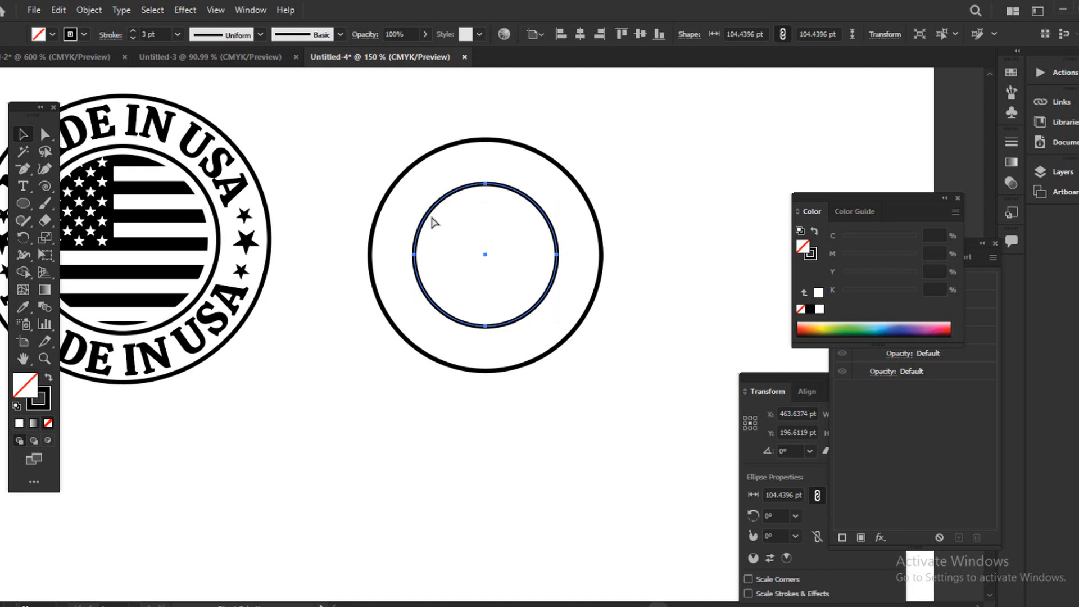
{"action": "key", "text": "ctrl+shift+b"}
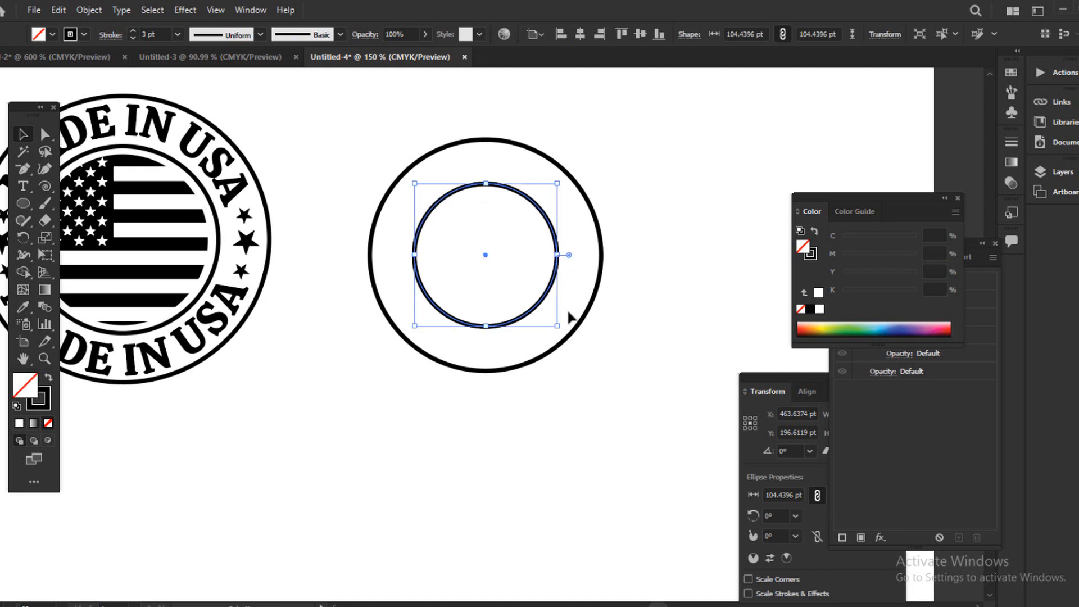
{"action": "left_click_drag", "start_coordinate": [556, 325], "coordinate": [569, 339]}
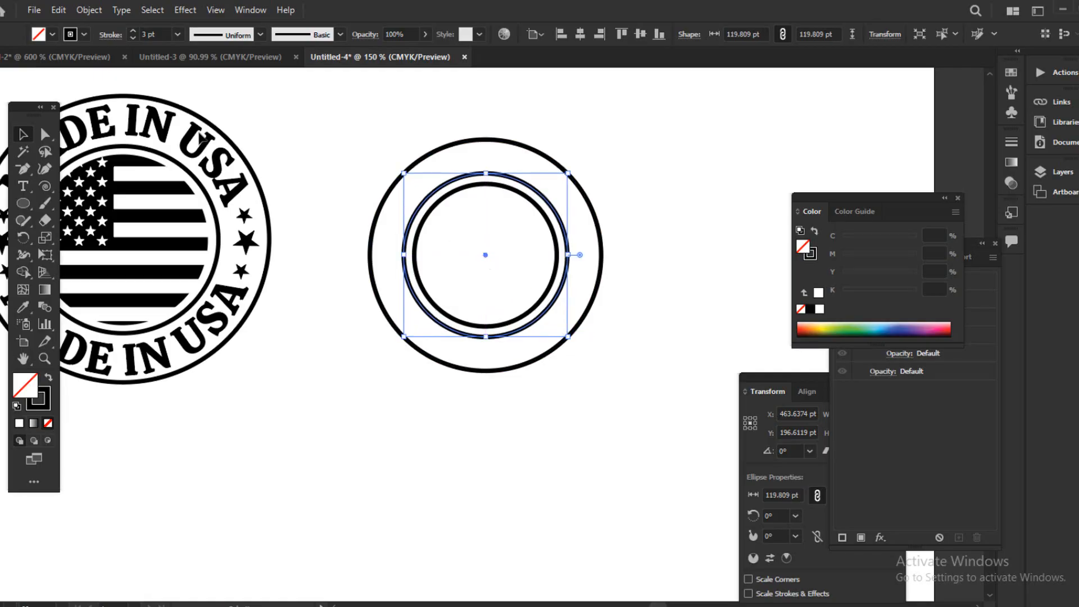
Set the middle circle's stroke to 2 pt and turn that circle into a text path with the Type on a Path tool.
{"action": "left_click", "coordinate": [133, 39]}
{"action": "key", "text": "ctrl+equal"}
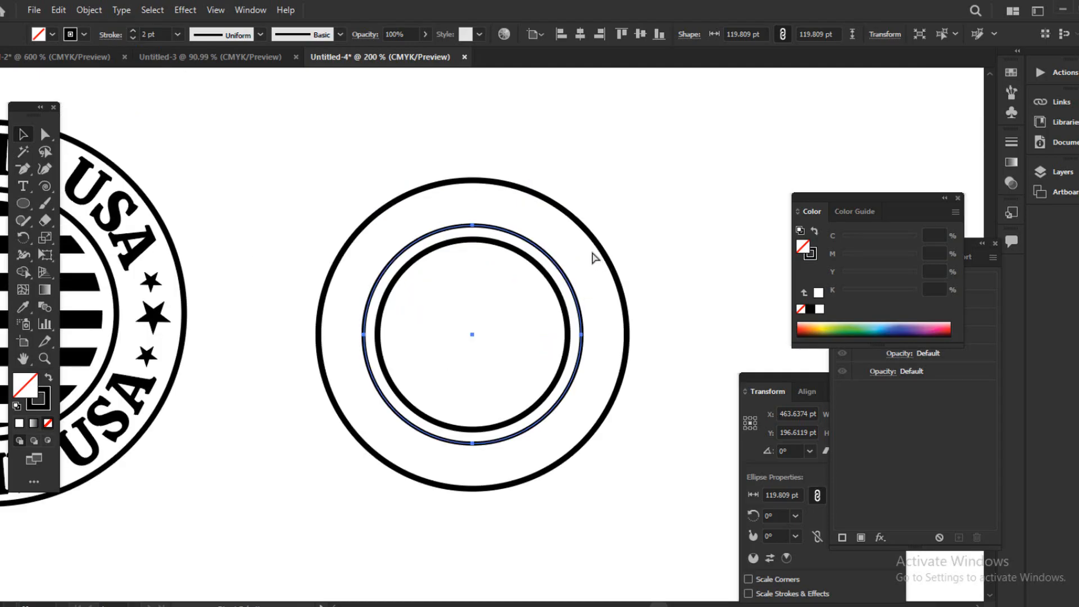
{"action": "key", "text": "ctrl+equal"}
{"action": "key", "text": "space"}
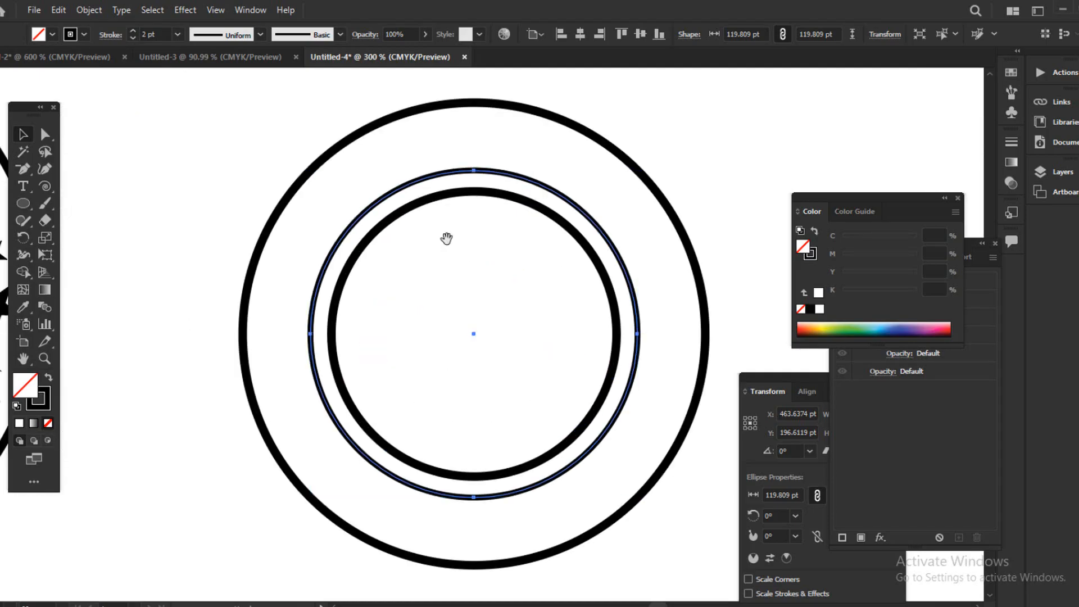
{"action": "left_click_drag", "start_coordinate": [446, 238], "coordinate": [387, 232]}
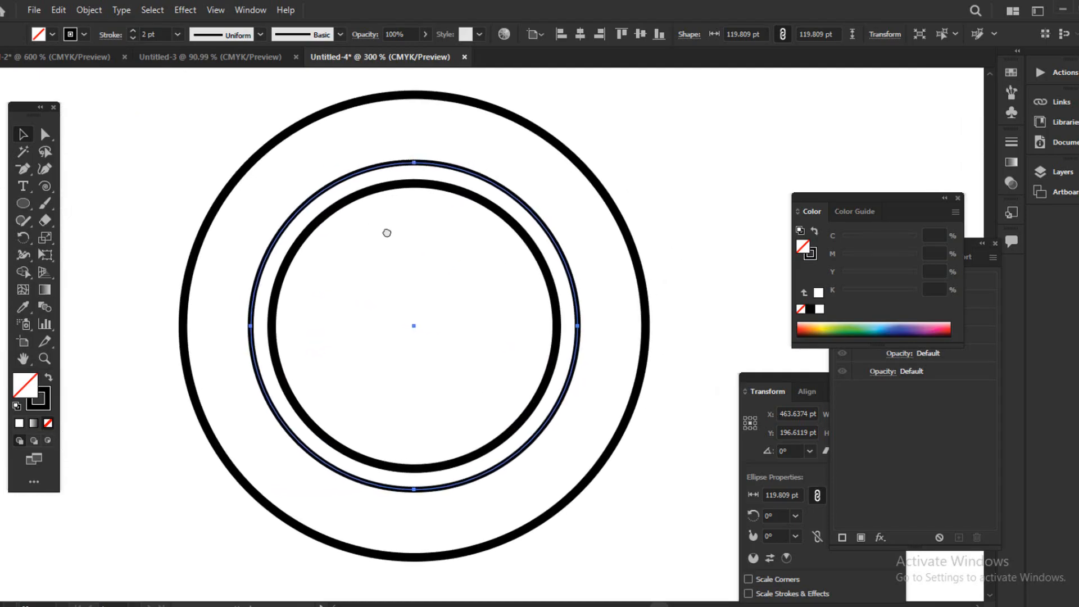
{"action": "left_click", "coordinate": [22, 186]}
{"action": "left_click", "coordinate": [94, 220]}
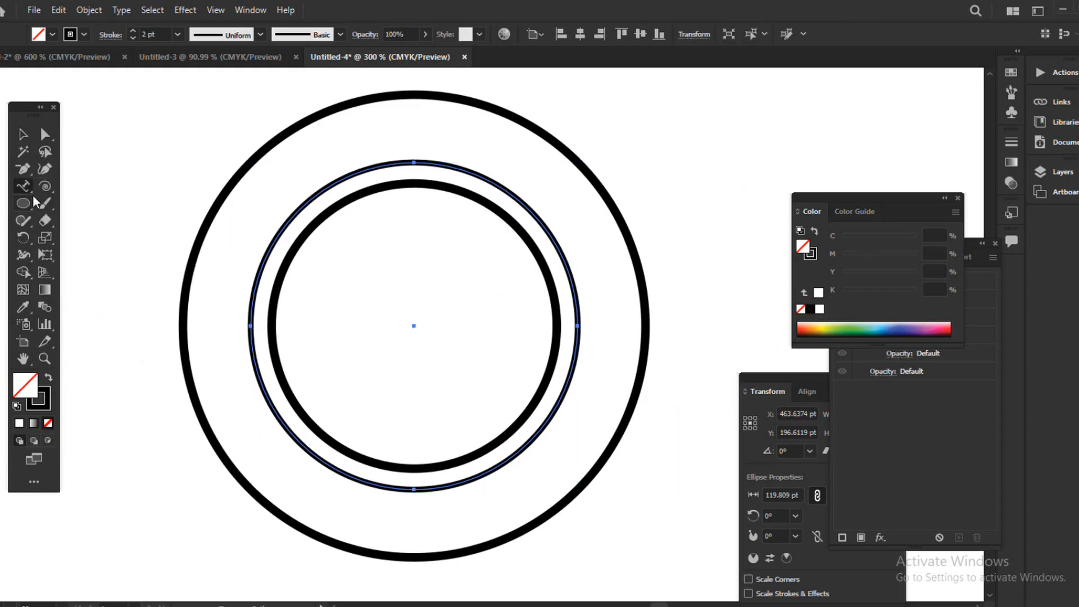
{"action": "left_click", "coordinate": [281, 224]}
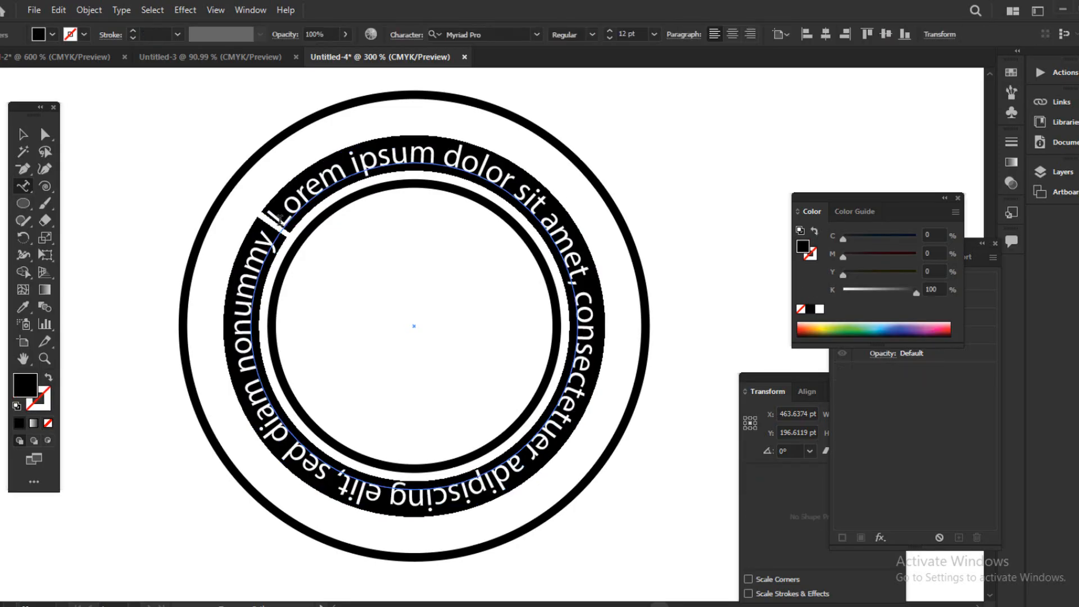
Set the circular placeholder text to 36 pt in the Rockwell font.
{"action": "left_click", "coordinate": [655, 32]}
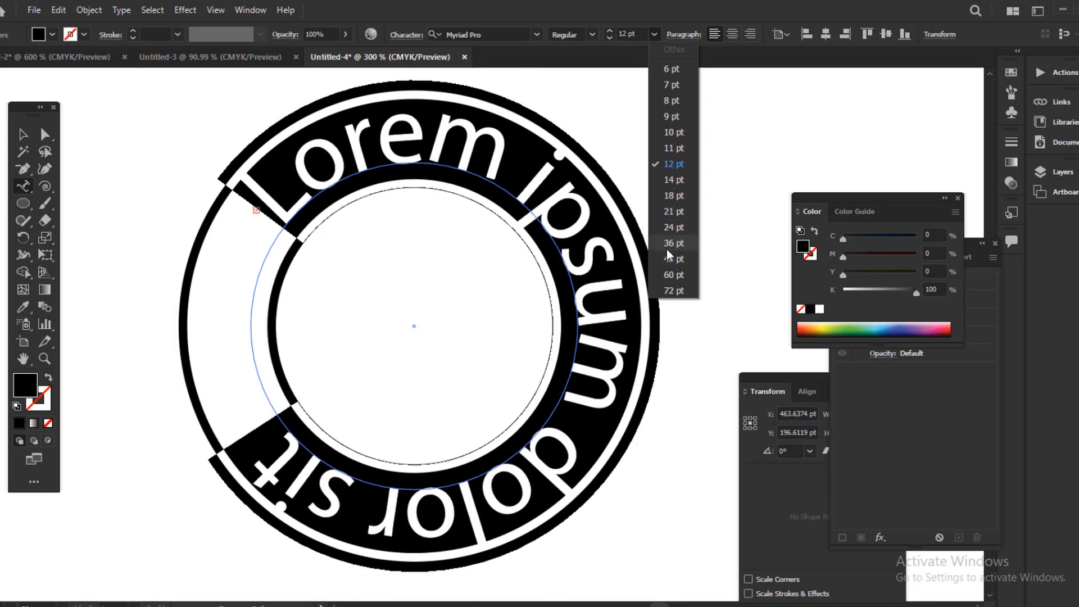
{"action": "left_click", "coordinate": [668, 247]}
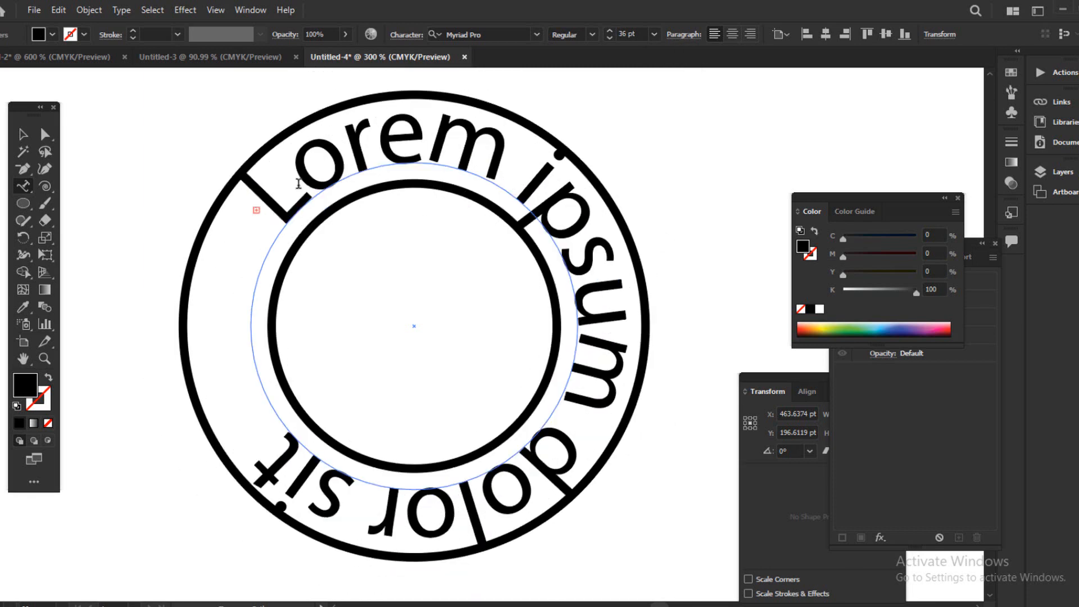
{"action": "left_click", "coordinate": [536, 35]}
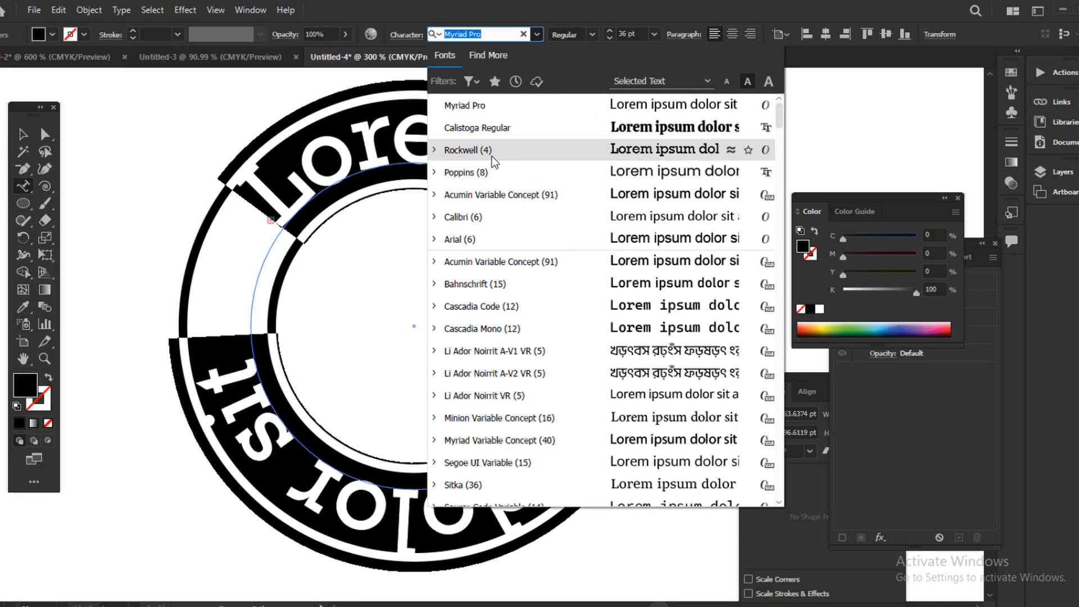
{"action": "left_click", "coordinate": [492, 154]}
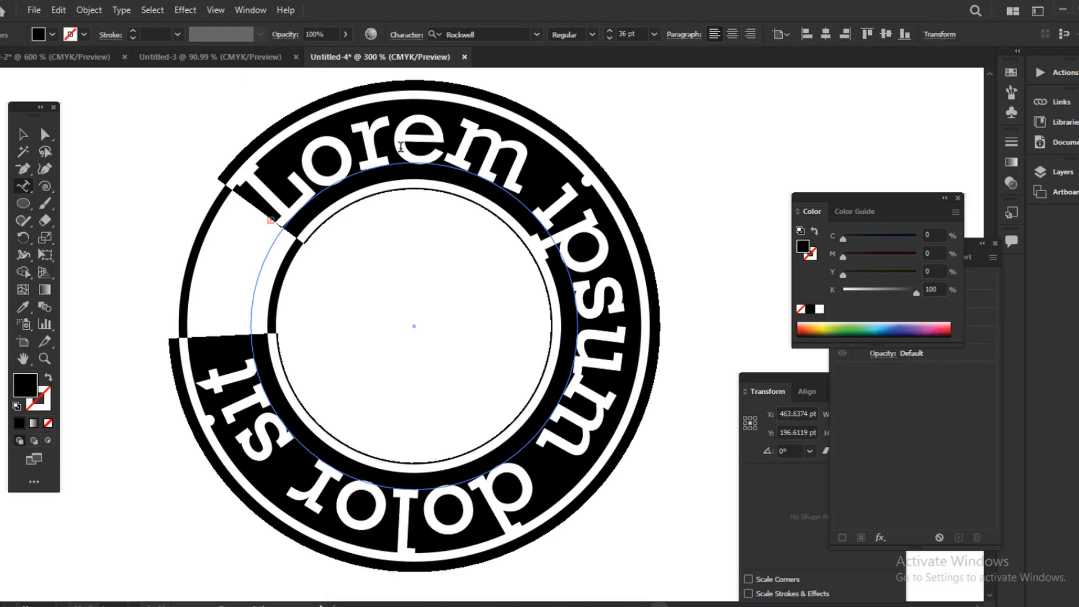
Replace the placeholder text on the circle with "MDADE IN USA".
{"action": "type", "text": "M"}
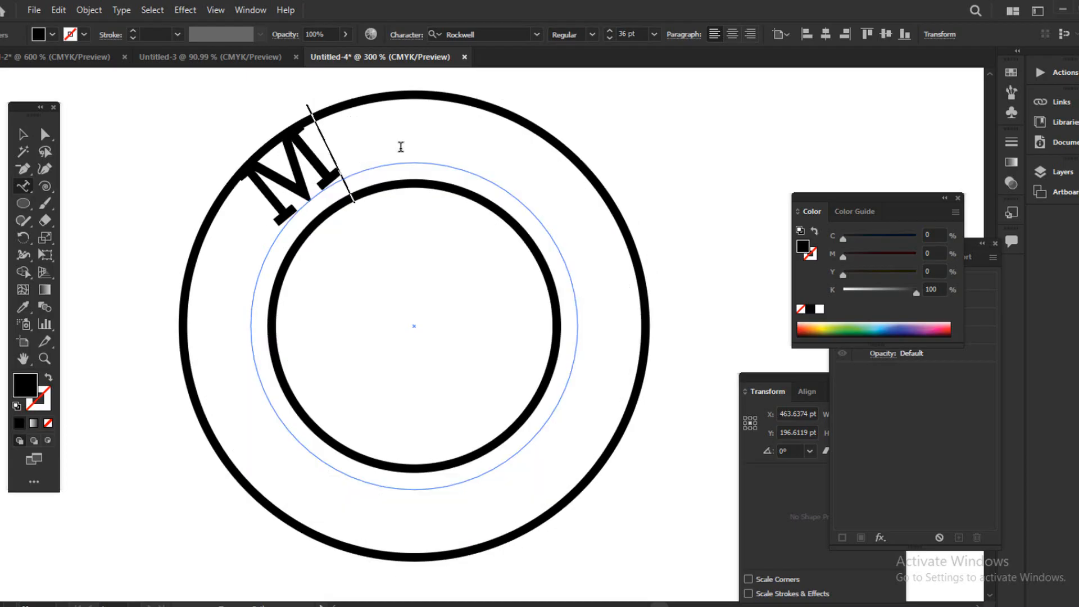
{"action": "type", "text": "DAD"}
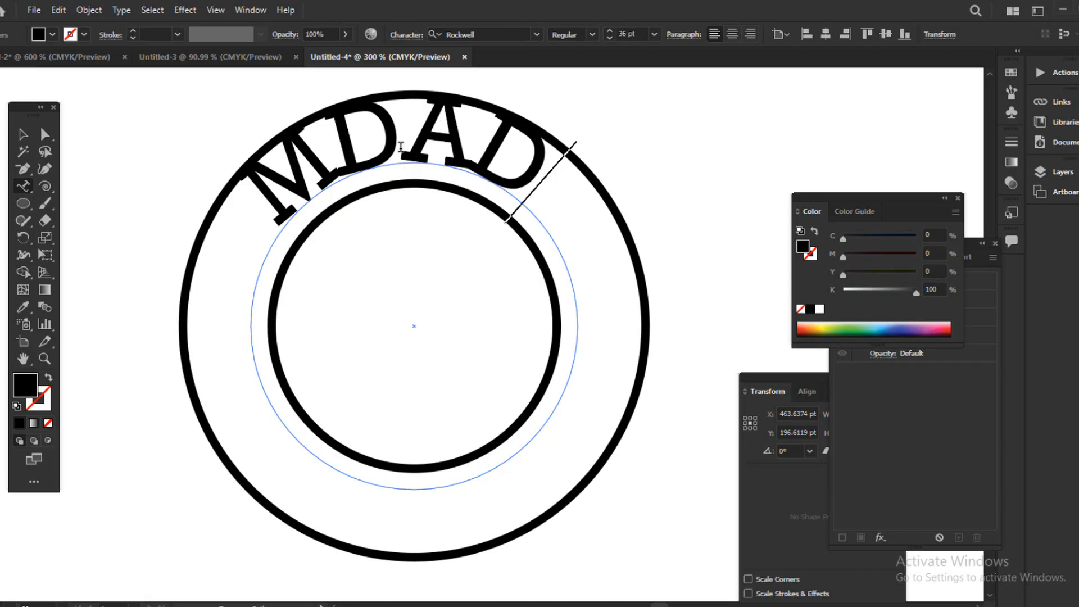
{"action": "type", "text": "E IN USA"}
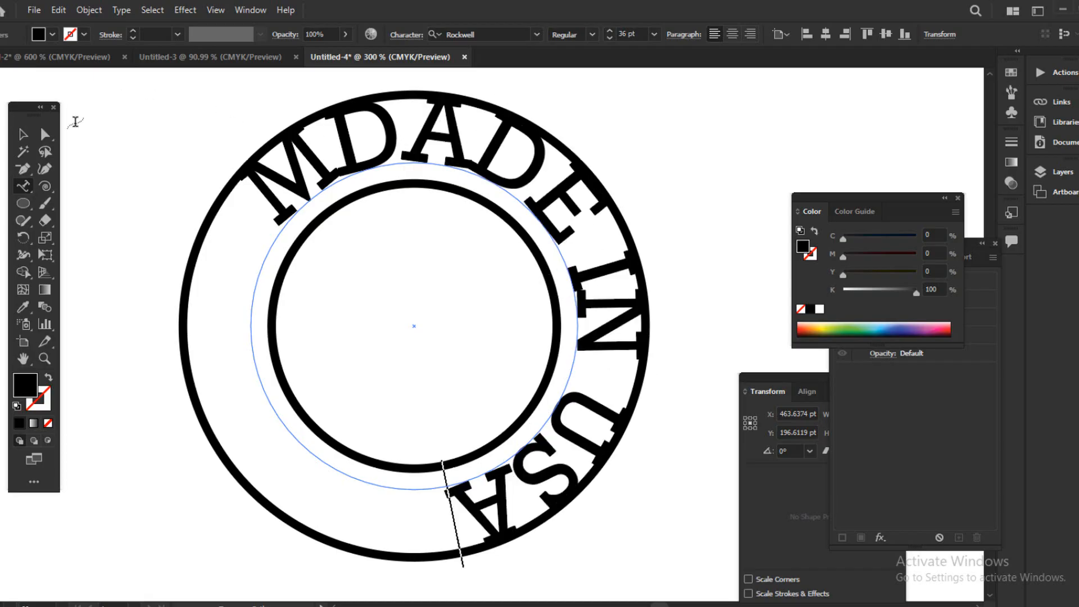
{"action": "left_click", "coordinate": [29, 140]}
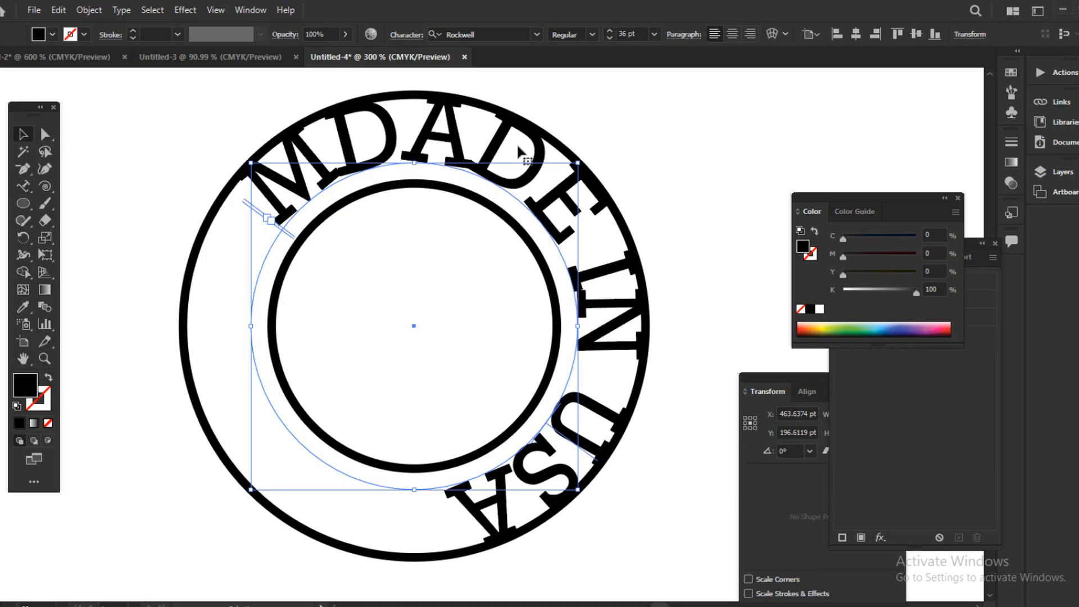
Rotate the curved text about 45° counterclockwise toward the top of the ring and reduce its font size to 28 pt.
{"action": "left_click_drag", "start_coordinate": [583, 159], "coordinate": [430, 119]}
{"action": "left_click", "coordinate": [610, 38]}
{"action": "left_click", "coordinate": [610, 38]}
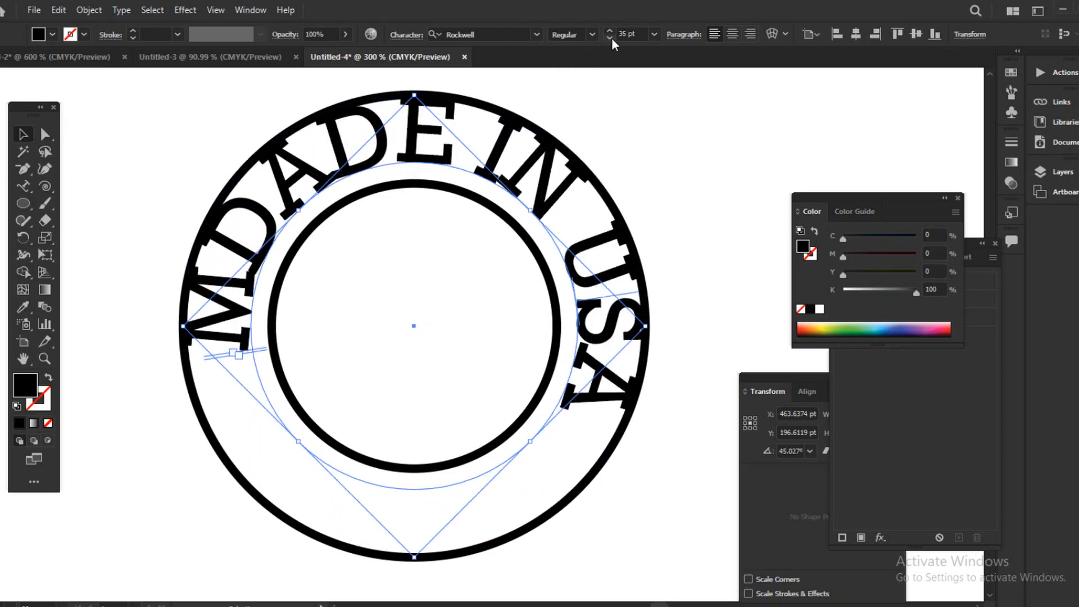
{"action": "left_click", "coordinate": [609, 39]}
{"action": "left_click", "coordinate": [609, 39]}
{"action": "left_click", "coordinate": [610, 38]}
{"action": "left_click", "coordinate": [609, 38]}
{"action": "left_click", "coordinate": [610, 38]}
{"action": "left_click", "coordinate": [611, 39]}
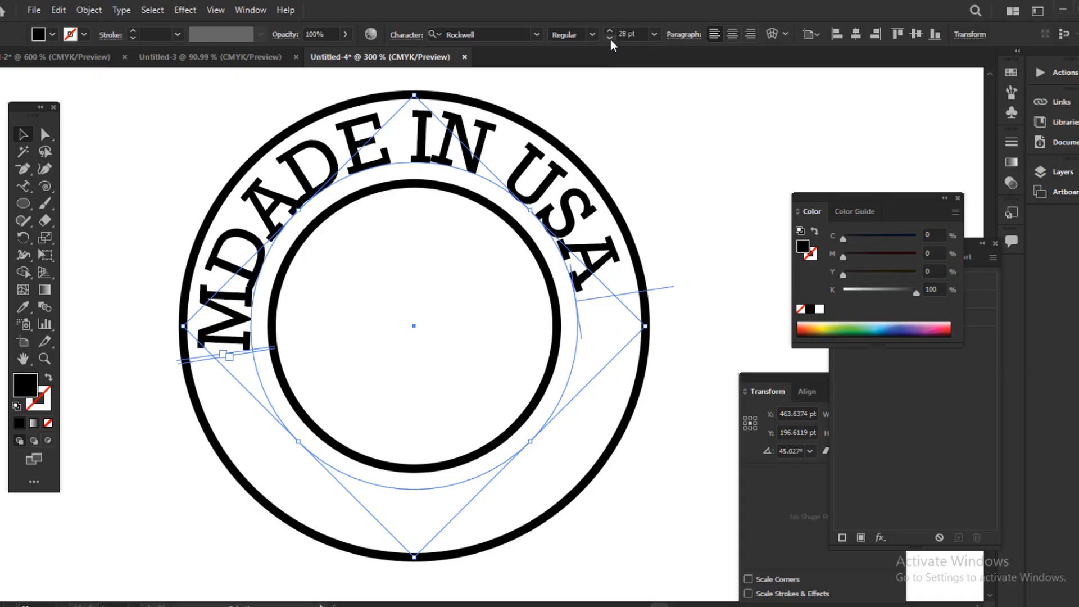
Rotate the curved text clockwise to an angle of about 35° and reduce its font size to 24 pt.
{"action": "left_click_drag", "start_coordinate": [652, 325], "coordinate": [677, 369]}
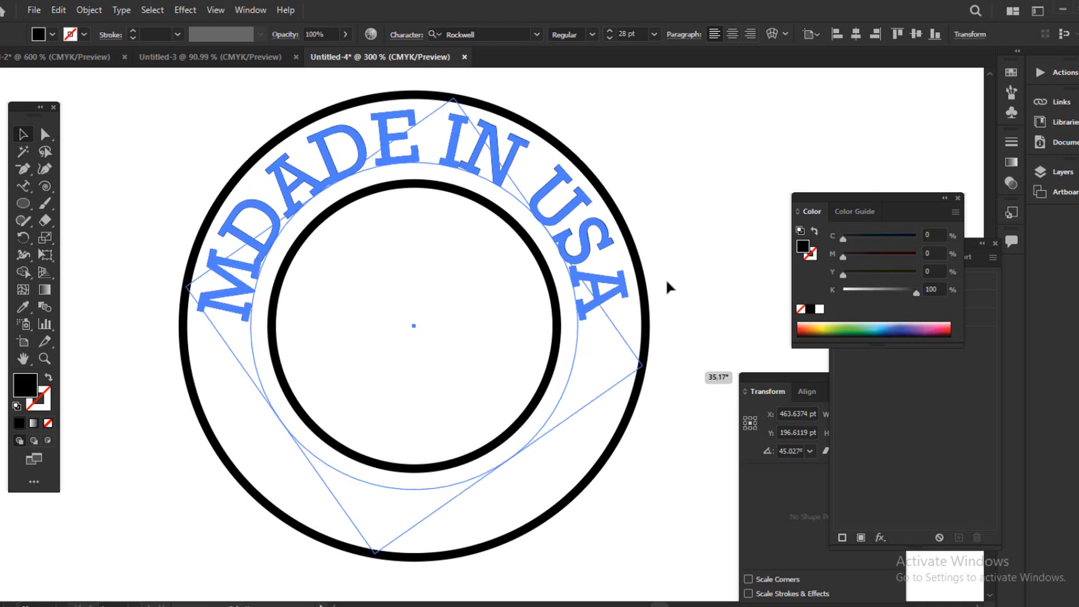
{"action": "left_click", "coordinate": [609, 39]}
{"action": "left_click", "coordinate": [609, 40]}
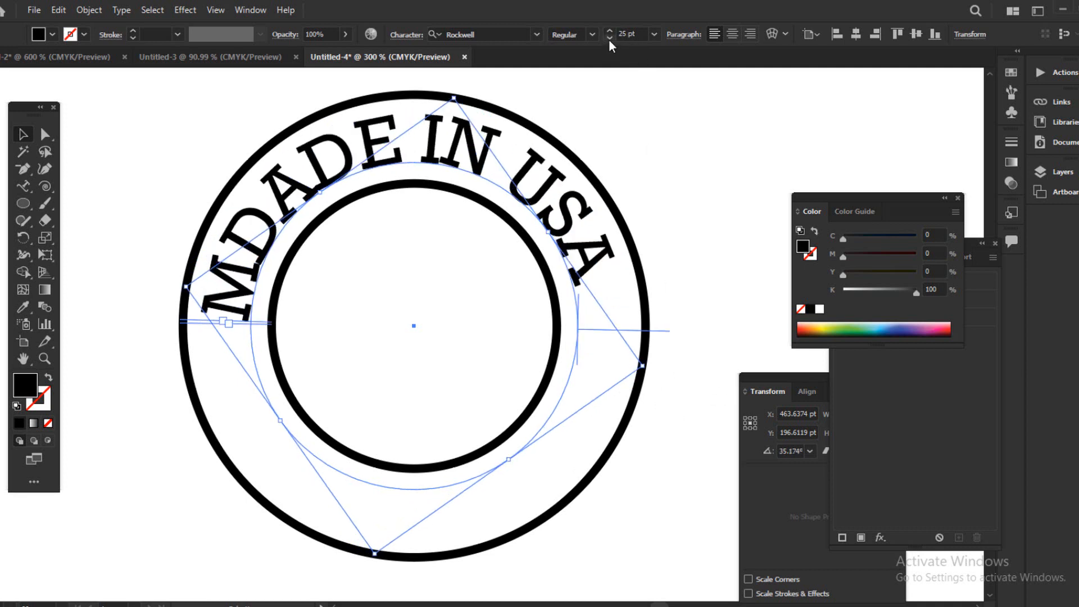
{"action": "left_click", "coordinate": [609, 40]}
{"action": "left_click", "coordinate": [609, 39]}
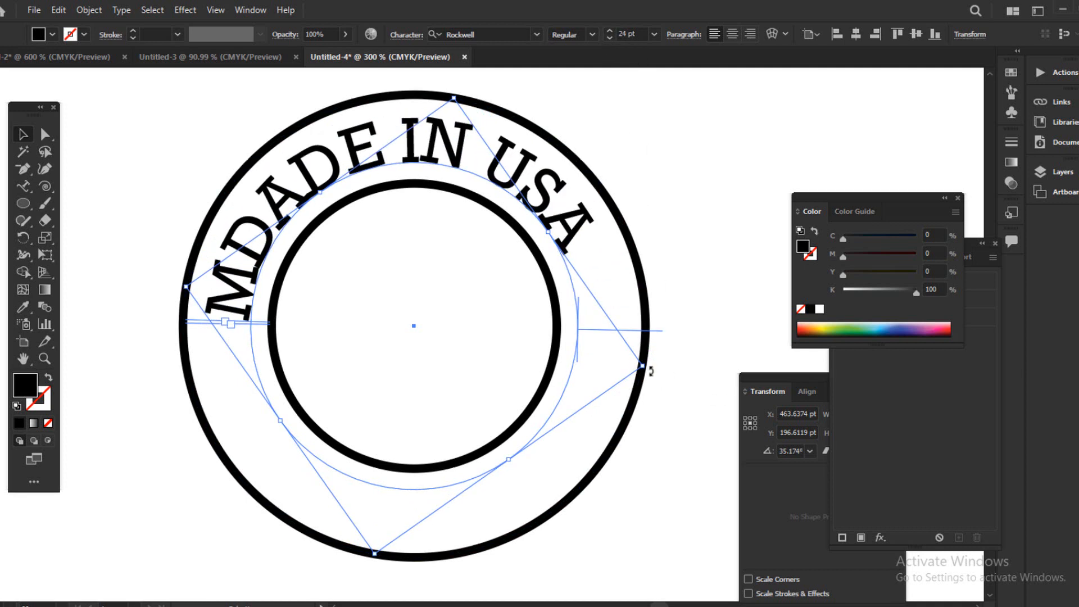
Center the curved text over the ring at a rotation of about 24.4° and set its font size to 25 pt.
{"action": "left_click_drag", "start_coordinate": [647, 373], "coordinate": [658, 447]}
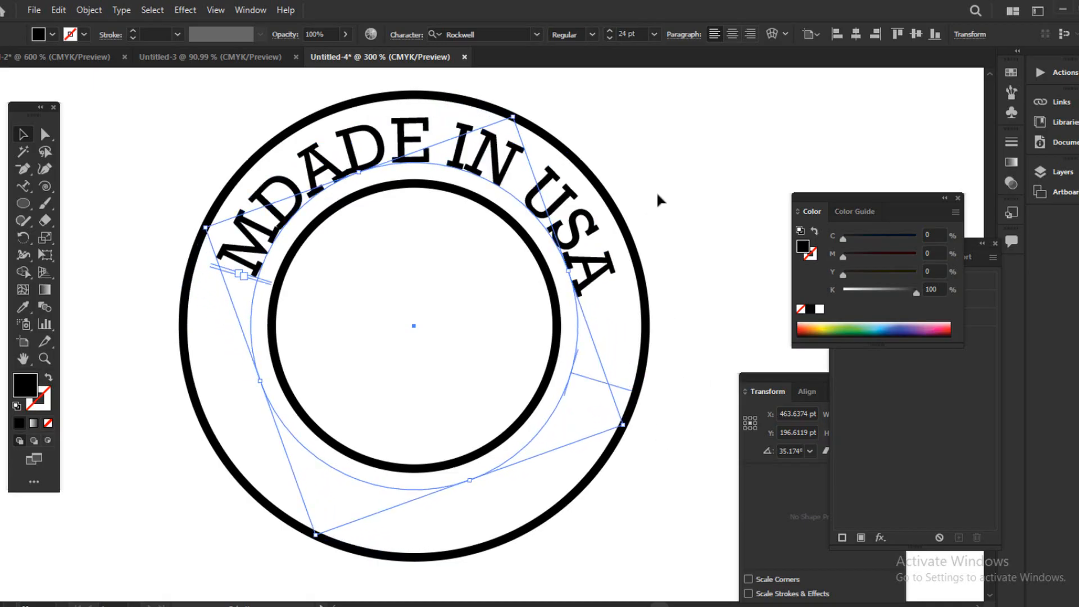
{"action": "left_click", "coordinate": [609, 31]}
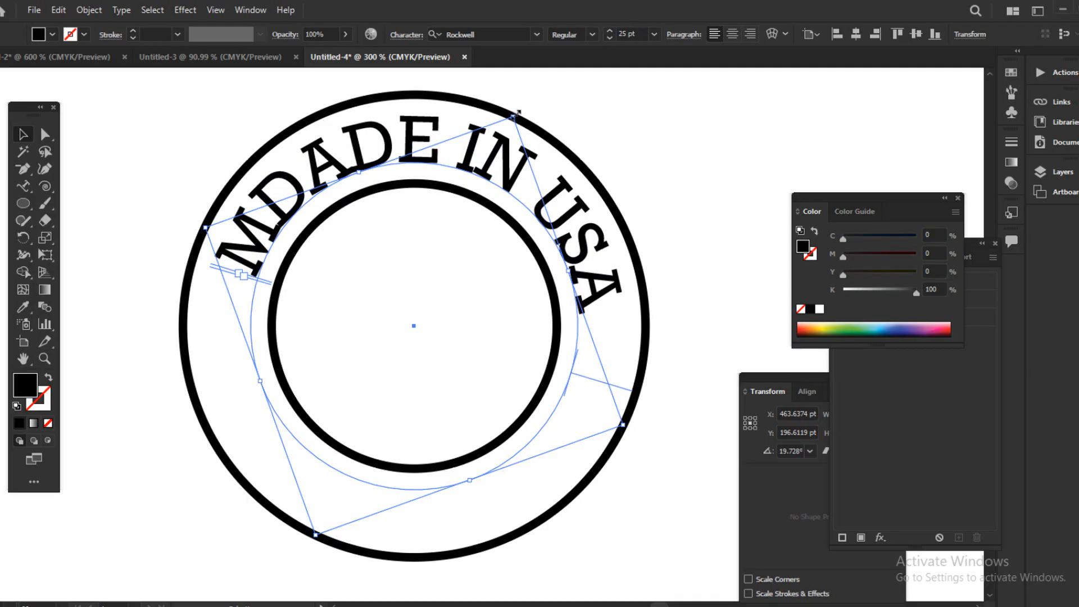
{"action": "left_click_drag", "start_coordinate": [521, 108], "coordinate": [509, 90]}
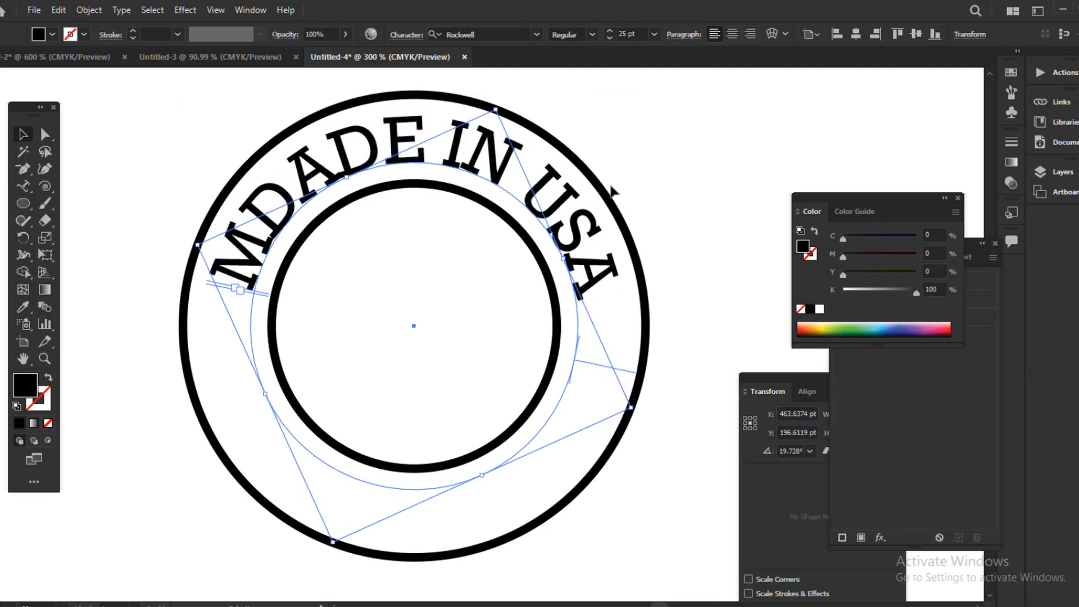
{"action": "left_click", "coordinate": [688, 193]}
Examine the lower curved lettering on the finished badge as a reference for the new badge's text.
{"action": "scroll", "coordinate": [621, 228], "scroll_direction": "down", "scroll_amount": 2}
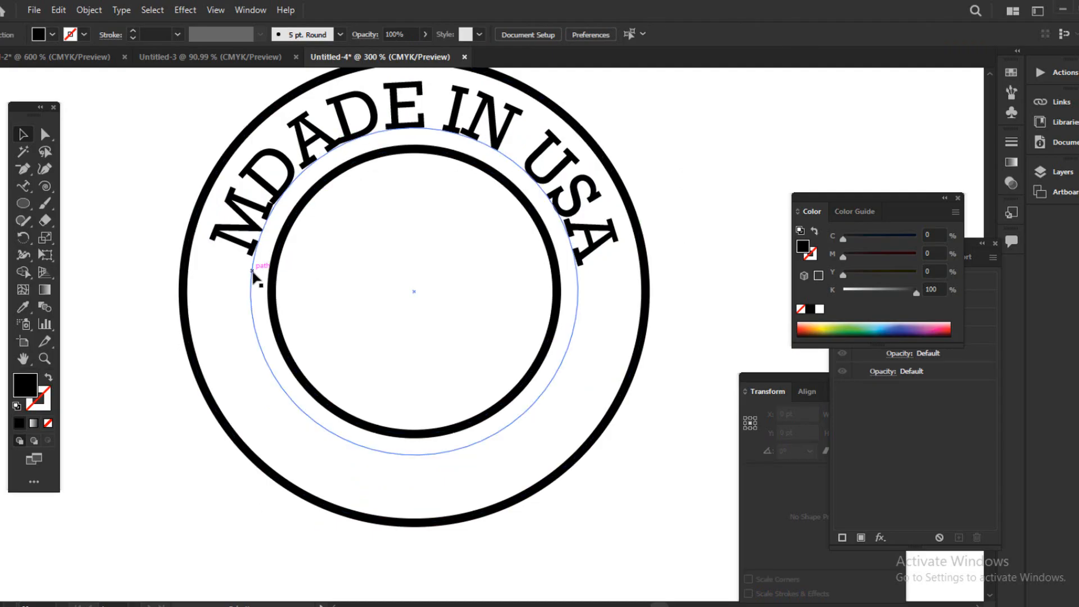
{"action": "left_click", "coordinate": [248, 273]}
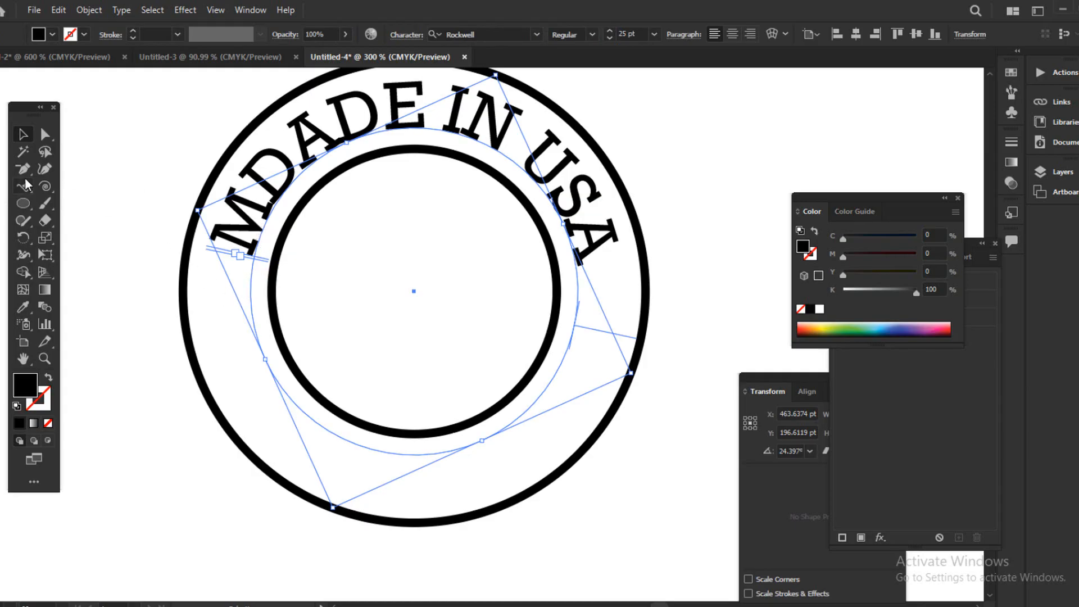
{"action": "left_click_drag", "start_coordinate": [25, 185], "coordinate": [107, 221]}
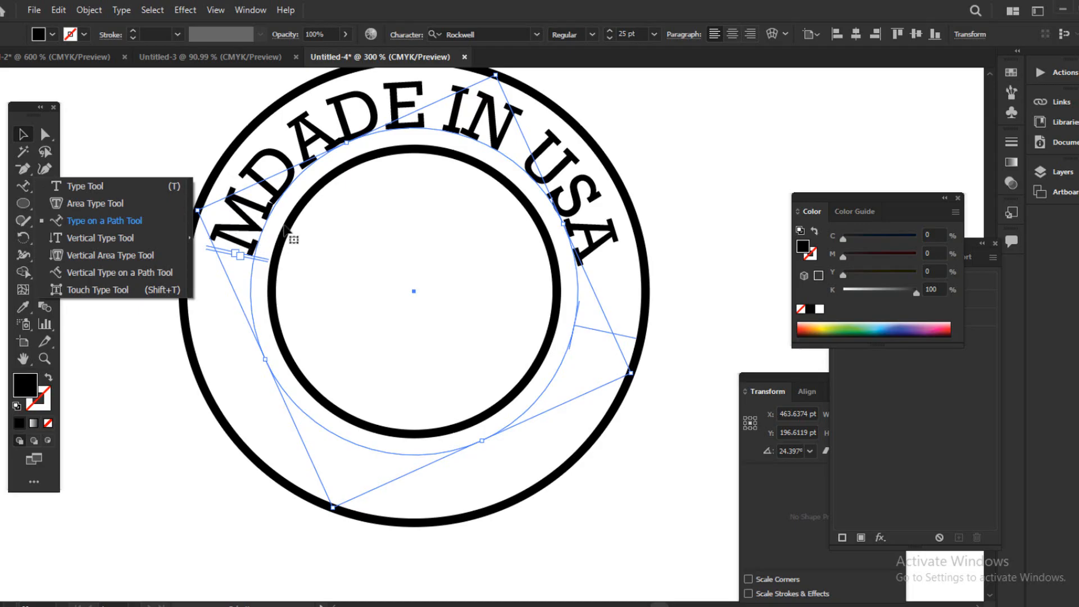
{"action": "left_click", "coordinate": [25, 134]}
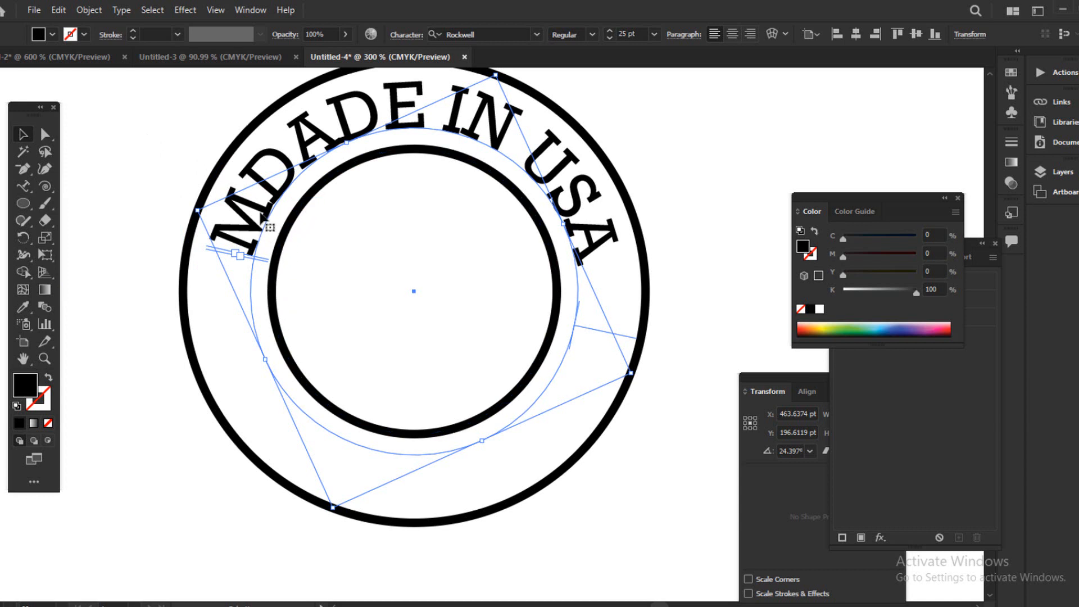
{"action": "left_click", "coordinate": [155, 144]}
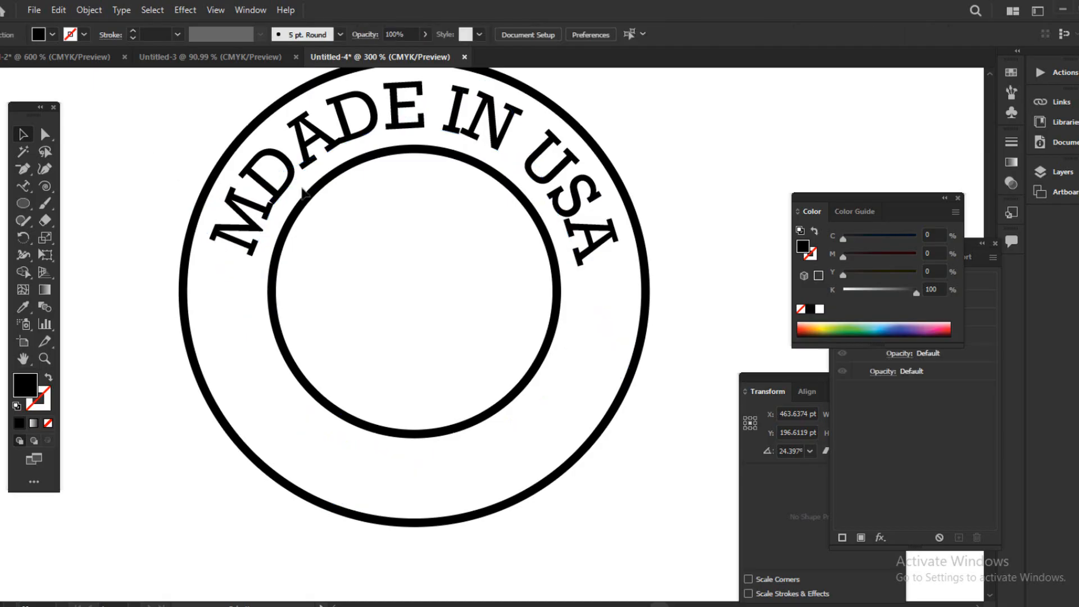
{"action": "left_click", "coordinate": [331, 198]}
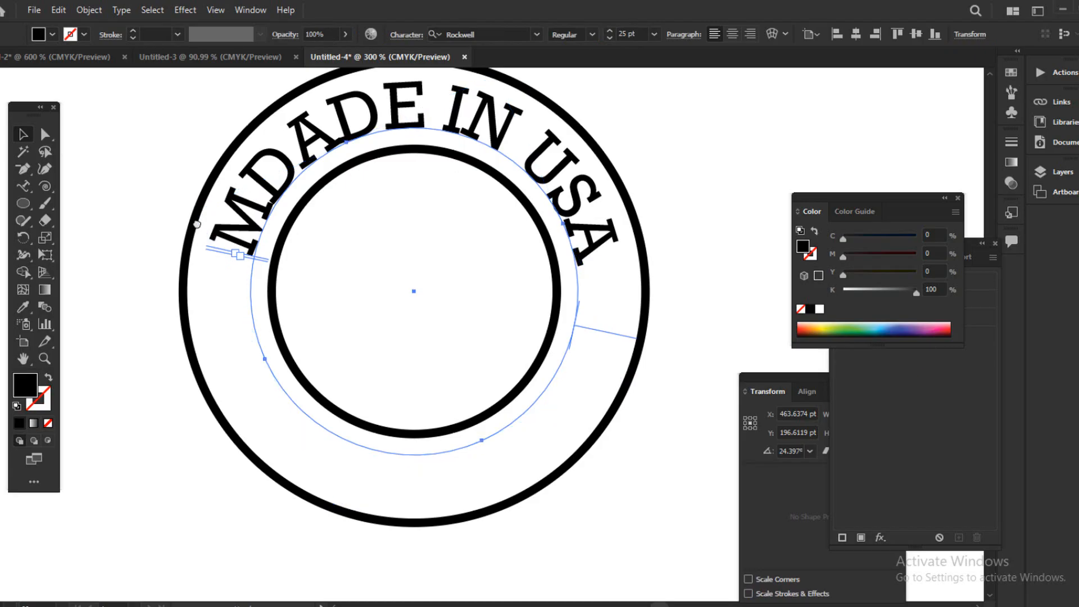
{"action": "left_click_drag", "start_coordinate": [158, 222], "coordinate": [734, 161]}
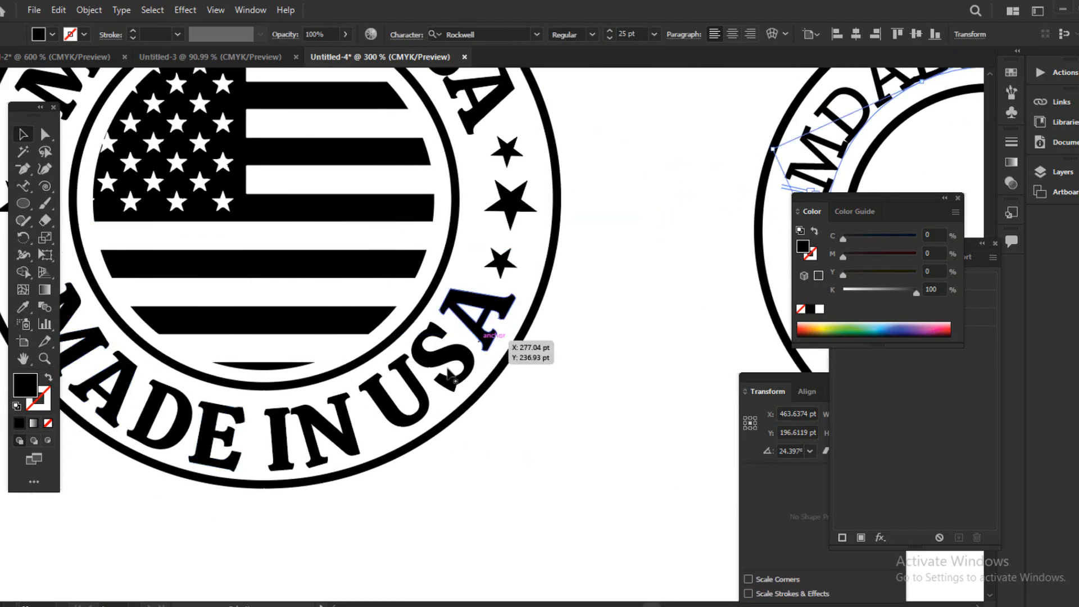
{"action": "left_click_drag", "start_coordinate": [556, 414], "coordinate": [161, 426]}
{"action": "left_click_drag", "start_coordinate": [394, 364], "coordinate": [147, 444]}
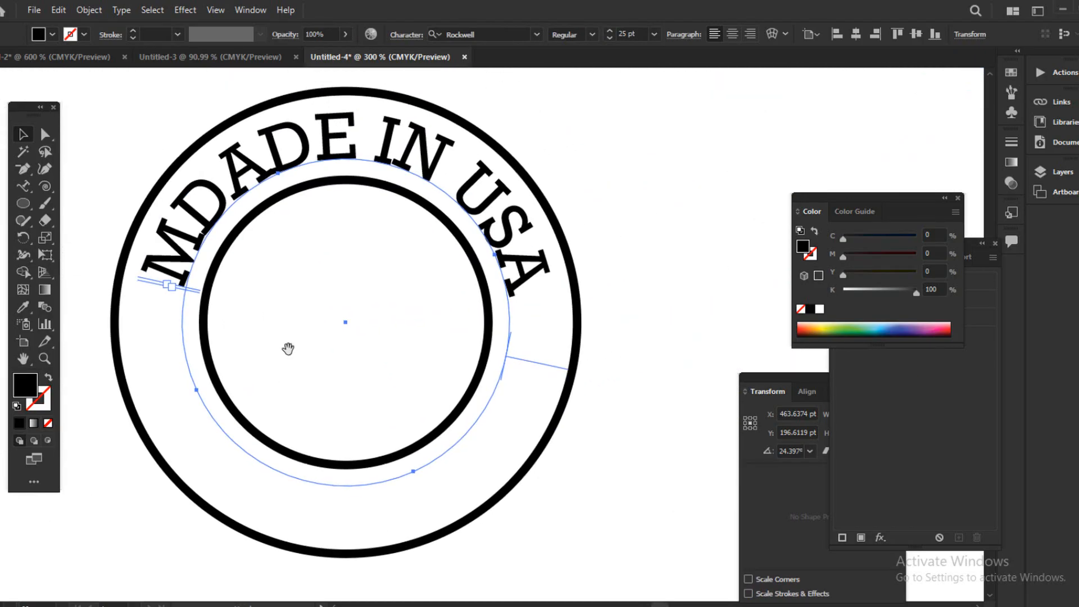
Add a copy of the curved text rotated about 180° and enlarge it from the center to a font size of about 32 pt.
{"action": "left_click", "coordinate": [280, 161]}
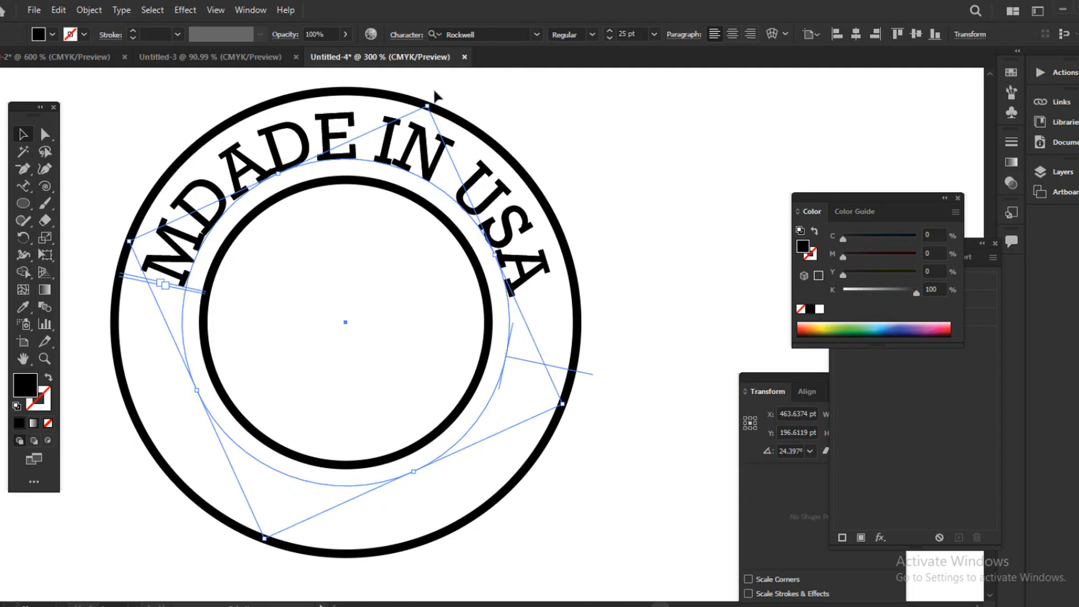
{"action": "left_click_drag", "start_coordinate": [432, 100], "coordinate": [310, 458]}
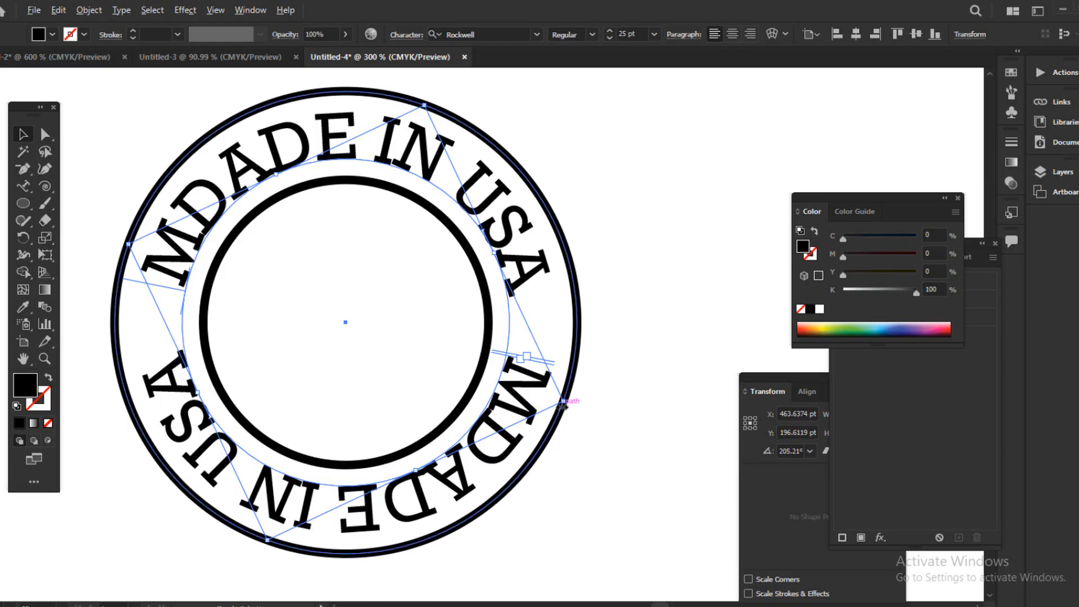
{"action": "left_click_drag", "start_coordinate": [566, 401], "coordinate": [638, 447]}
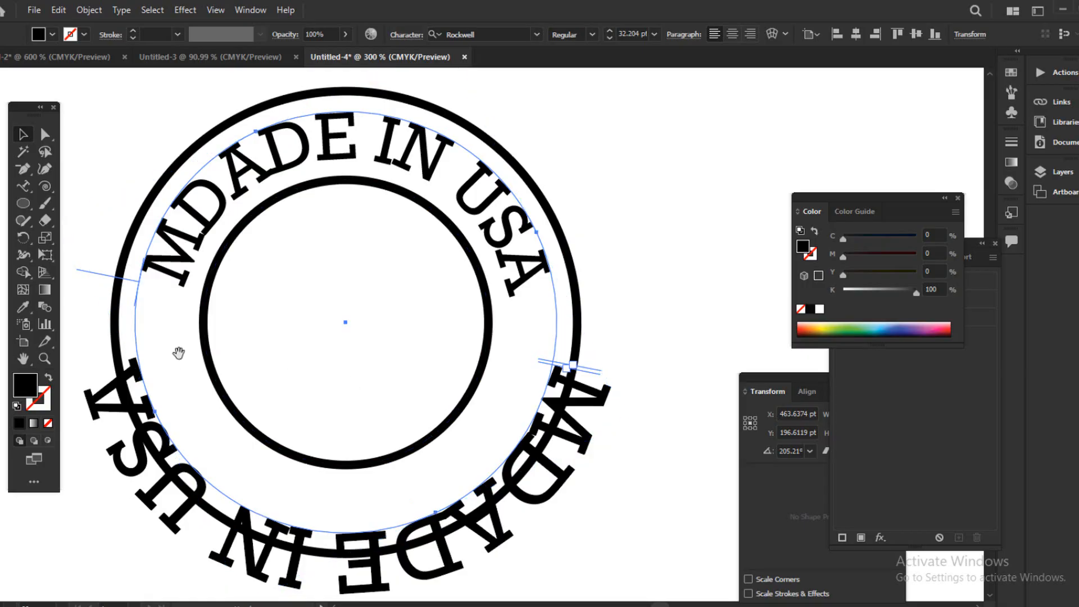
{"action": "left_click_drag", "start_coordinate": [176, 352], "coordinate": [309, 345]}
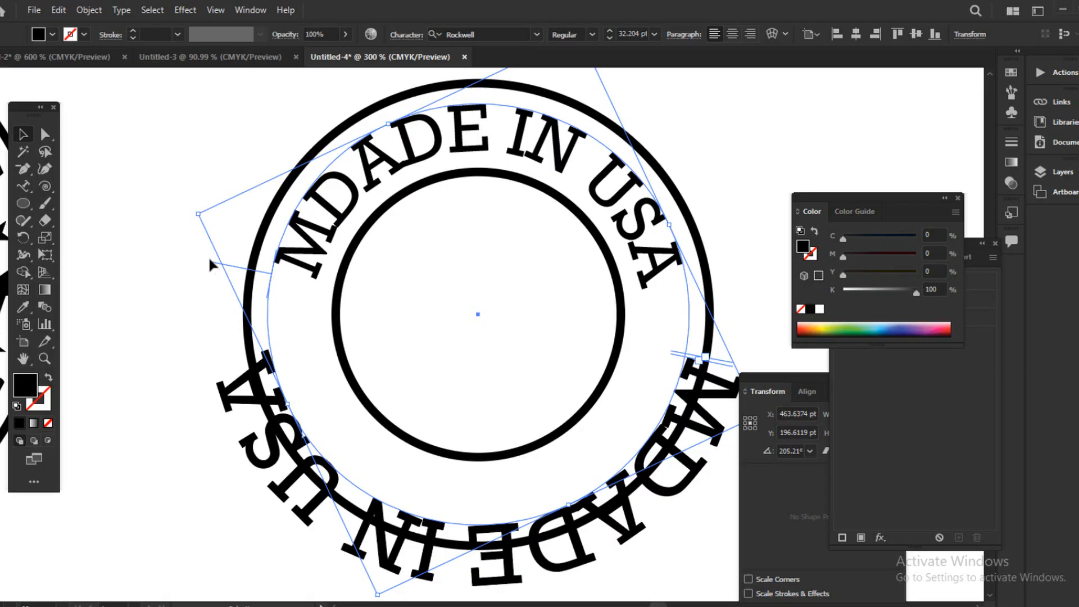
Flip the enlarged text copy to the inside of its path and rotate it about 180° into the lower half of the ring.
{"action": "left_click_drag", "start_coordinate": [211, 264], "coordinate": [289, 286]}
{"action": "scroll", "coordinate": [619, 146], "scroll_direction": "up", "scroll_amount": 2}
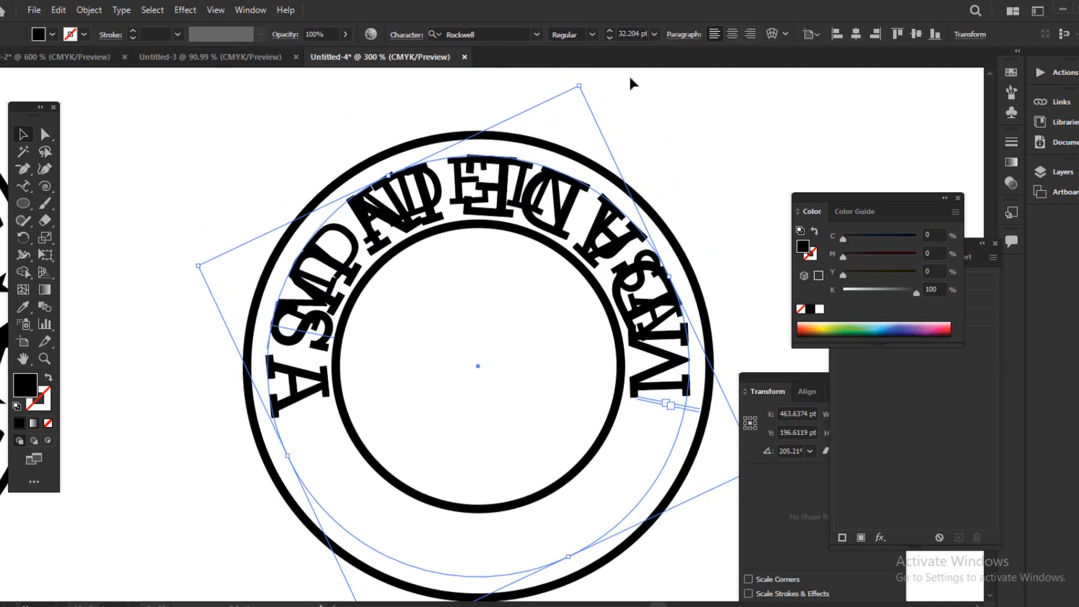
{"action": "left_click_drag", "start_coordinate": [555, 83], "coordinate": [445, 448]}
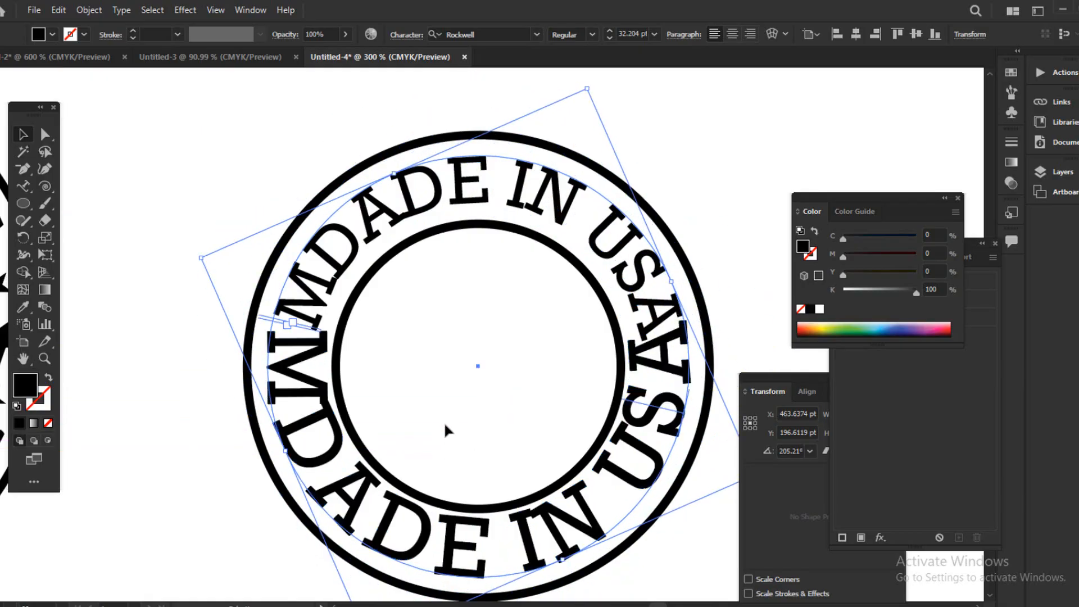
Set the font size of the lower curved text to 25 pt.
{"action": "left_click", "coordinate": [609, 38]}
{"action": "left_click", "coordinate": [609, 37]}
{"action": "left_click", "coordinate": [609, 38]}
{"action": "left_click", "coordinate": [608, 37]}
{"action": "left_click", "coordinate": [608, 38]}
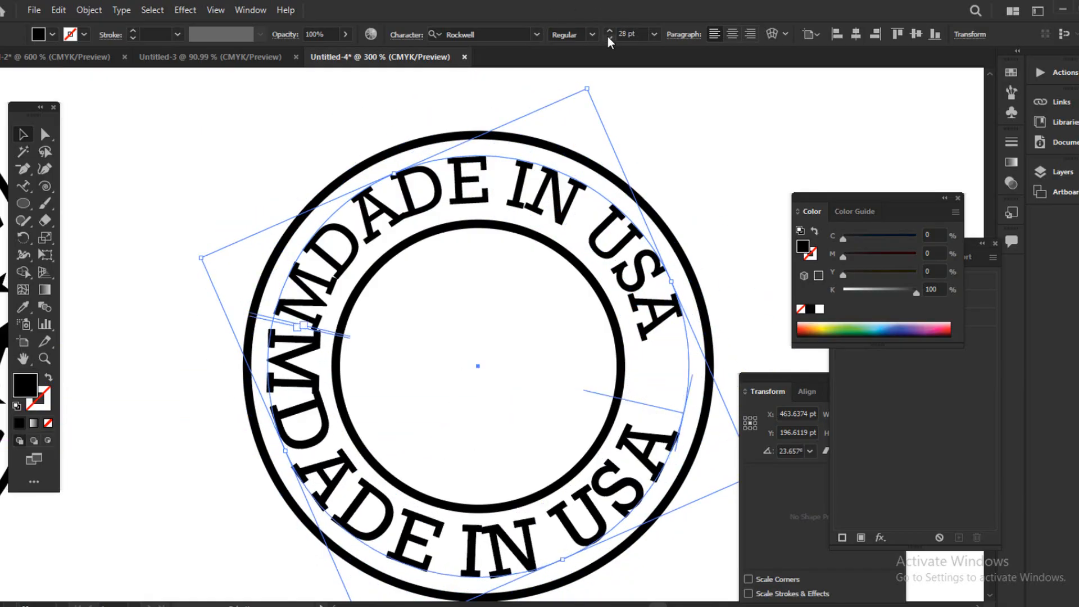
{"action": "left_click", "coordinate": [609, 38]}
{"action": "left_click", "coordinate": [608, 38]}
{"action": "left_click", "coordinate": [609, 37]}
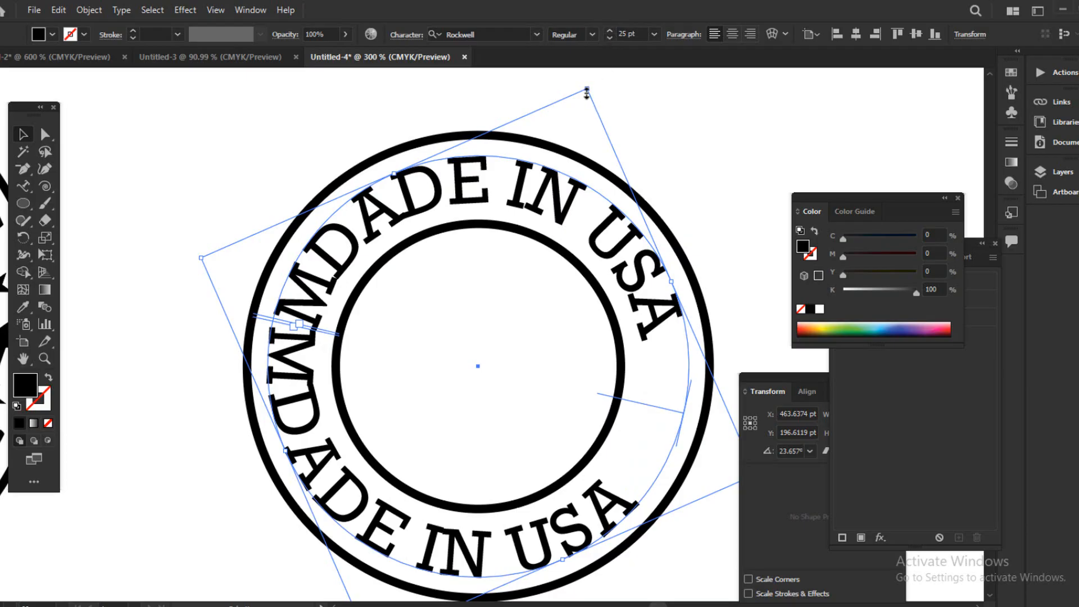
Rotate the lower curved text to about 49.5° so it sits centered in the lower half of the ring.
{"action": "left_click_drag", "start_coordinate": [588, 82], "coordinate": [487, 115]}
{"action": "scroll", "coordinate": [487, 112], "scroll_direction": "up", "scroll_amount": 6}
{"action": "scroll", "coordinate": [485, 167], "scroll_direction": "down", "scroll_amount": 3}
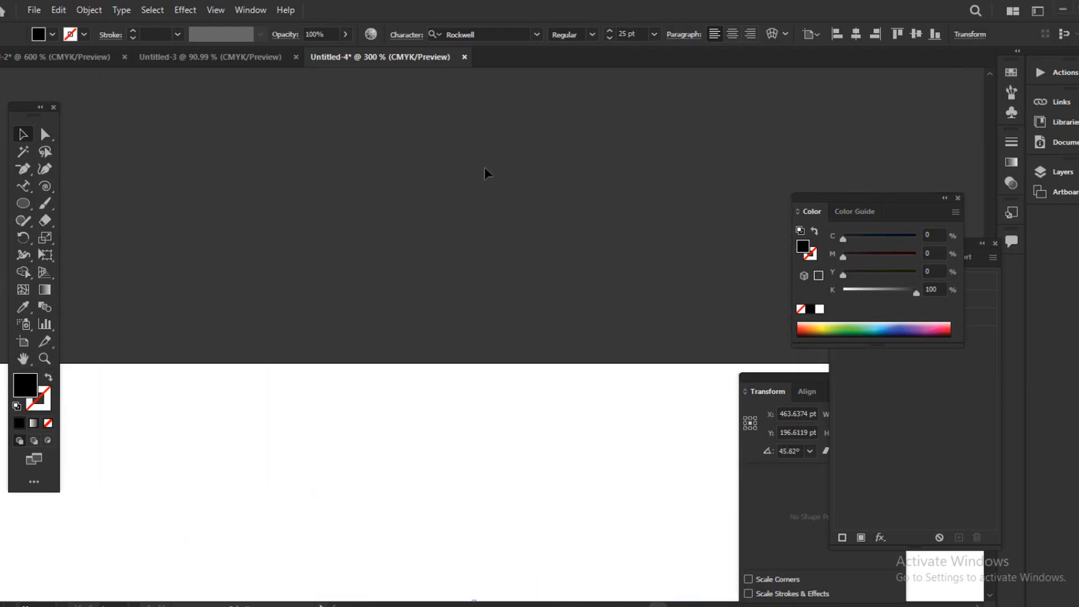
{"action": "scroll", "coordinate": [477, 334], "scroll_direction": "down", "scroll_amount": 5}
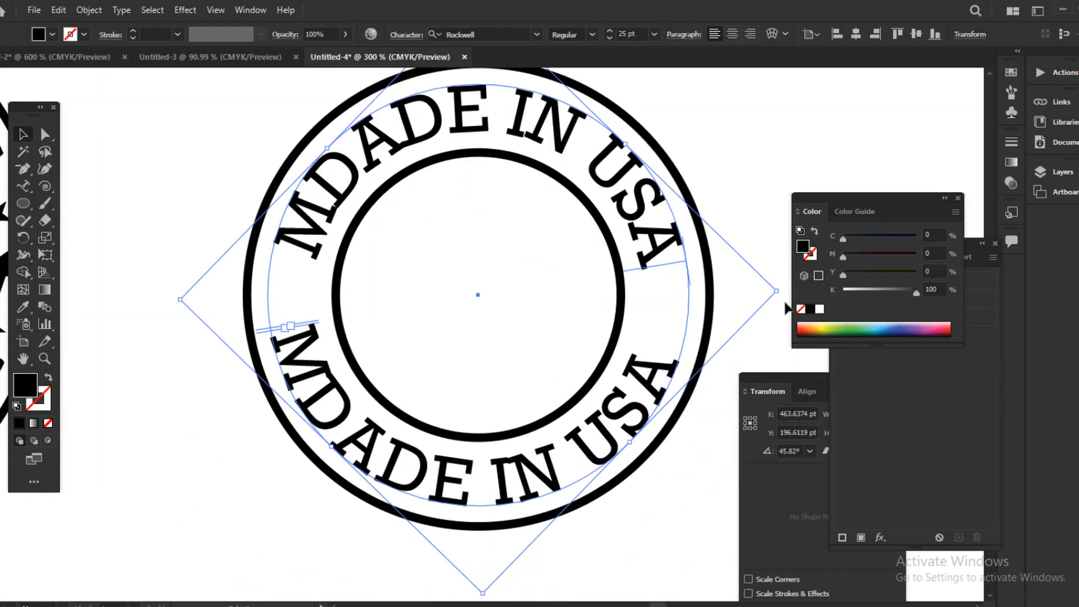
{"action": "left_click_drag", "start_coordinate": [785, 298], "coordinate": [795, 277]}
{"action": "left_click", "coordinate": [723, 138]}
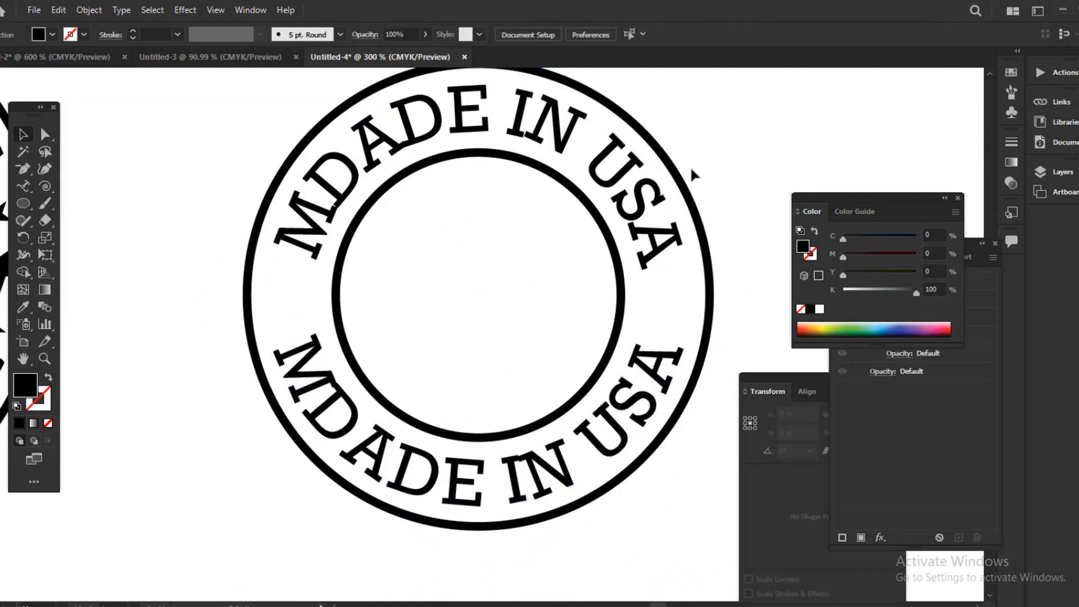
{"action": "key", "text": "ctrl+minus"}
{"action": "key", "text": "ctrl+plus"}
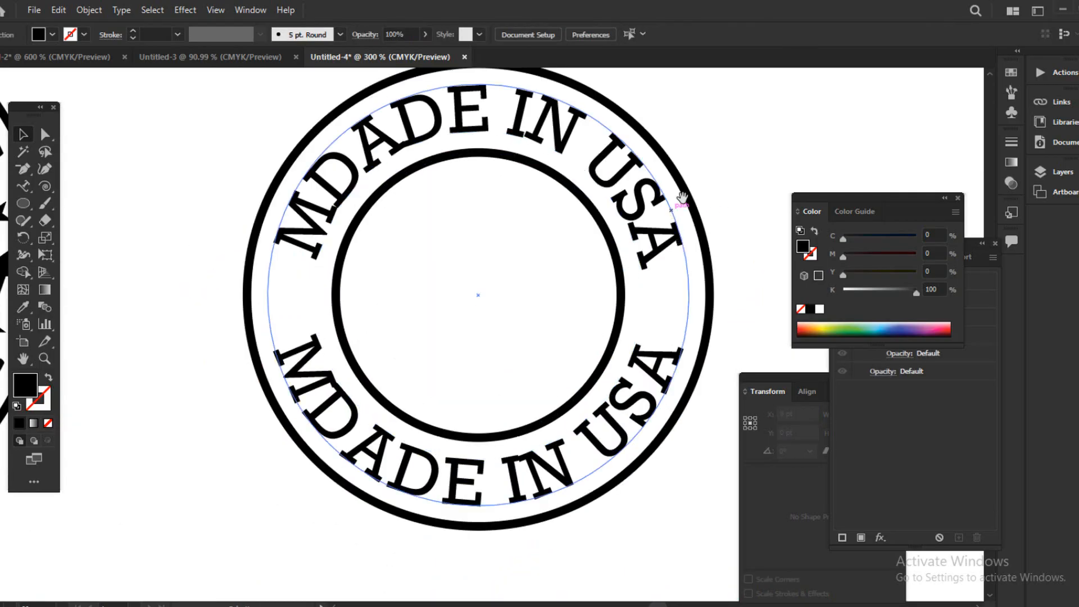
Fine-tune the rotation of the upper curved text to about 25.9° and the lower curved text to about 50.6°.
{"action": "scroll", "coordinate": [499, 195], "scroll_direction": "right", "scroll_amount": 3}
{"action": "left_click", "coordinate": [458, 128]}
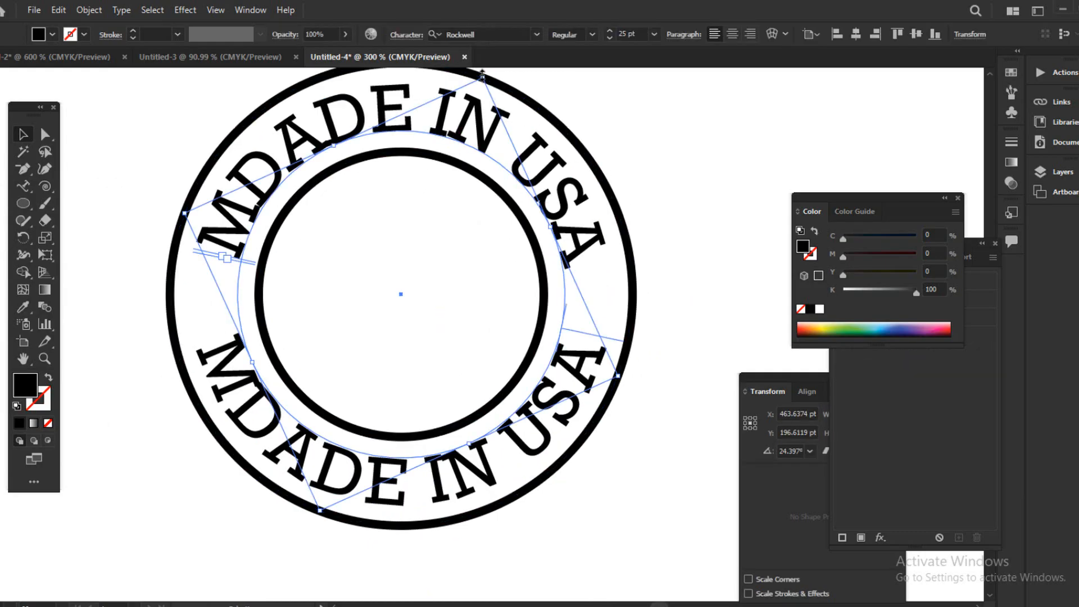
{"action": "left_click_drag", "start_coordinate": [490, 77], "coordinate": [484, 74]}
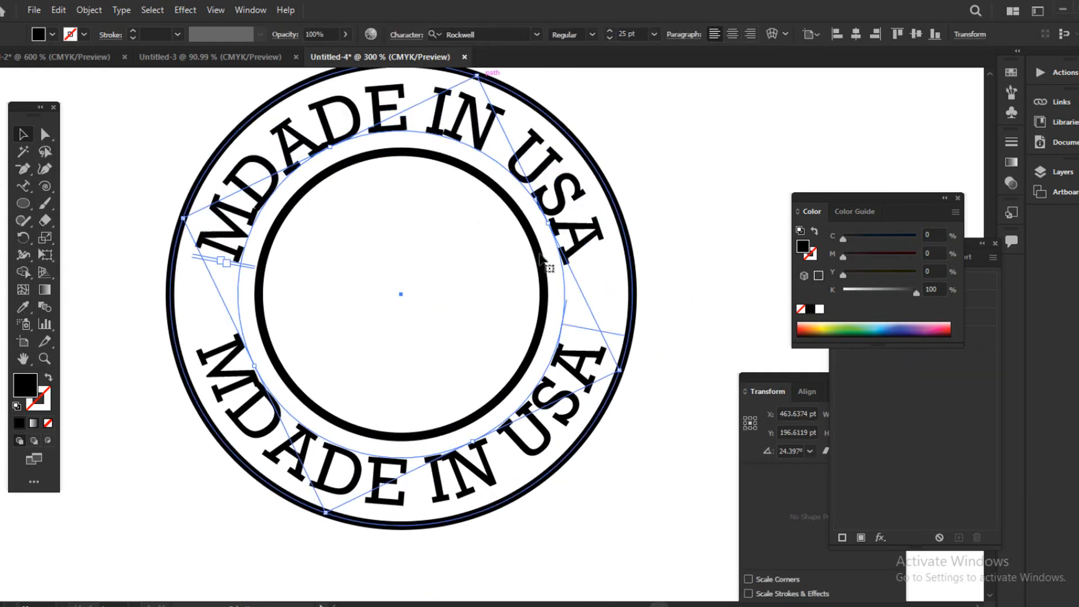
{"action": "left_click", "coordinate": [525, 464]}
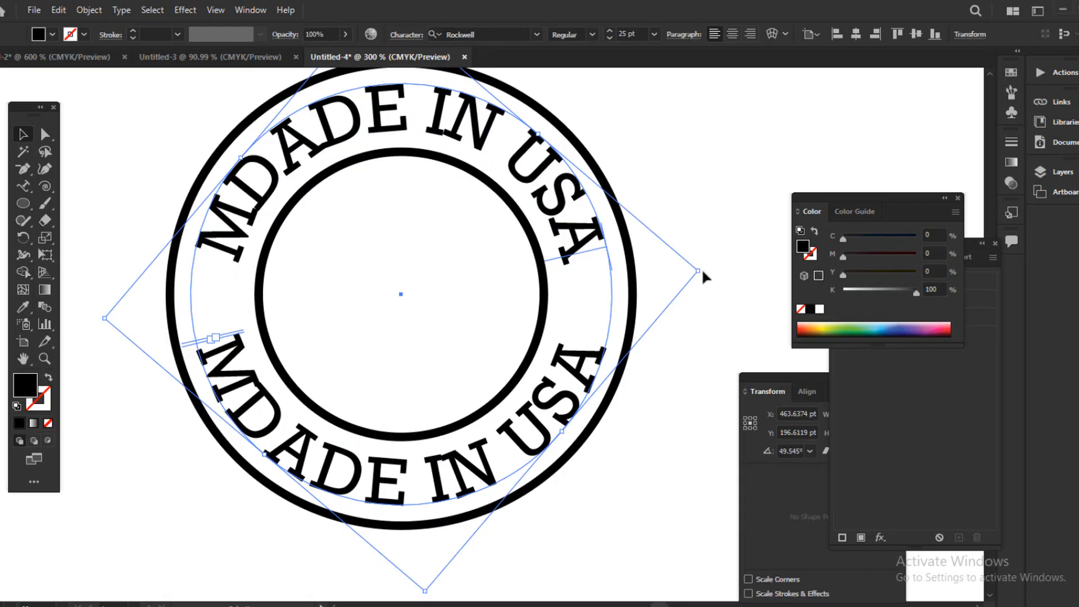
{"action": "left_click_drag", "start_coordinate": [702, 268], "coordinate": [702, 262]}
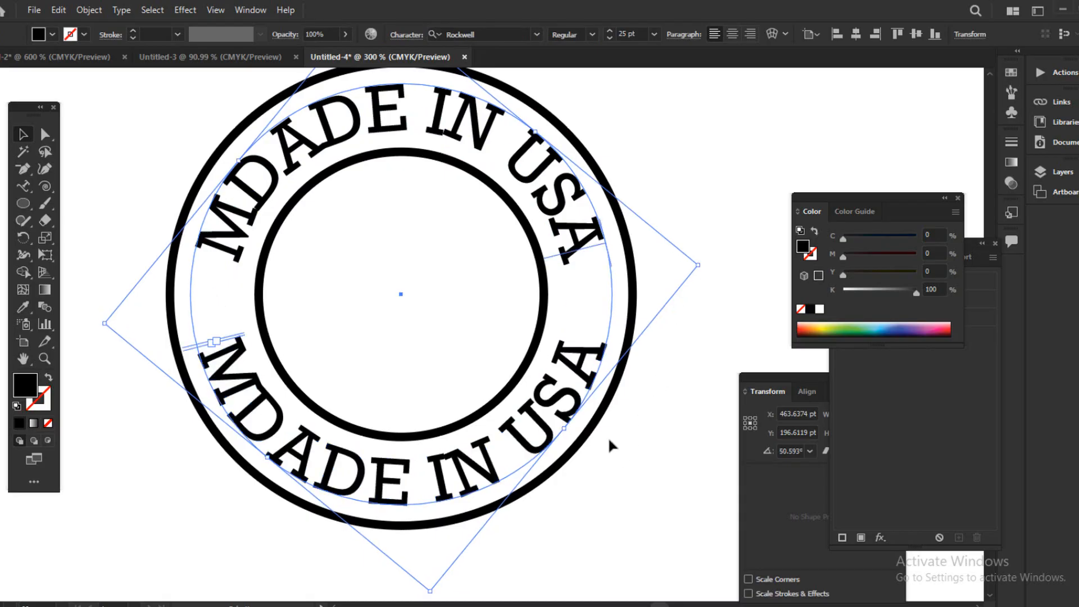
{"action": "left_click", "coordinate": [610, 460]}
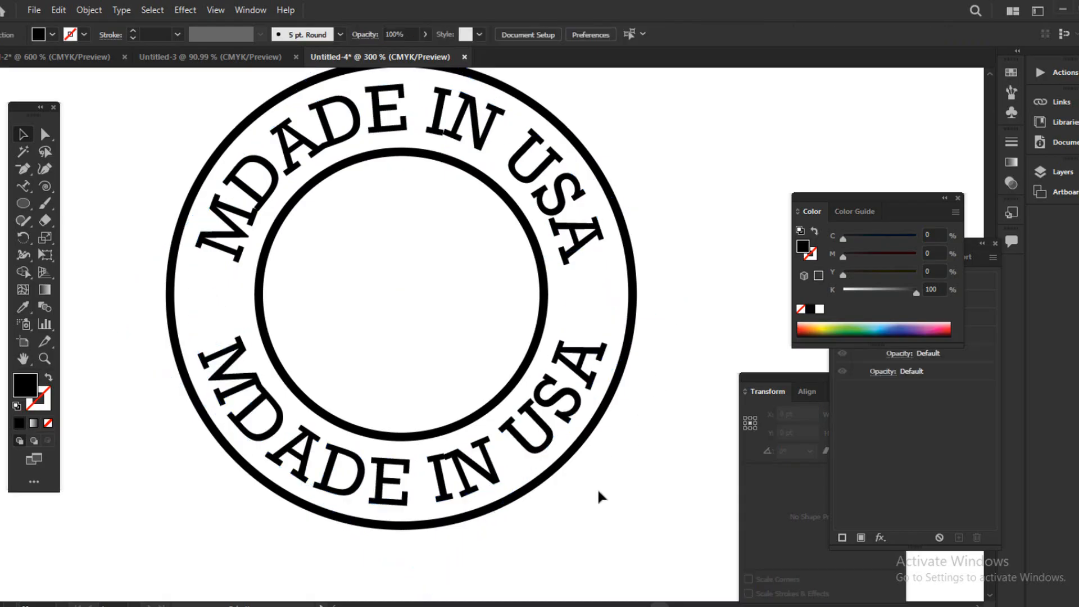
Draw a small black star in the left gap between the curved texts and place a copy in the right gap.
{"action": "left_click_drag", "start_coordinate": [573, 496], "coordinate": [627, 465]}
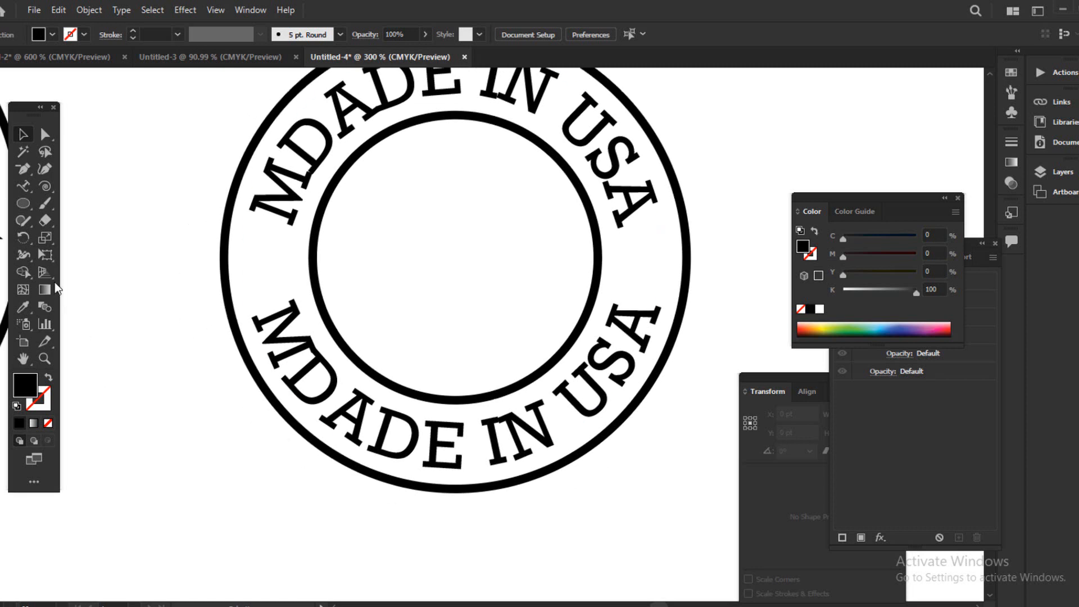
{"action": "left_click_drag", "start_coordinate": [19, 207], "coordinate": [77, 275]}
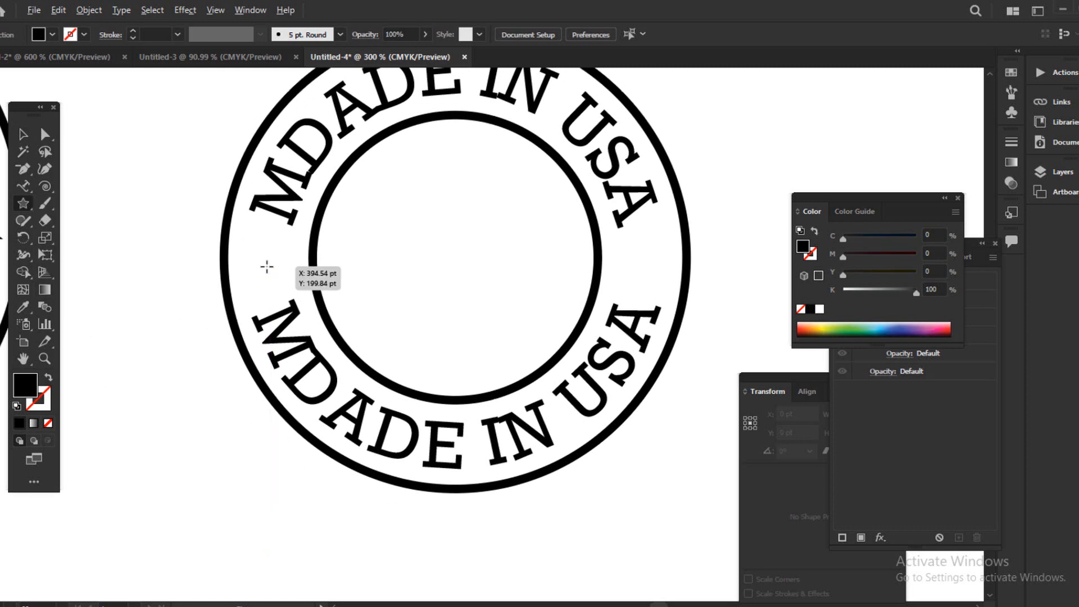
{"action": "mouse_move", "coordinate": [267, 266]}
{"action": "left_mouse_down"}
{"action": "mouse_move", "coordinate": [292, 281]}
{"action": "mouse_move", "coordinate": [645, 271]}
{"action": "left_mouse_up"}
{"action": "left_click", "coordinate": [24, 136]}
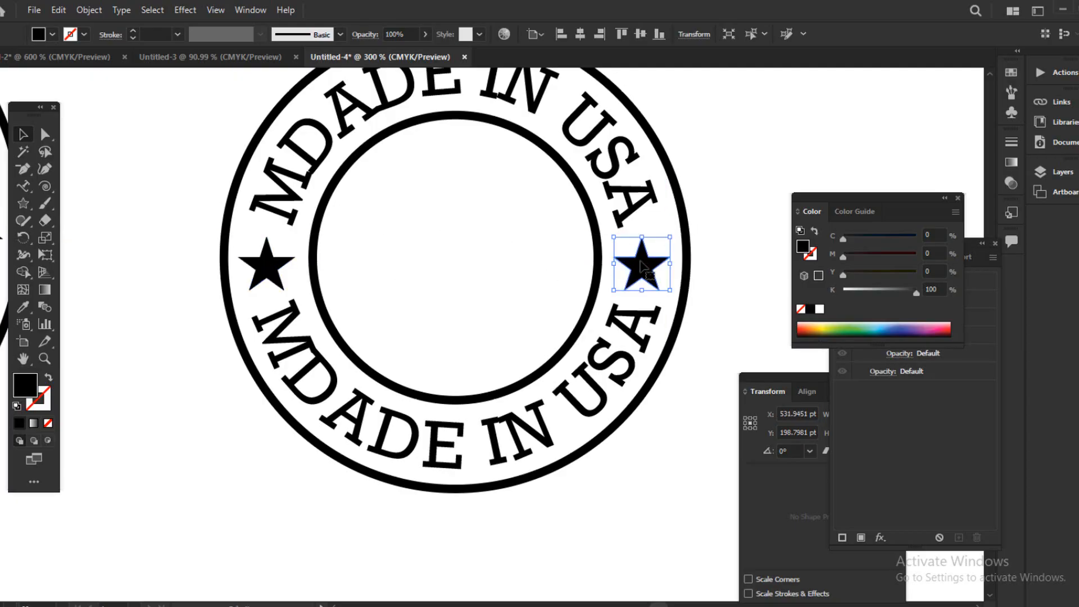
{"action": "left_click", "coordinate": [190, 384]}
{"action": "scroll", "coordinate": [195, 392], "scroll_direction": "up", "scroll_amount": 1}
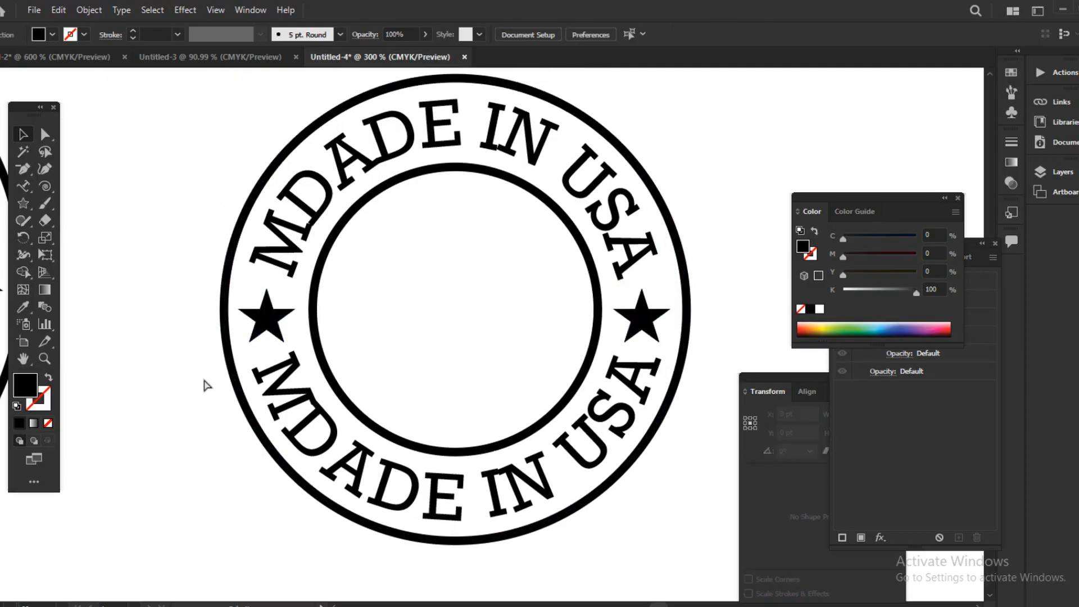
Make the upper curved text Bold and set its font size to 23 pt.
{"action": "key", "text": "ctrl+minus"}
{"action": "key", "text": "ctrl+minus"}
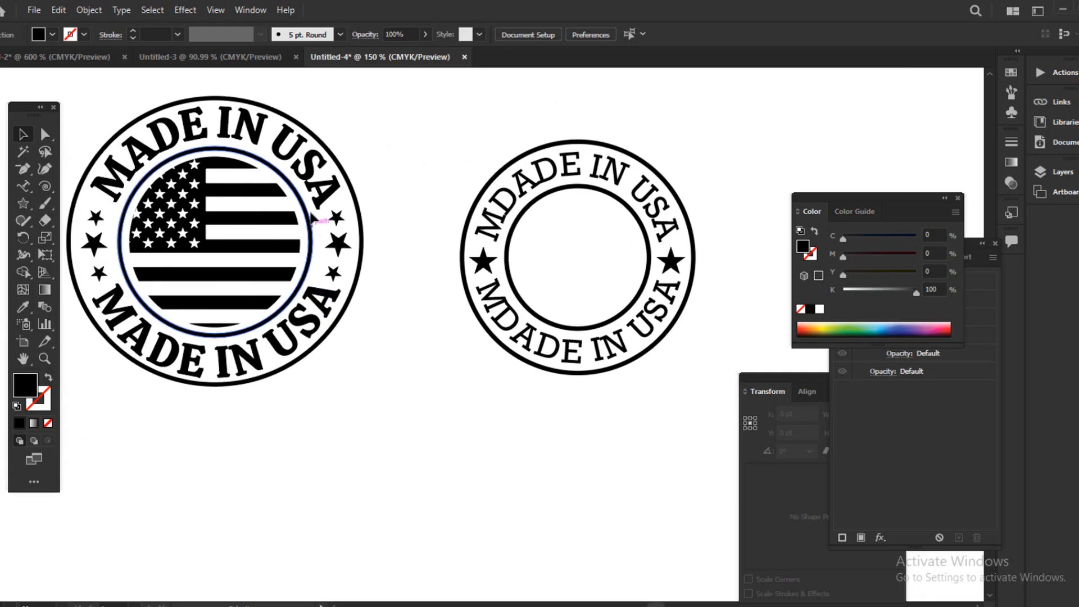
{"action": "left_click", "coordinate": [618, 180]}
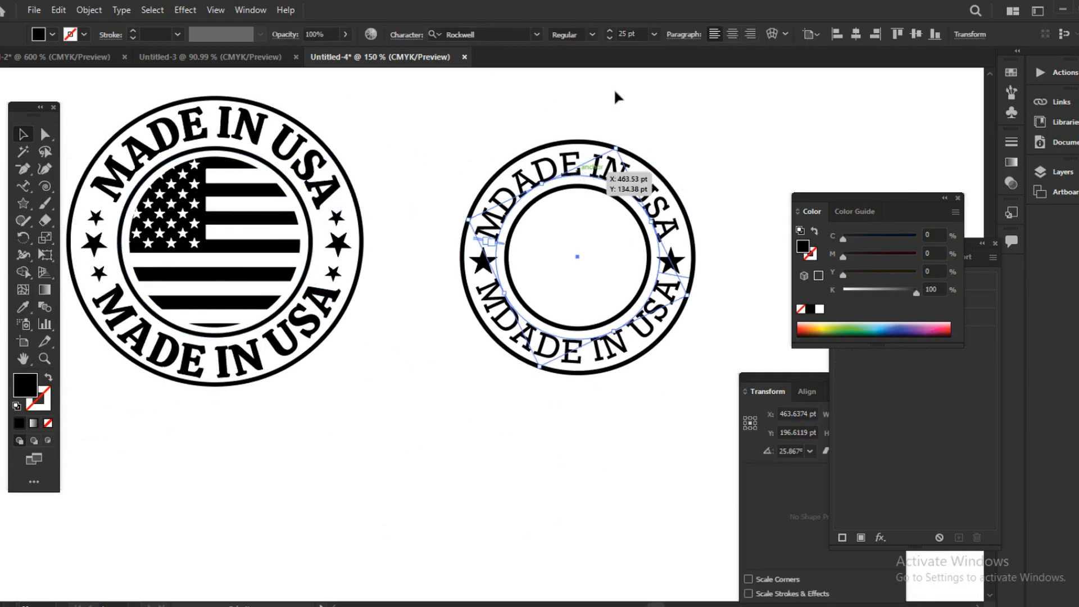
{"action": "left_click", "coordinate": [590, 37]}
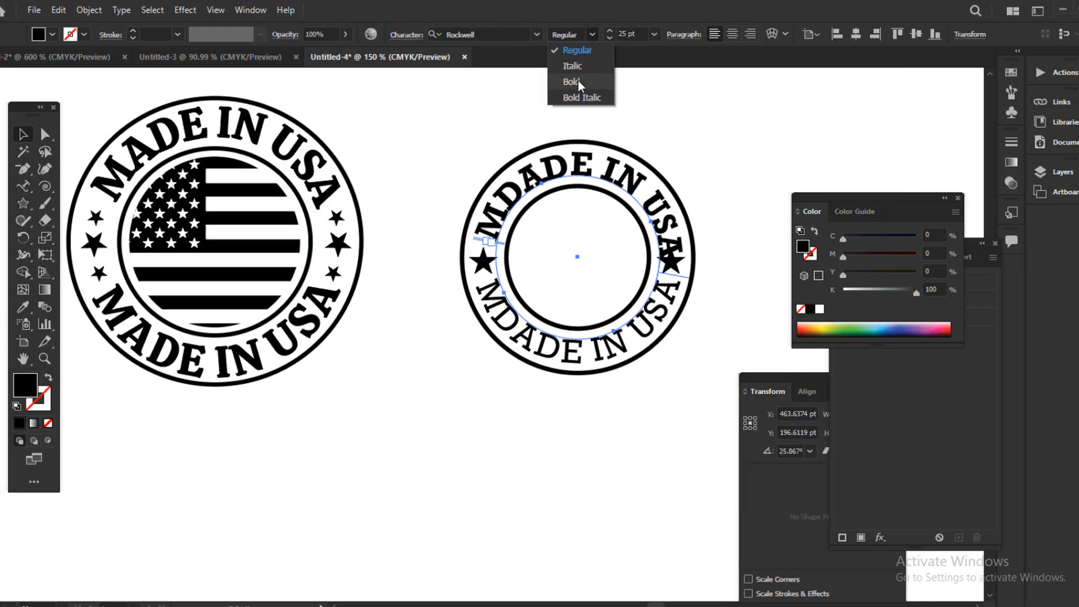
{"action": "left_click", "coordinate": [578, 79]}
{"action": "left_click", "coordinate": [609, 39]}
{"action": "left_click", "coordinate": [609, 38]}
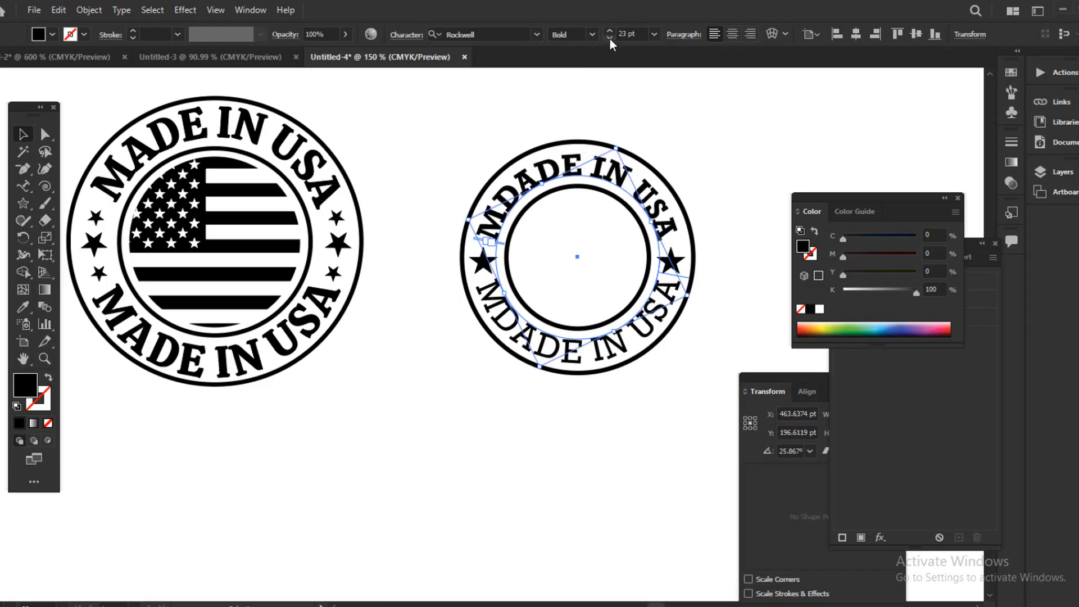
{"action": "left_click", "coordinate": [609, 38]}
{"action": "left_click", "coordinate": [611, 30]}
Make the lower curved text Bold at 23 pt and rotate it slightly to re-center it in the ring.
{"action": "left_click", "coordinate": [545, 352]}
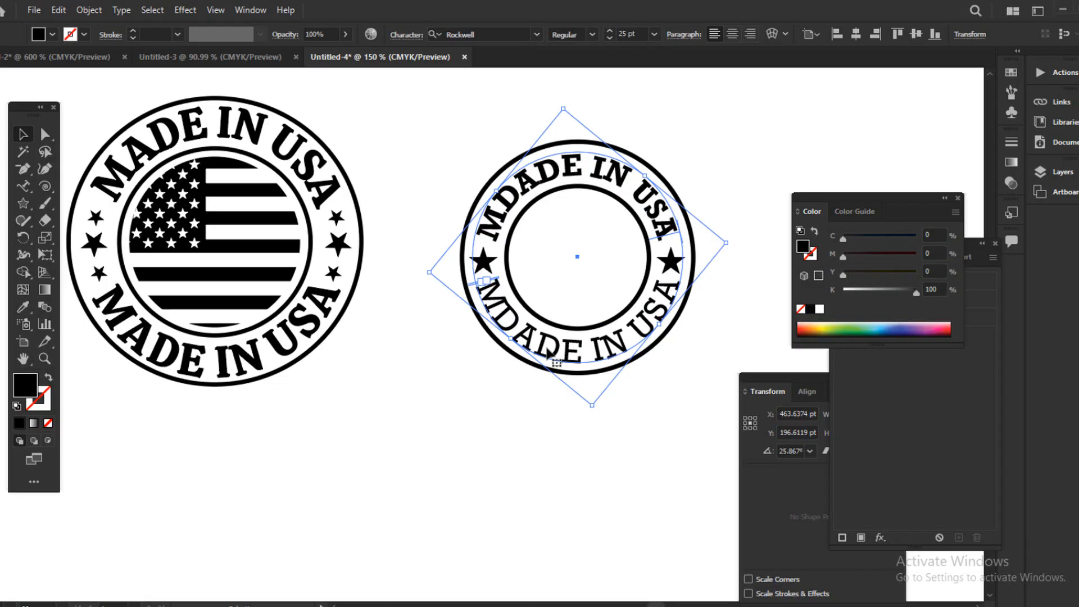
{"action": "left_click", "coordinate": [591, 34]}
{"action": "left_click", "coordinate": [577, 81]}
{"action": "left_click", "coordinate": [609, 38]}
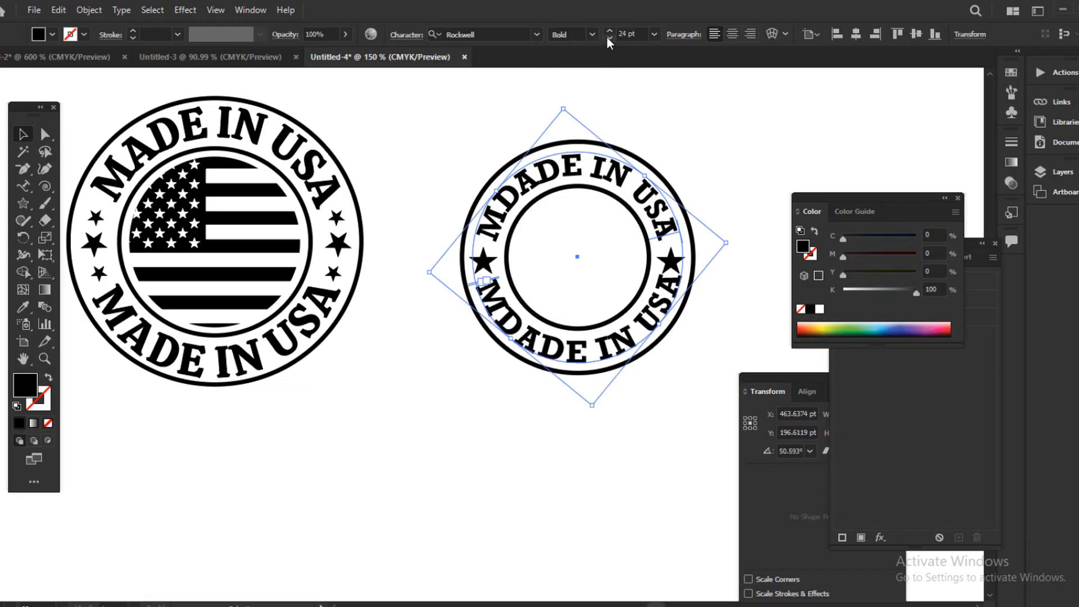
{"action": "left_click", "coordinate": [608, 37]}
{"action": "left_click_drag", "start_coordinate": [735, 243], "coordinate": [735, 238]}
{"action": "left_click", "coordinate": [729, 169]}
Move the round flag out of the finished badge to above the artboard and release its clipping mask.
{"action": "left_click_drag", "start_coordinate": [620, 161], "coordinate": [604, 159]}
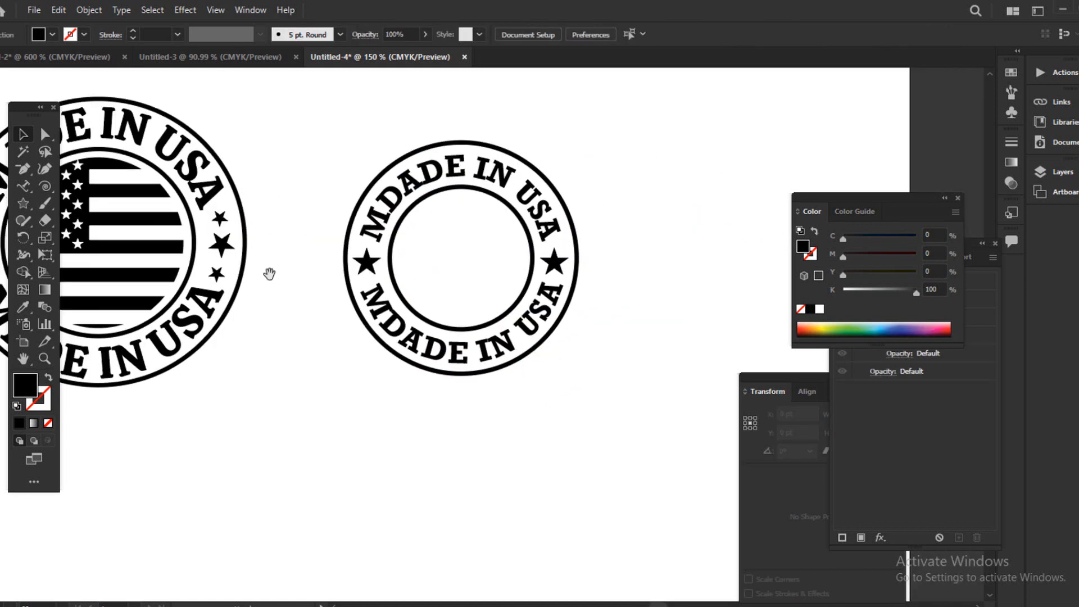
{"action": "left_click_drag", "start_coordinate": [258, 380], "coordinate": [341, 368]}
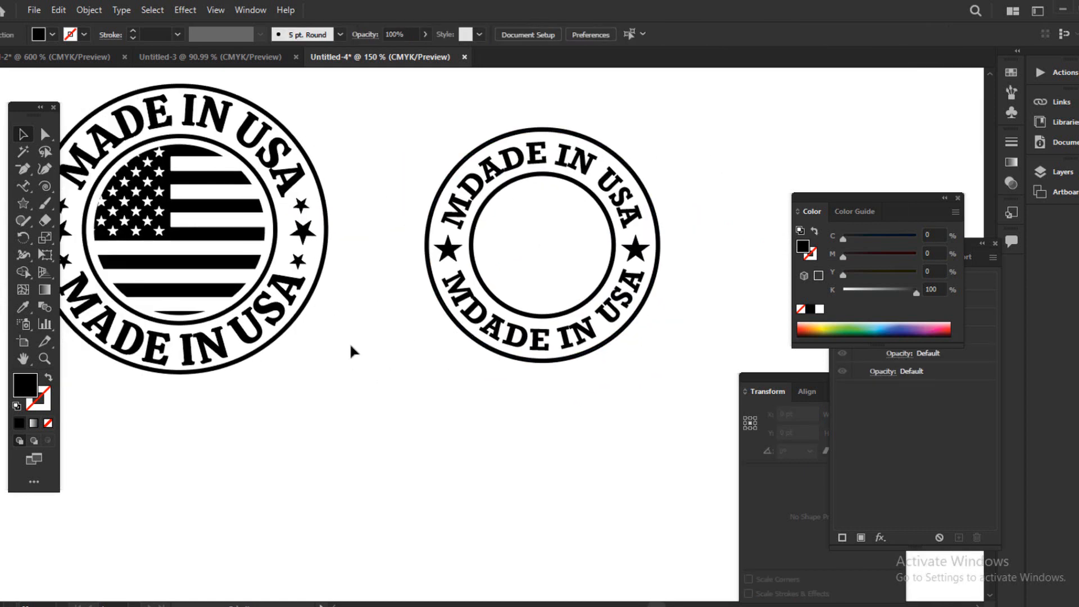
{"action": "left_click", "coordinate": [187, 241]}
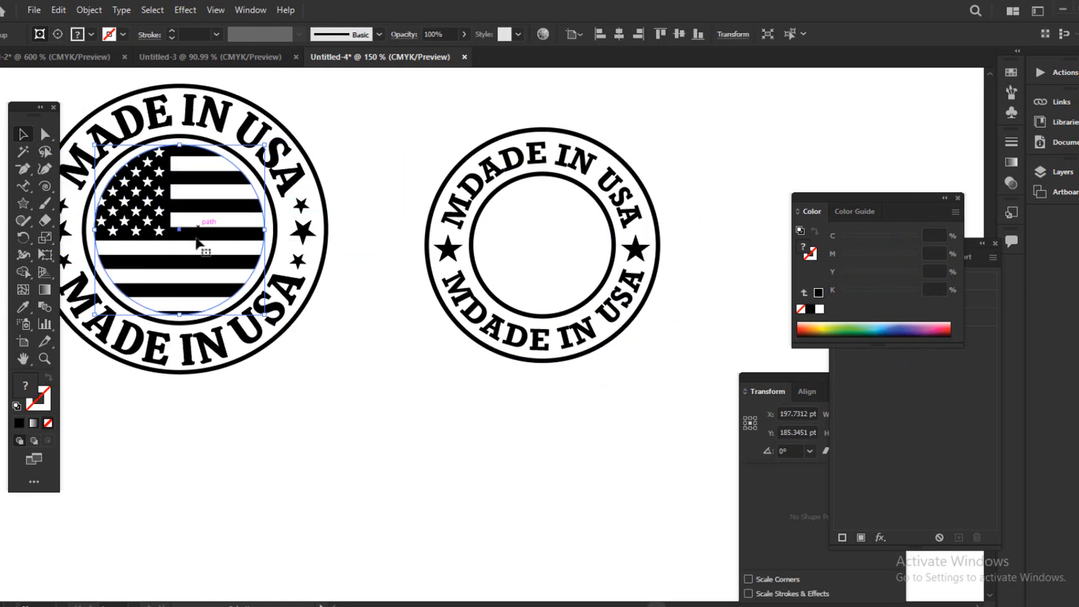
{"action": "scroll", "coordinate": [219, 303], "scroll_direction": "up", "scroll_amount": 5}
{"action": "left_click_drag", "start_coordinate": [188, 421], "coordinate": [454, 181]}
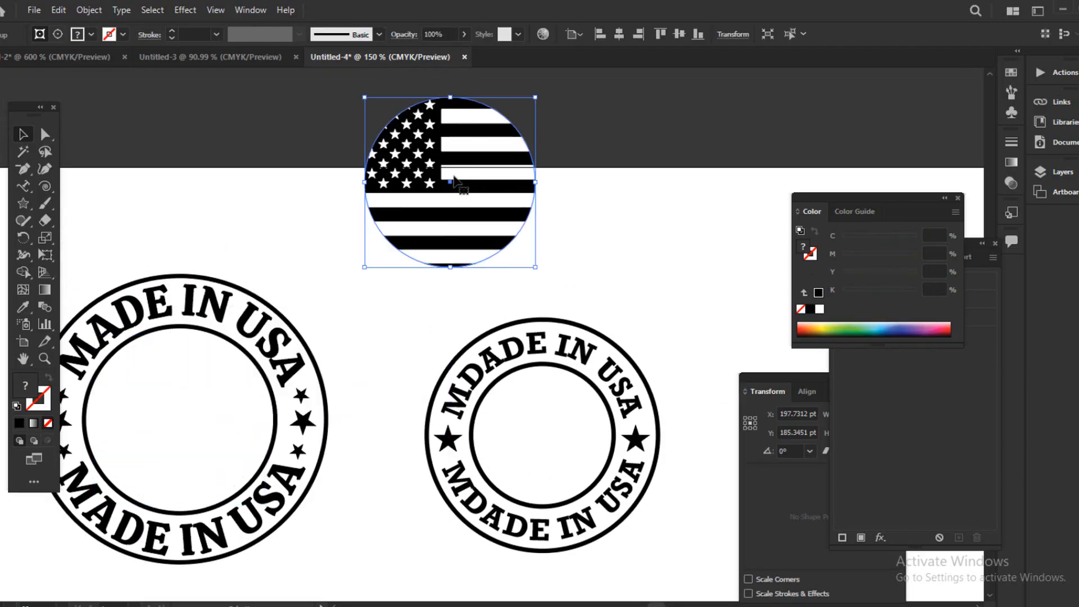
{"action": "scroll", "coordinate": [454, 181], "scroll_direction": "up", "scroll_amount": 3}
{"action": "right_click", "coordinate": [465, 158]}
{"action": "left_click", "coordinate": [514, 282]}
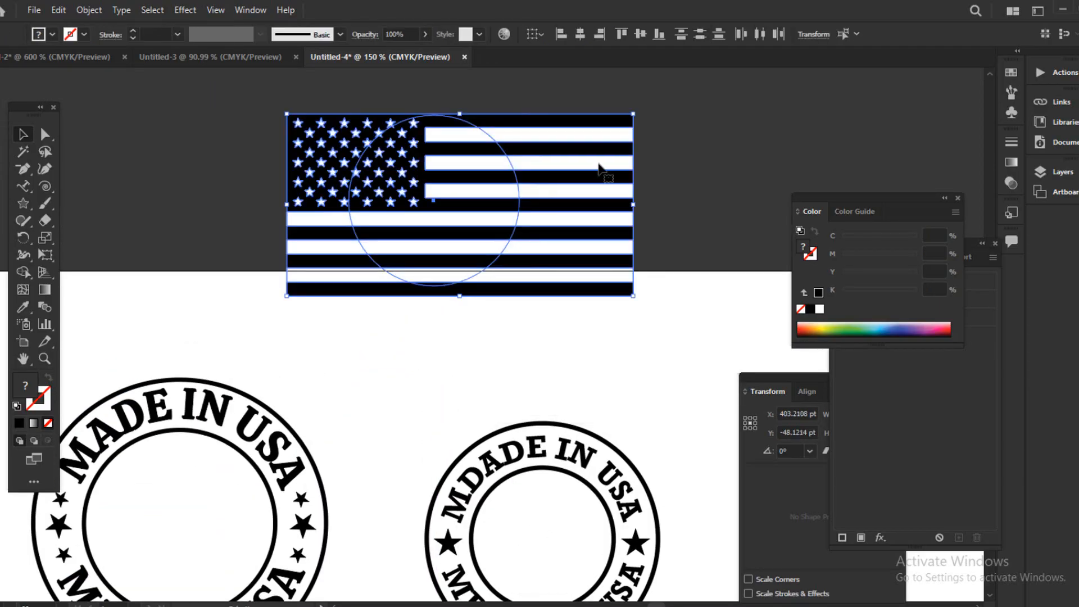
{"action": "left_click", "coordinate": [666, 168]}
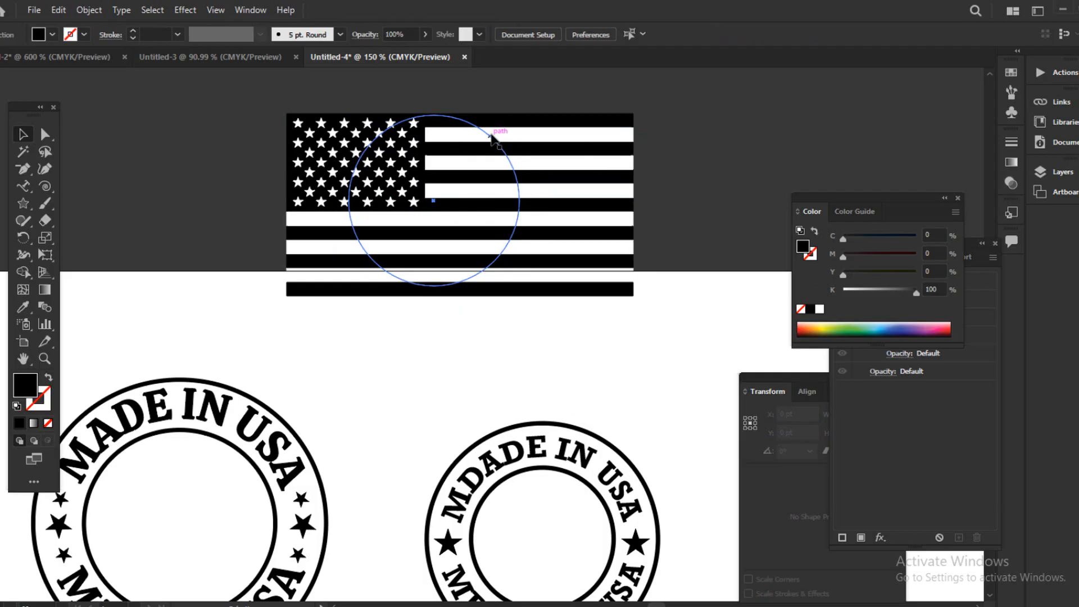
Pull the released clipping circle off the flag and remove it.
{"action": "left_click_drag", "start_coordinate": [492, 138], "coordinate": [194, 123]}
{"action": "key", "text": "ctrl+h"}
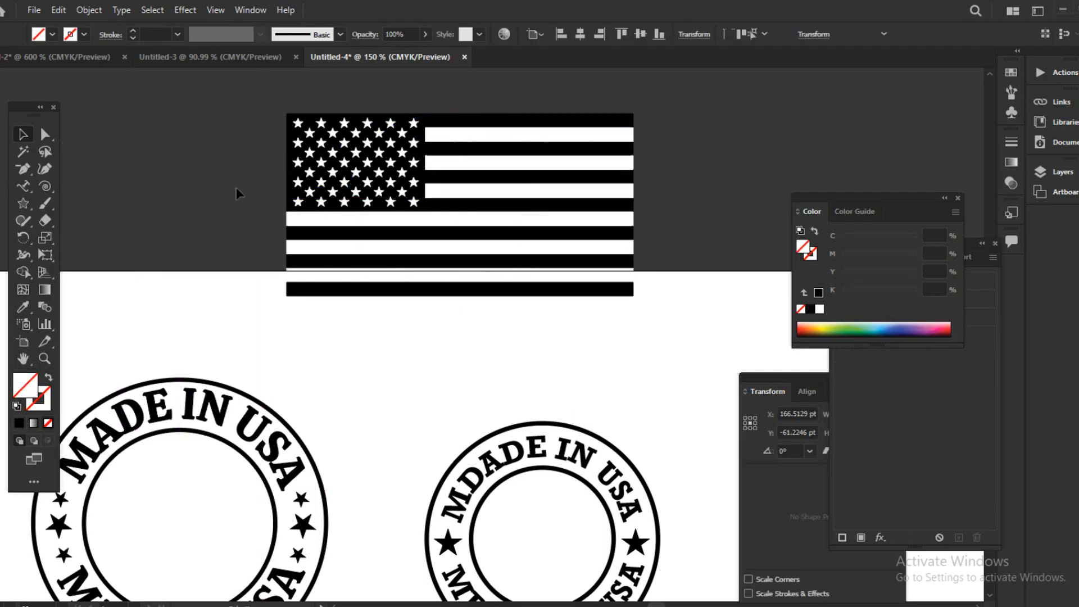
{"action": "left_click", "coordinate": [236, 188]}
Draw a circle about 92.7 pt in diameter from the center of the new badge's inner ring and fill it green.
{"action": "scroll", "coordinate": [371, 259], "scroll_direction": "down", "scroll_amount": 5}
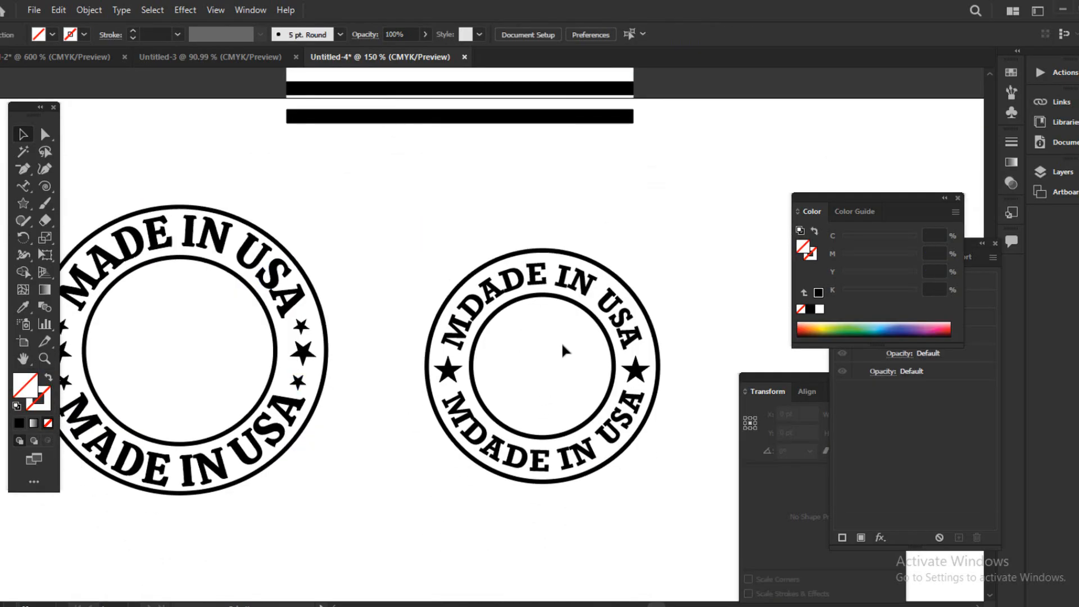
{"action": "left_click_drag", "start_coordinate": [23, 203], "coordinate": [79, 236]}
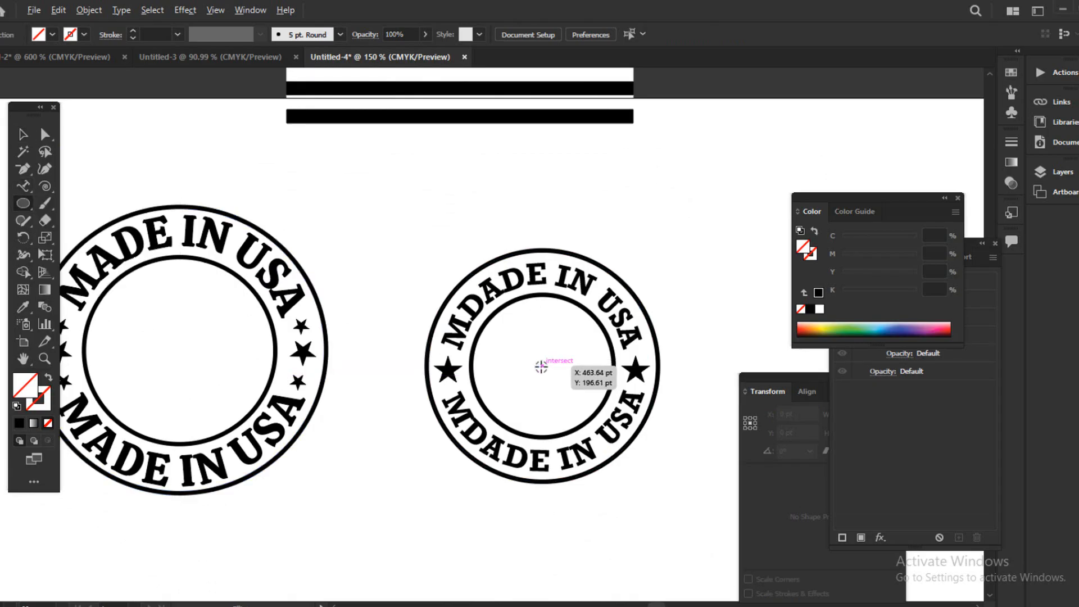
{"action": "left_click_drag", "start_coordinate": [542, 366], "coordinate": [593, 429]}
{"action": "left_click", "coordinate": [46, 38]}
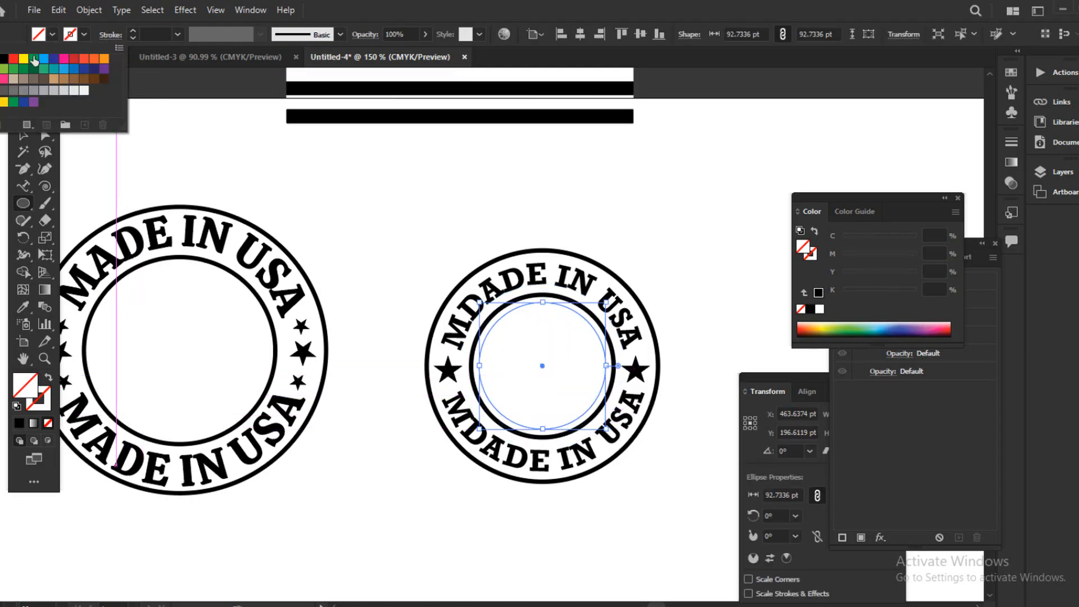
{"action": "left_click", "coordinate": [34, 58]}
{"action": "key", "text": "Escape"}
{"action": "left_click", "coordinate": [23, 134]}
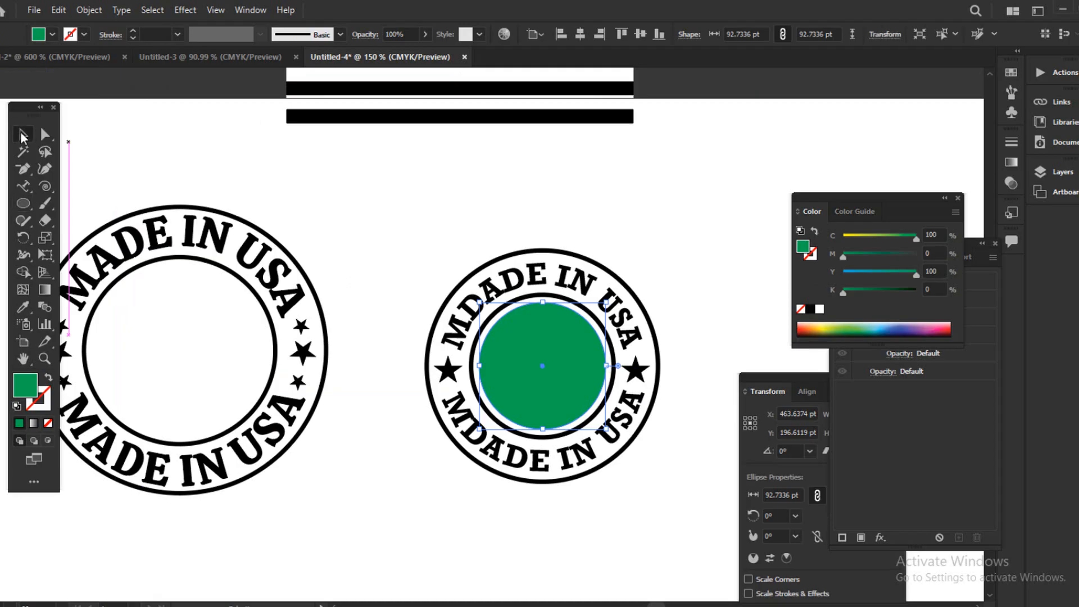
Move the green circle onto the flag so it overlaps the lower right part of the star field and the stripes.
{"action": "scroll", "coordinate": [559, 373], "scroll_direction": "up", "scroll_amount": 2}
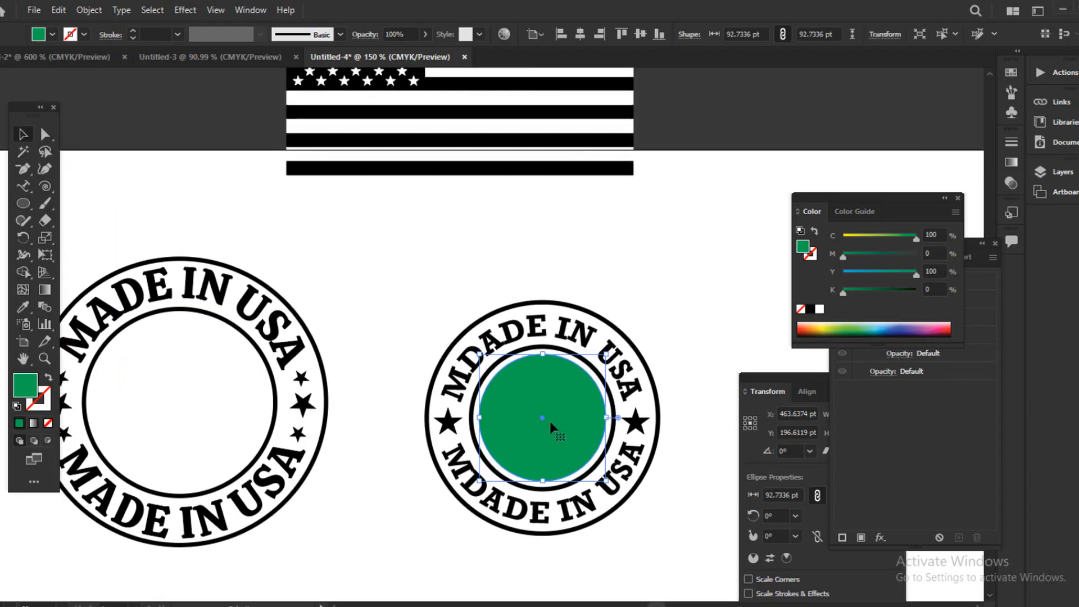
{"action": "scroll", "coordinate": [549, 420], "scroll_direction": "up", "scroll_amount": 2}
{"action": "left_click_drag", "start_coordinate": [557, 467], "coordinate": [423, 136]}
{"action": "scroll", "coordinate": [438, 154], "scroll_direction": "up", "scroll_amount": 2}
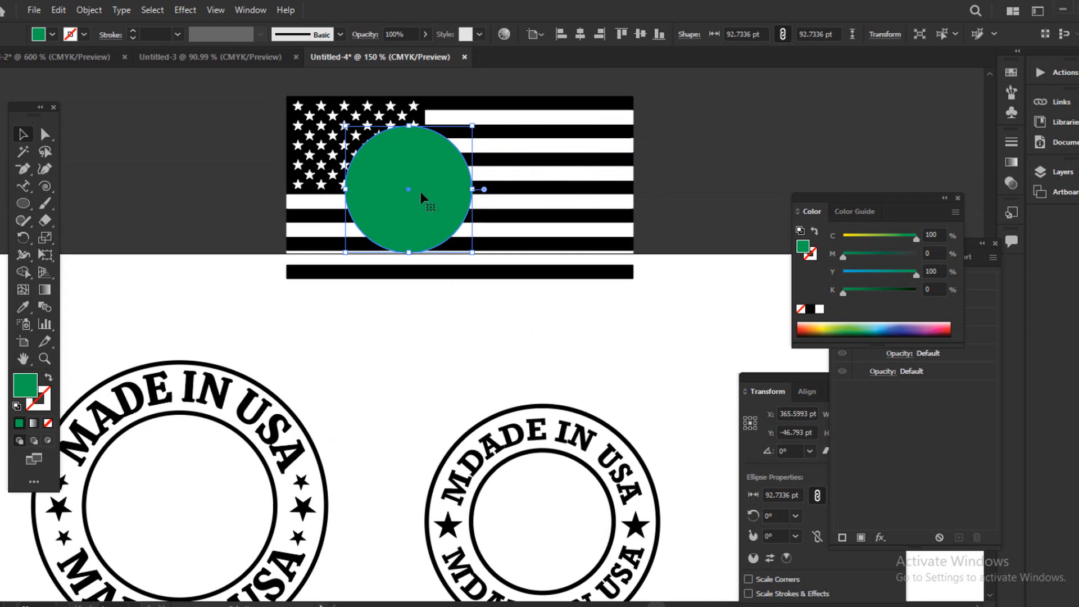
{"action": "left_click_drag", "start_coordinate": [421, 193], "coordinate": [437, 182]}
Clip the flag artwork to the green circle with a clipping mask.
{"action": "left_click", "coordinate": [271, 129]}
{"action": "left_click_drag", "start_coordinate": [217, 102], "coordinate": [508, 209]}
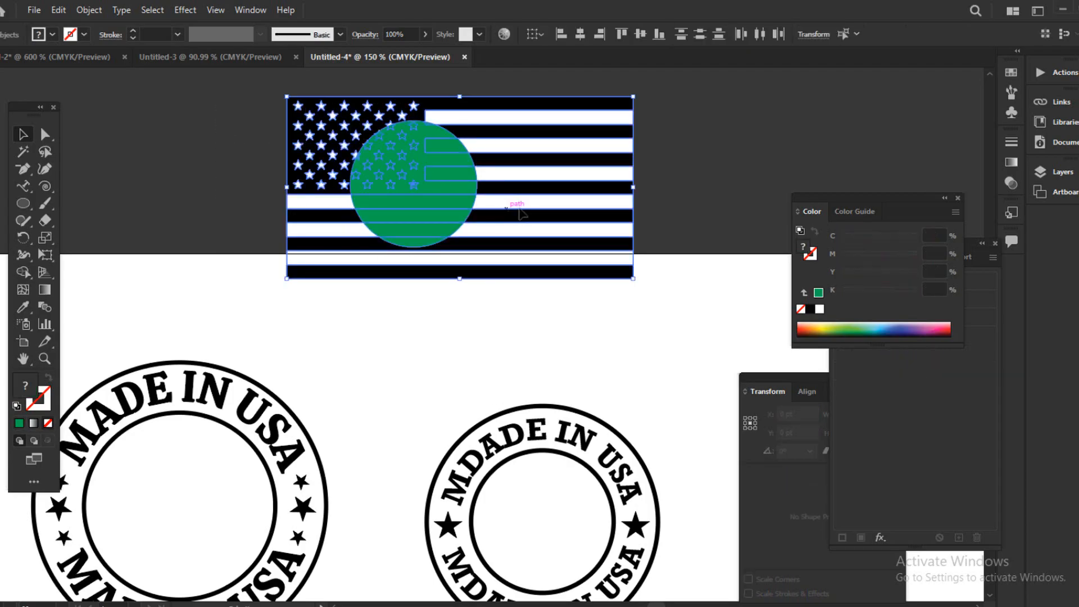
{"action": "right_click", "coordinate": [411, 152]}
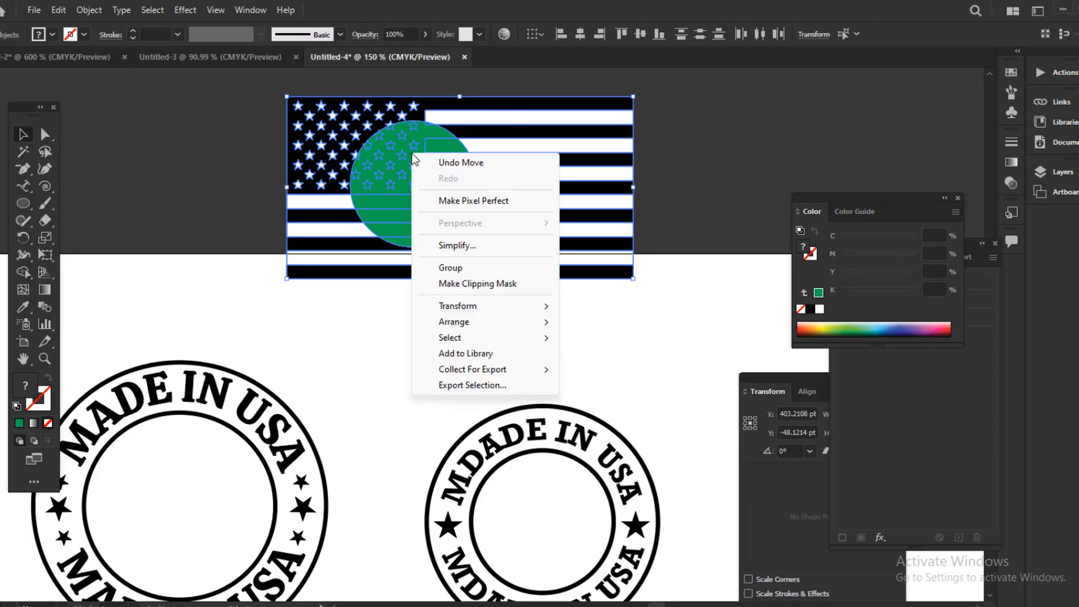
{"action": "left_click", "coordinate": [465, 284]}
Move the circular clipped flag into the center of the new badge's inner ring and deselect it.
{"action": "scroll", "coordinate": [516, 192], "scroll_direction": "down", "scroll_amount": 3}
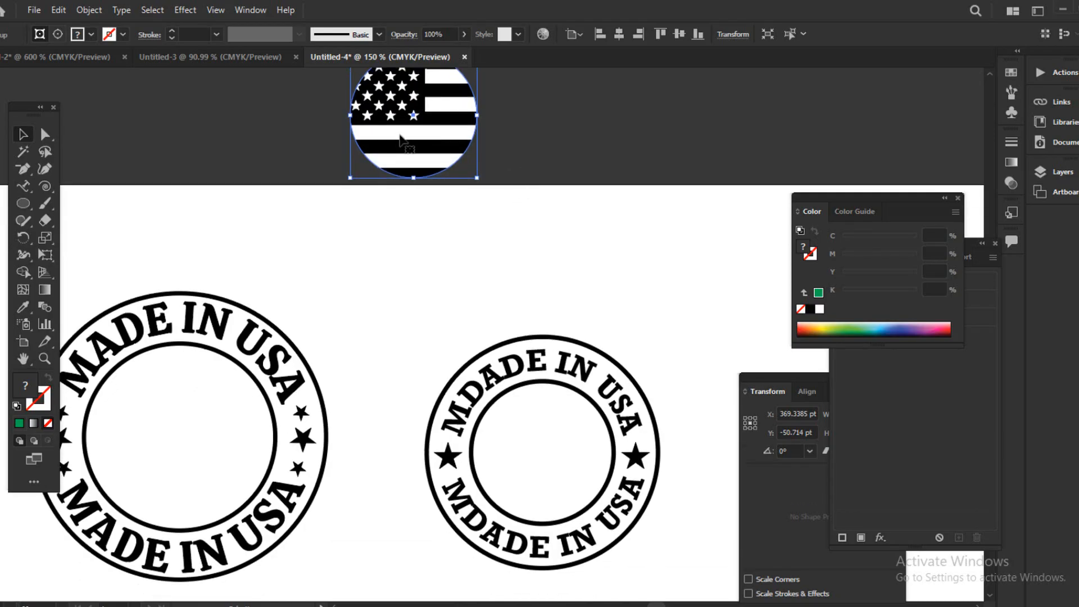
{"action": "scroll", "coordinate": [419, 180], "scroll_direction": "up", "scroll_amount": 2}
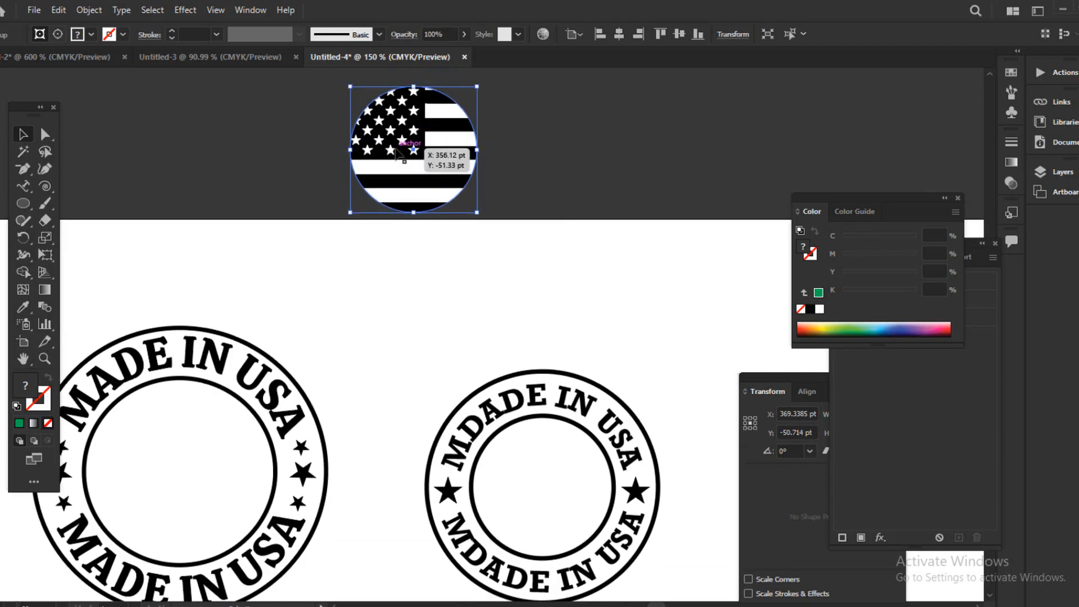
{"action": "left_click_drag", "start_coordinate": [396, 149], "coordinate": [538, 485]}
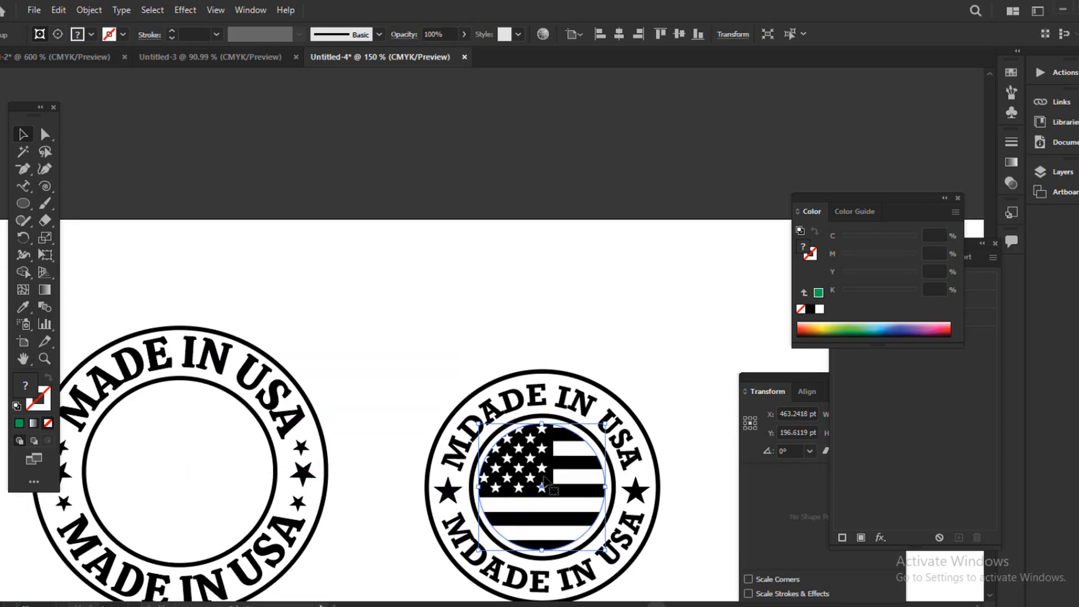
{"action": "scroll", "coordinate": [507, 392], "scroll_direction": "down", "scroll_amount": 5}
{"action": "left_click", "coordinate": [534, 443]}
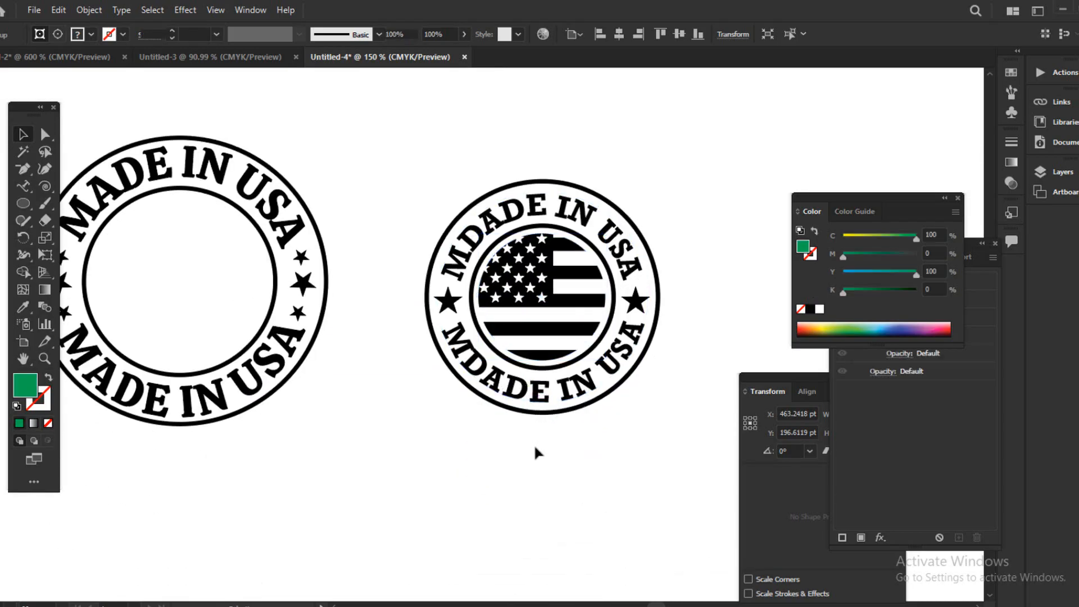
{"action": "left_click_drag", "start_coordinate": [557, 411], "coordinate": [399, 363]}
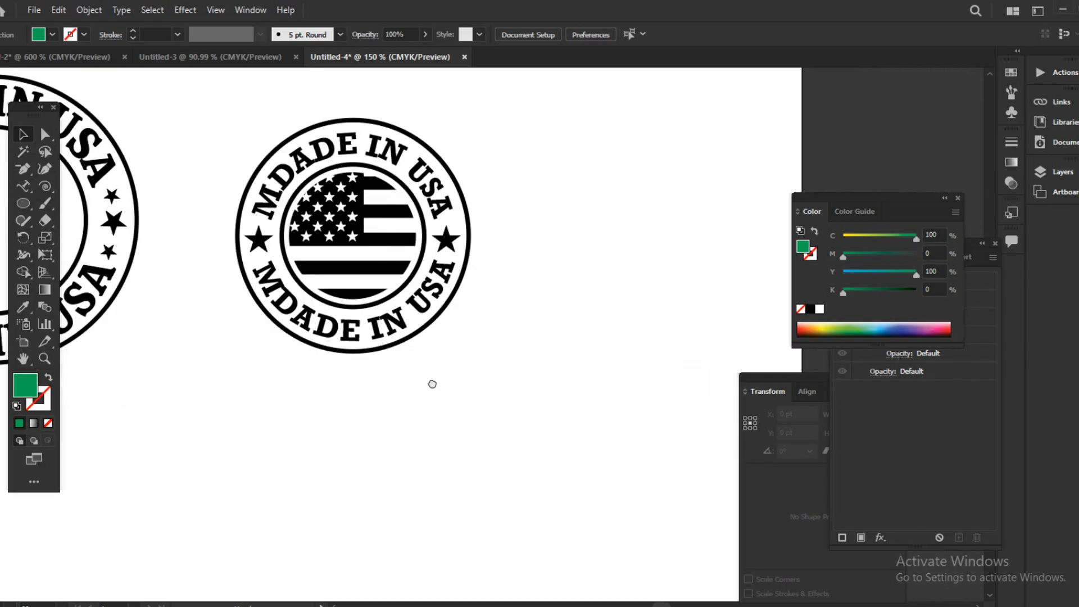
{"action": "left_click_drag", "start_coordinate": [219, 109], "coordinate": [508, 388]}
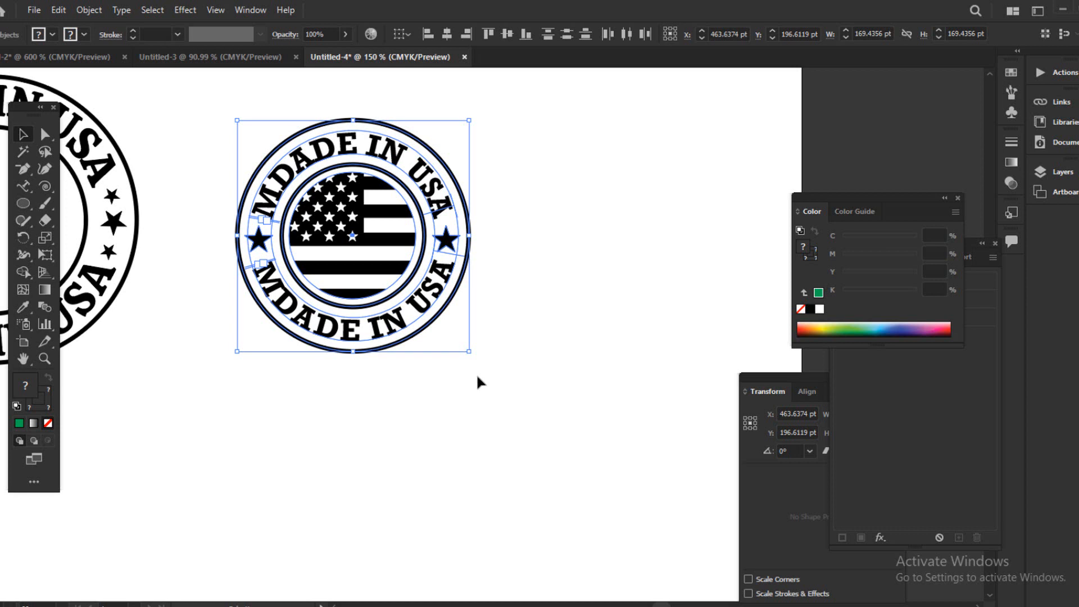
{"action": "left_click", "coordinate": [520, 271]}
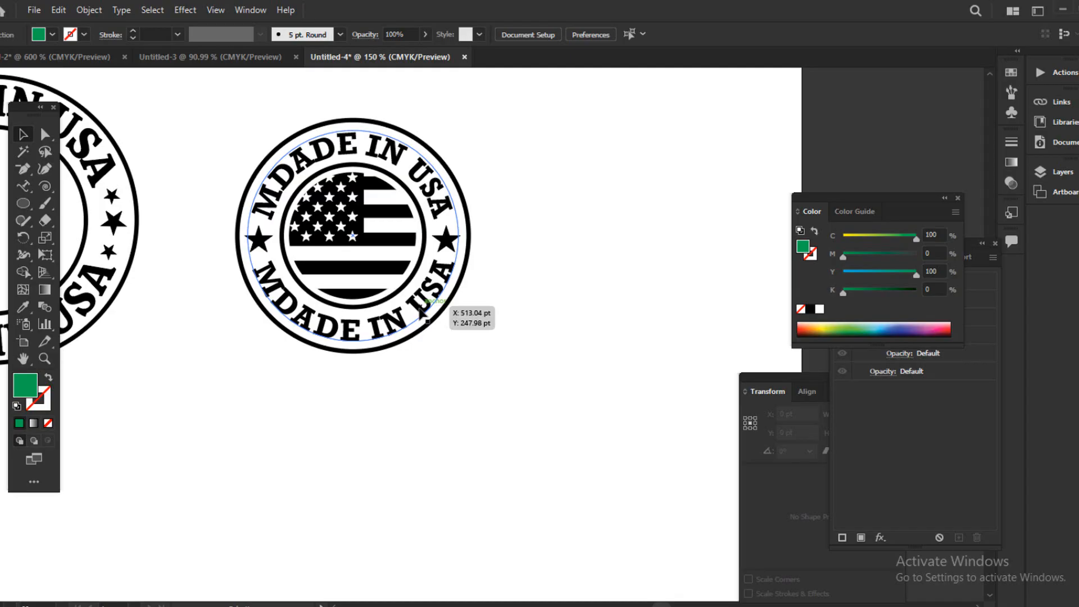
{"action": "left_click", "coordinate": [487, 334]}
{"action": "left_click_drag", "start_coordinate": [221, 125], "coordinate": [500, 391]}
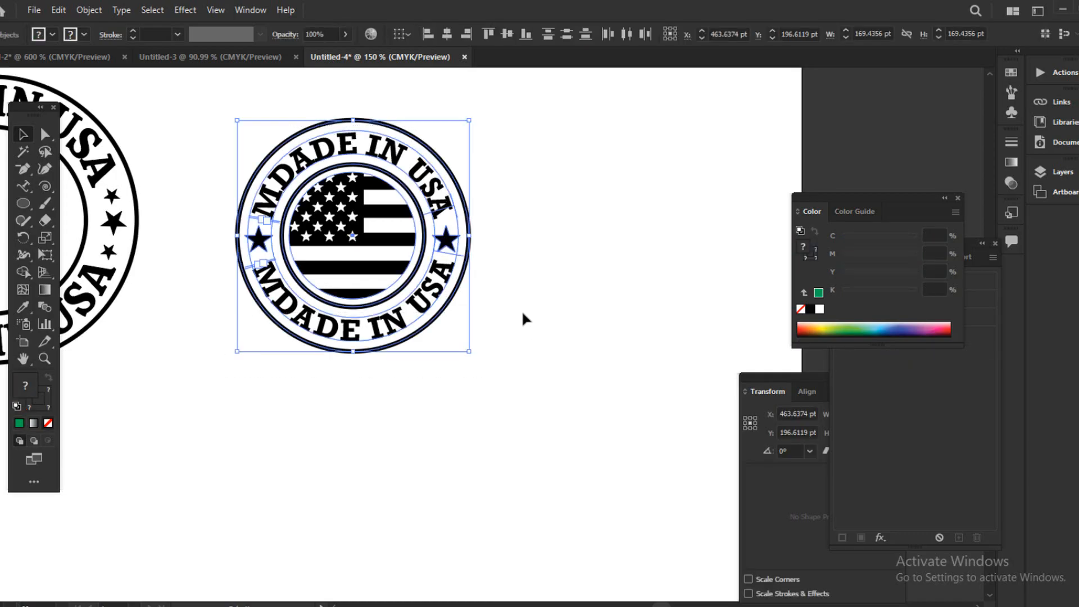
{"action": "scroll", "coordinate": [531, 302], "scroll_direction": "up", "scroll_amount": 3}
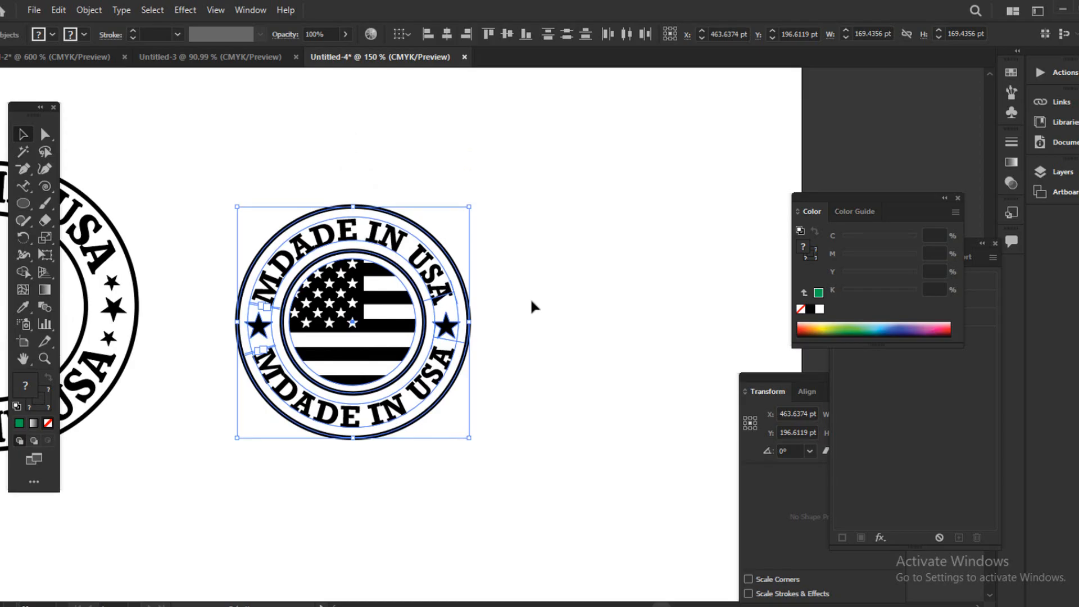
{"action": "left_click", "coordinate": [531, 297]}
{"action": "scroll", "coordinate": [318, 447], "scroll_direction": "down", "scroll_amount": 2}
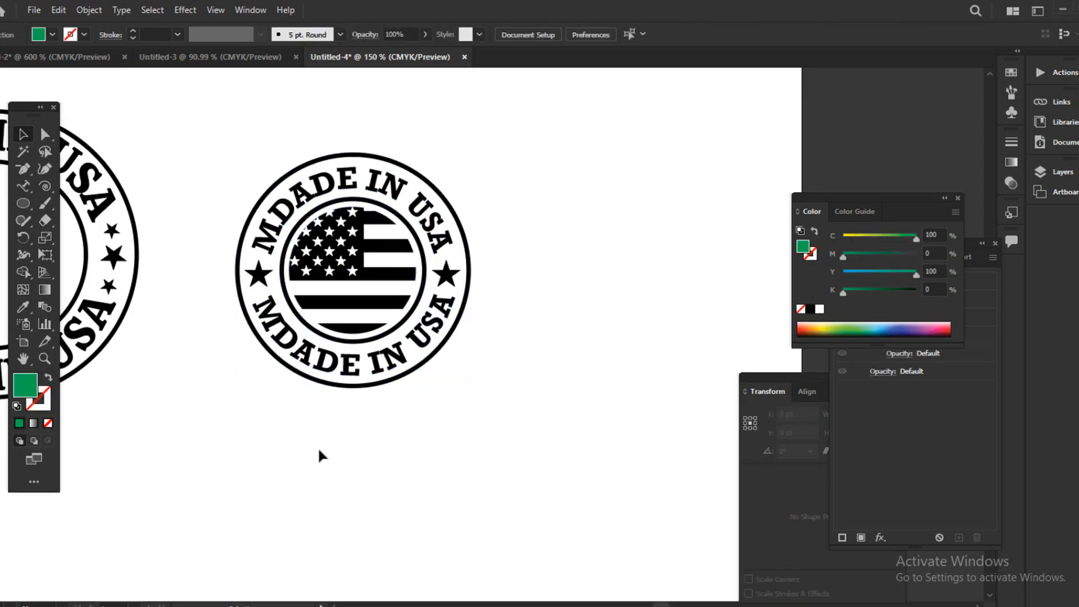
{"action": "left_click_drag", "start_coordinate": [288, 443], "coordinate": [437, 368]}
{"action": "scroll", "coordinate": [359, 272], "scroll_direction": "up", "scroll_amount": 3}
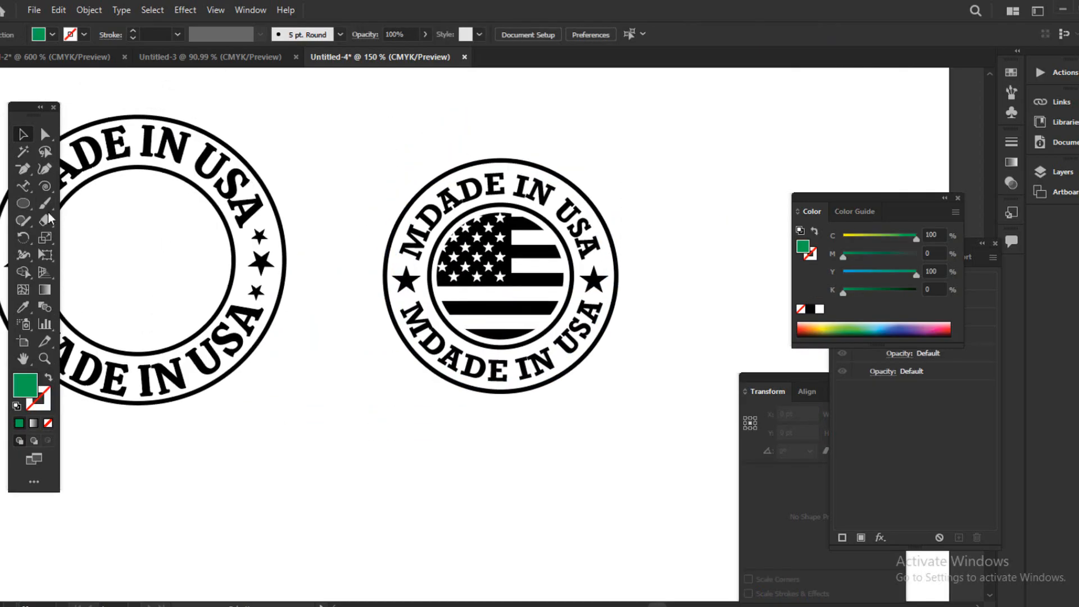
{"action": "left_click_drag", "start_coordinate": [27, 187], "coordinate": [104, 218]}
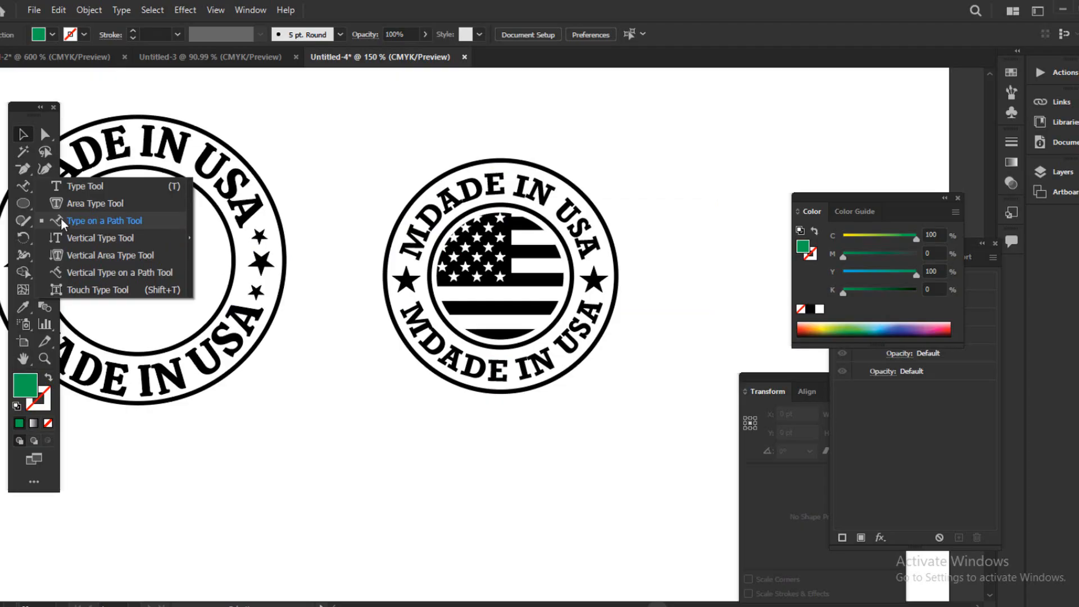
{"action": "left_click", "coordinate": [19, 189]}
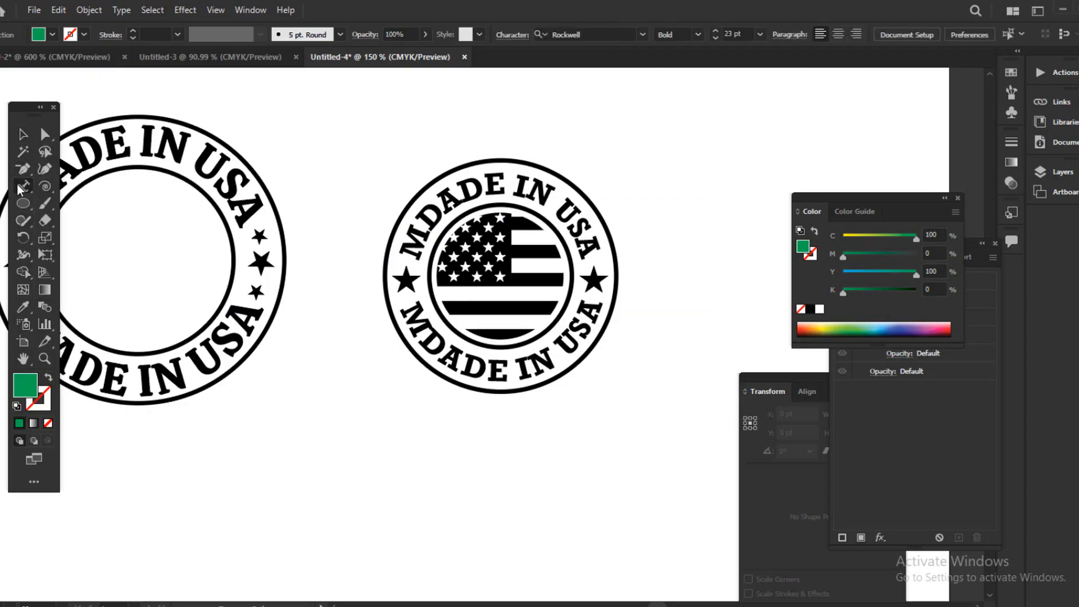
{"action": "left_click", "coordinate": [23, 141]}
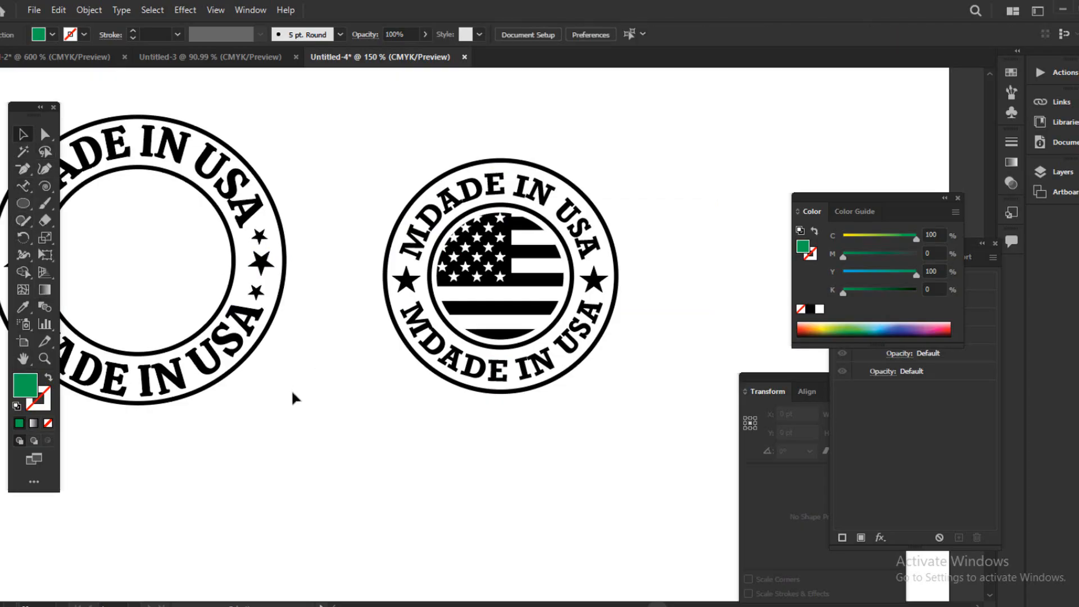
{"action": "scroll", "coordinate": [292, 398], "scroll_direction": "down", "scroll_amount": 2}
{"action": "scroll", "coordinate": [288, 368], "scroll_direction": "up", "scroll_amount": 1}
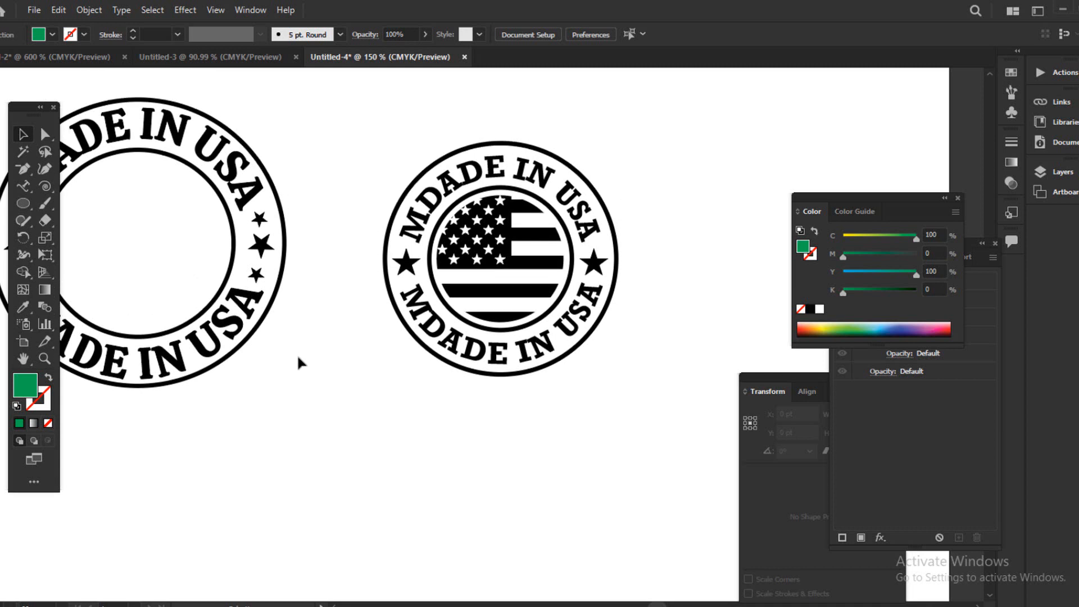
{"action": "left_click_drag", "start_coordinate": [373, 135], "coordinate": [592, 458]}
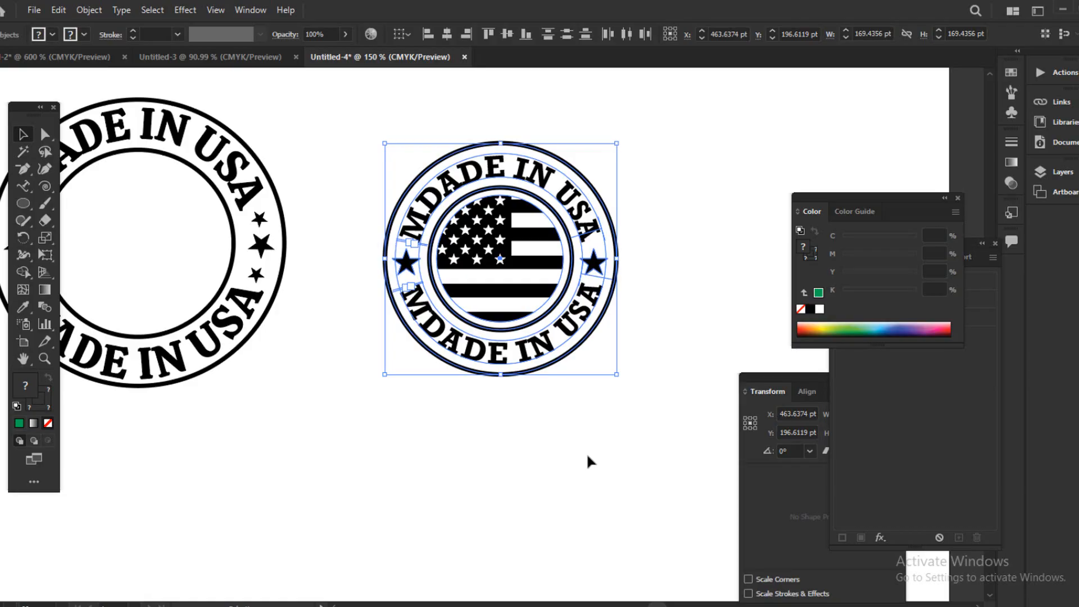
{"action": "left_click", "coordinate": [574, 459]}
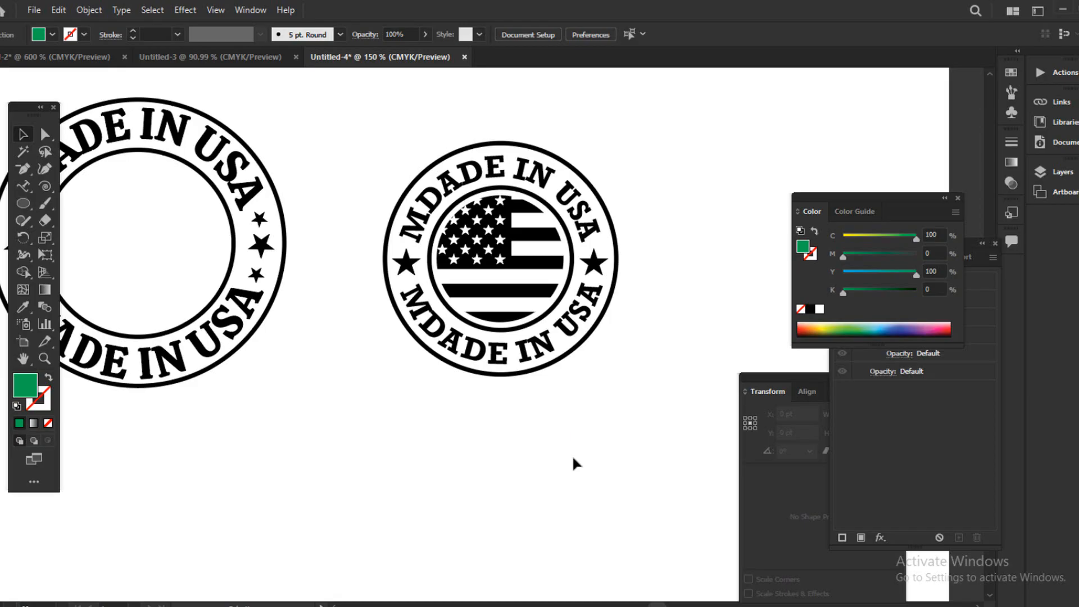
{"action": "left_click_drag", "start_coordinate": [378, 140], "coordinate": [612, 420]}
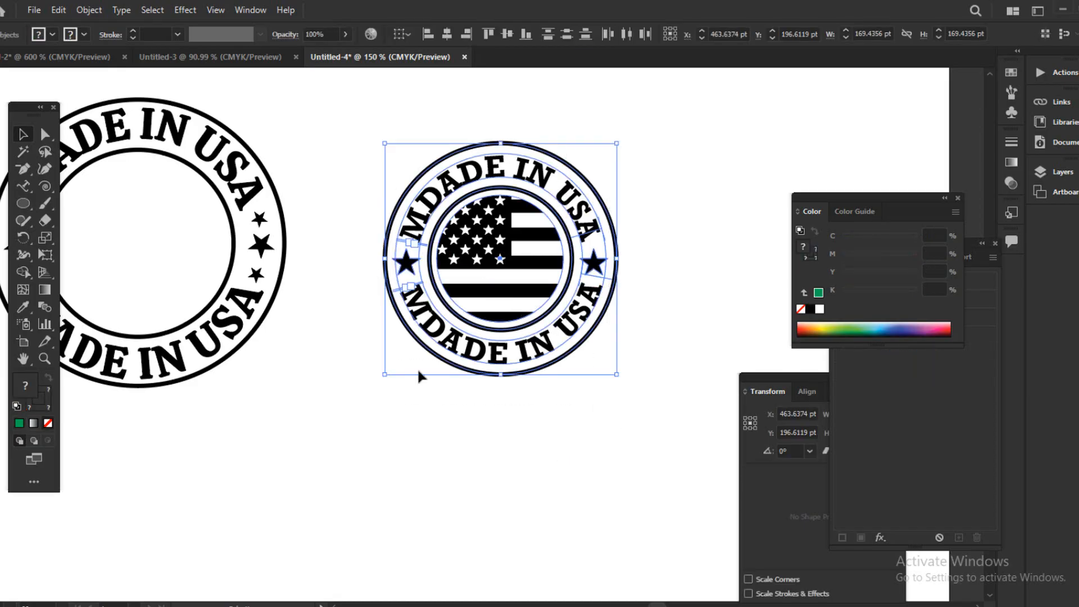
{"action": "scroll", "coordinate": [299, 406], "scroll_direction": "up", "scroll_amount": 3}
{"action": "left_click", "coordinate": [302, 417]}
{"action": "scroll", "coordinate": [324, 413], "scroll_direction": "up", "scroll_amount": 1}
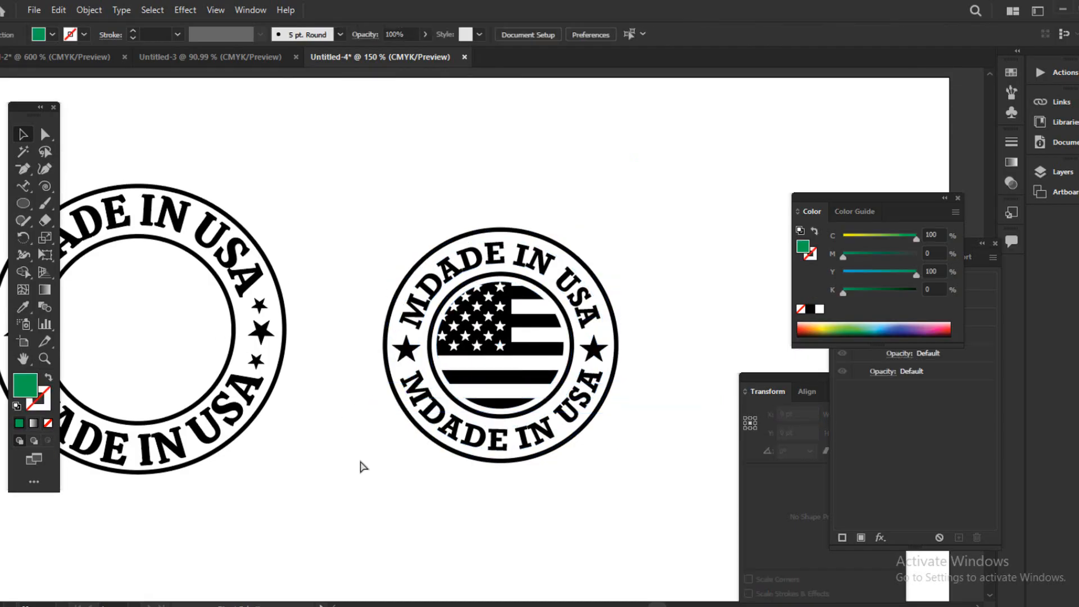
Examine the outlines of the flag's white stars along the edge of the clipping circle.
{"action": "scroll", "coordinate": [377, 318], "scroll_direction": "up", "scroll_amount": 3}
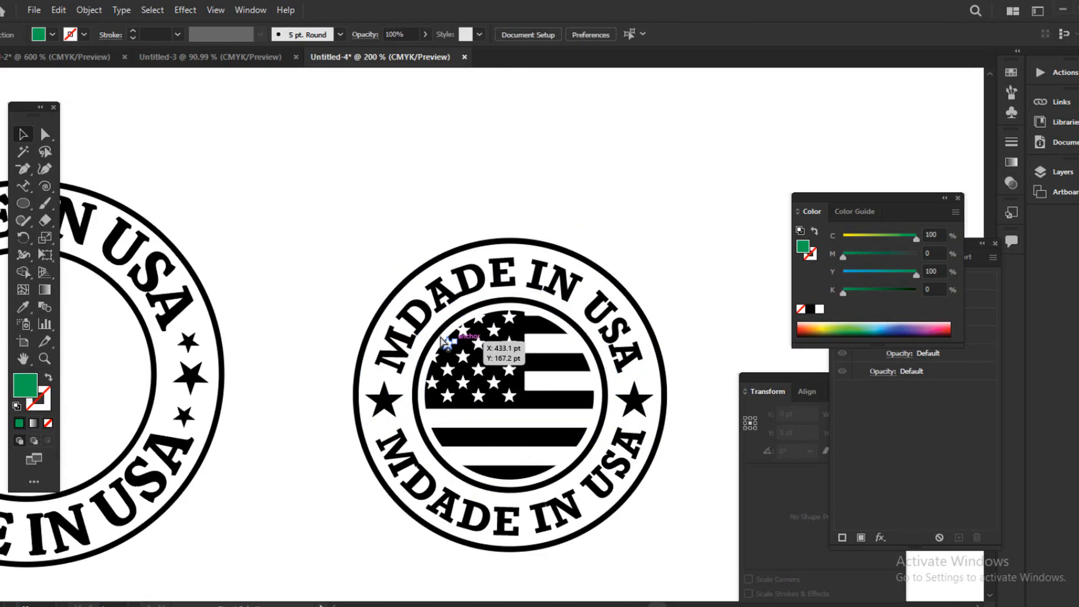
{"action": "scroll", "coordinate": [371, 317], "scroll_direction": "up", "scroll_amount": 5}
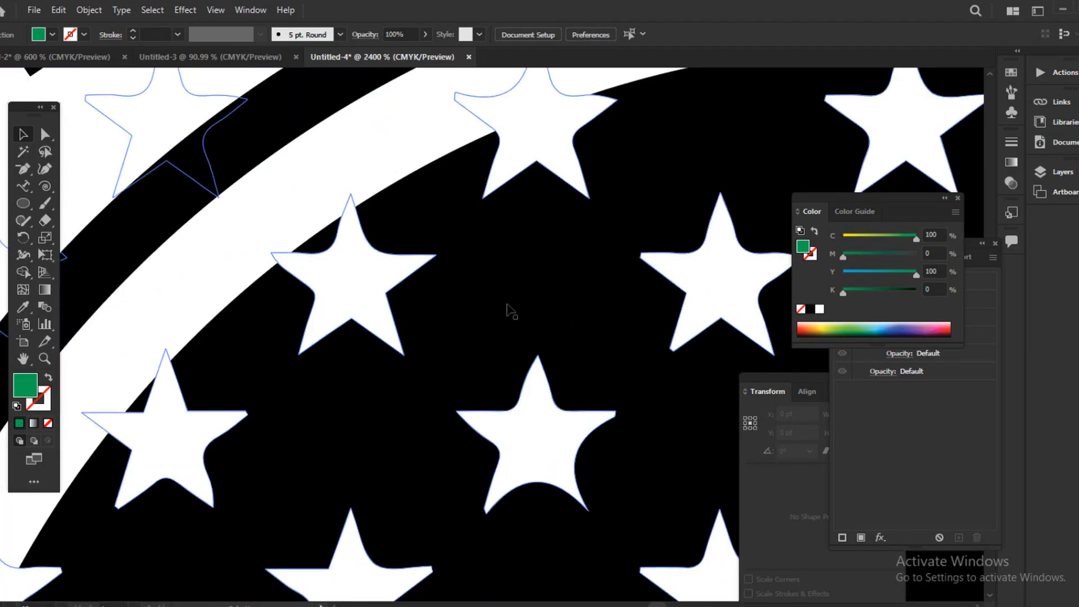
{"action": "scroll", "coordinate": [221, 305], "scroll_direction": "up", "scroll_amount": 1}
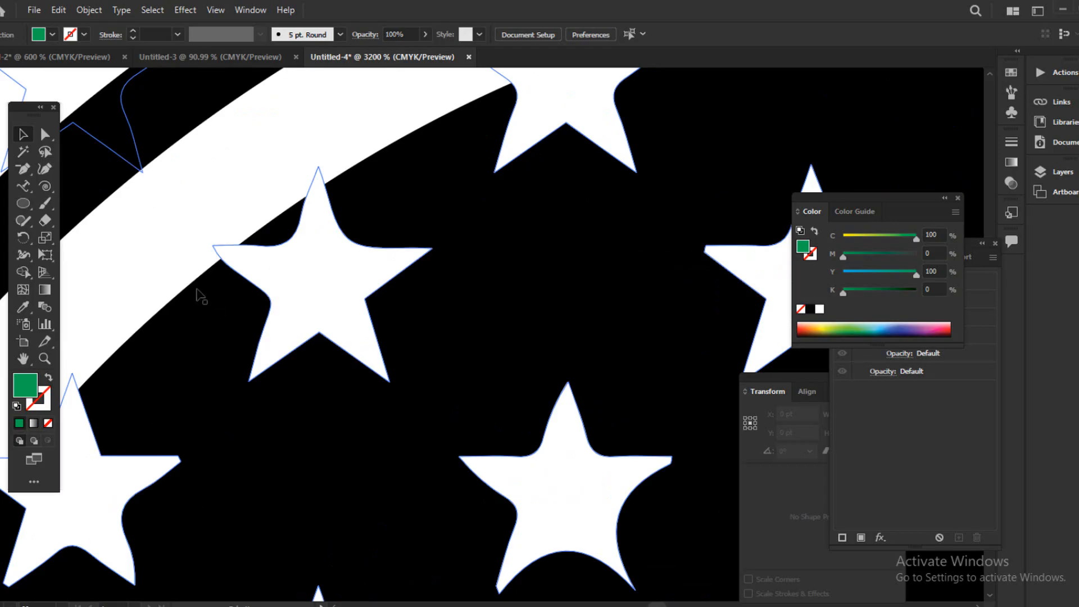
{"action": "scroll", "coordinate": [349, 328], "scroll_direction": "up", "scroll_amount": 2}
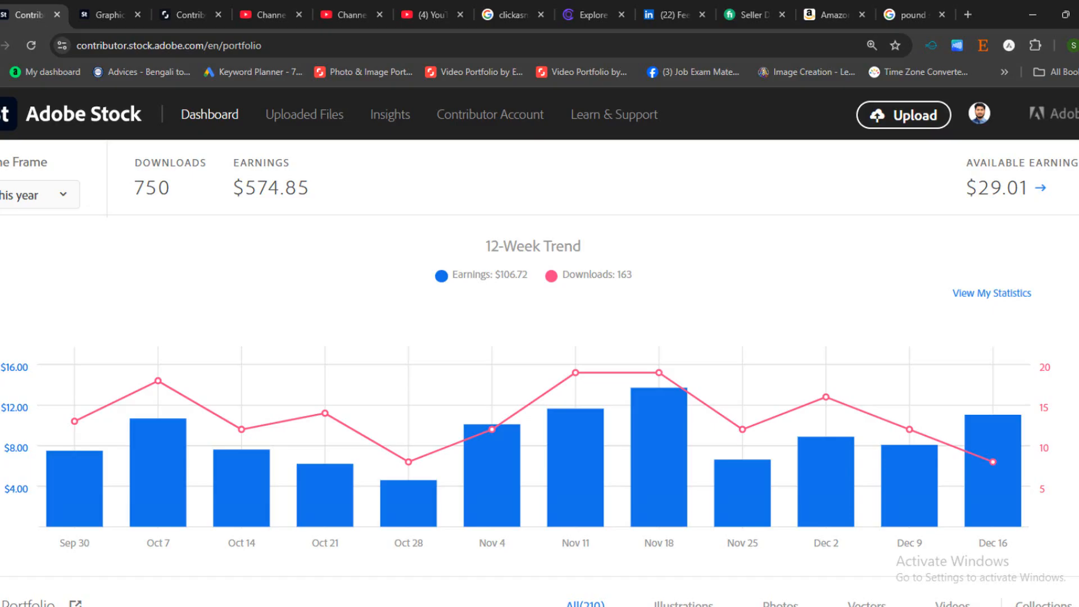
In the web browser, search Google for FLAG in a new tab.
{"action": "key", "text": "ctrl+t"}
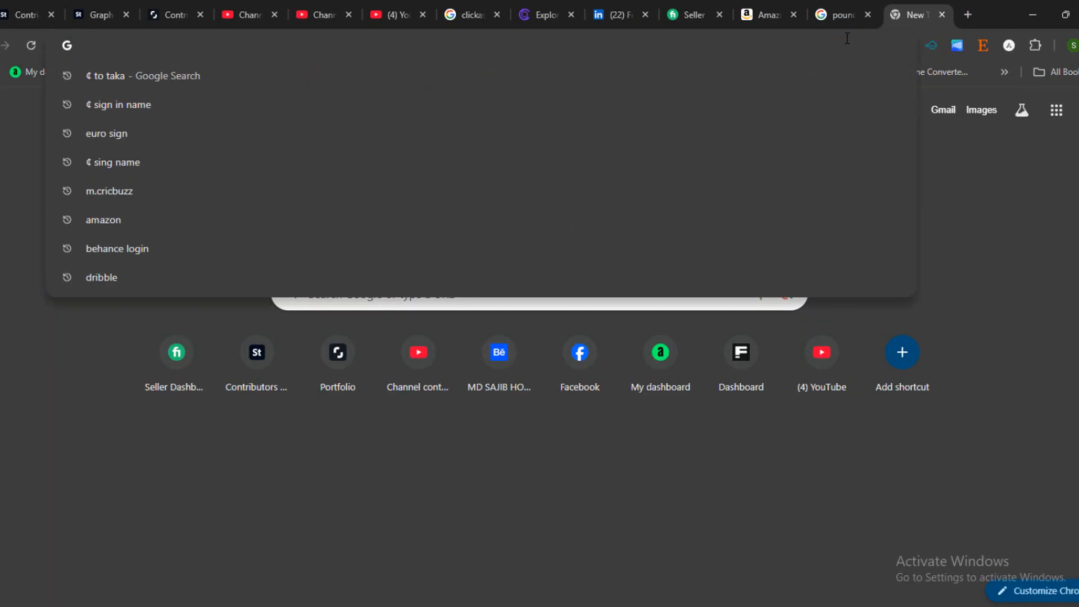
{"action": "type", "text": "FLAG"}
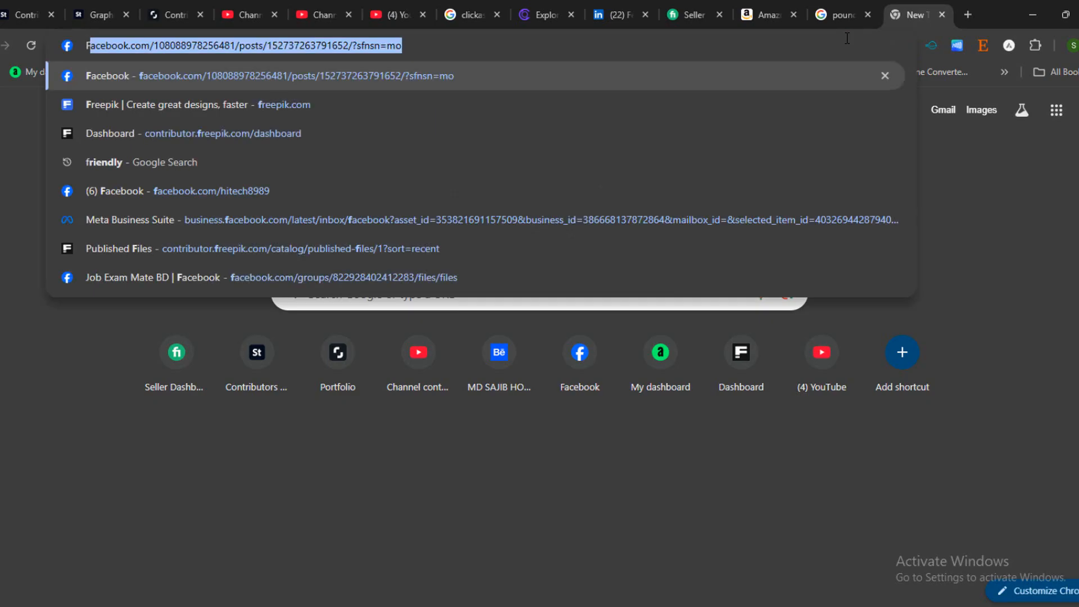
{"action": "key", "text": "Return"}
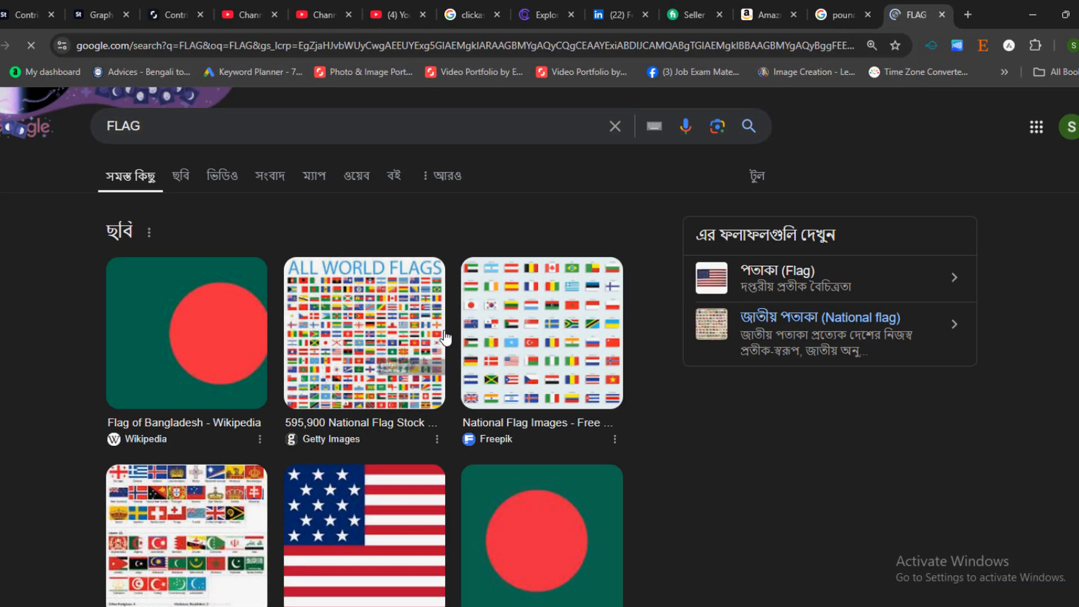
Open the Wikipedia Flag of Bangladesh image result and save it to the Desktop as the PNG image Flag_of_Bangladesh.svg.
{"action": "left_click", "coordinate": [200, 330]}
{"action": "right_click", "coordinate": [828, 341]}
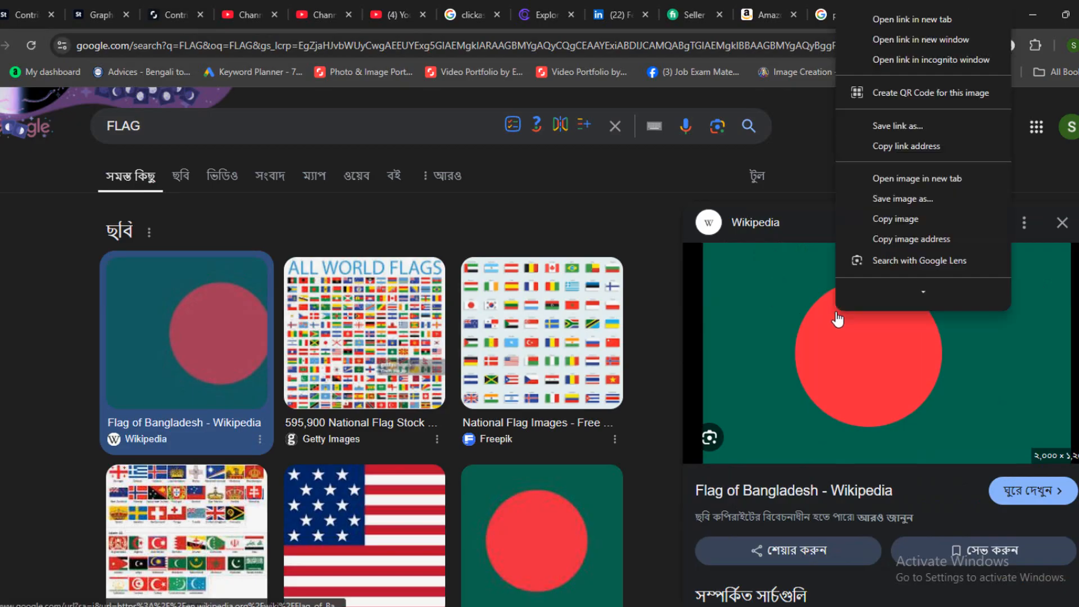
{"action": "left_click", "coordinate": [881, 220]}
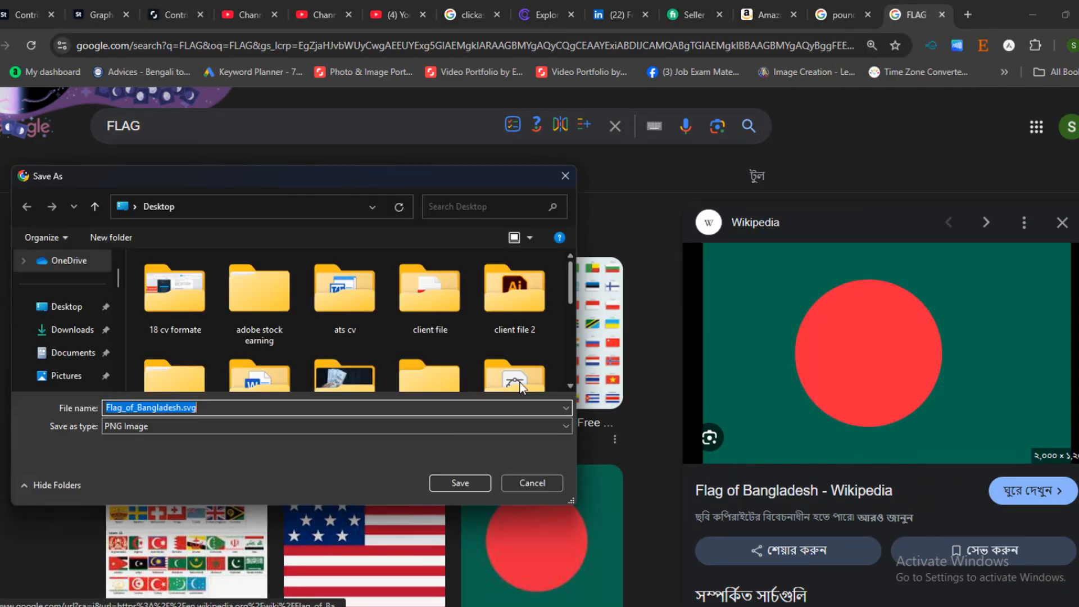
{"action": "left_click", "coordinate": [478, 479]}
Switch to Illustrator and place the saved Bangladesh flag image in the Untitled-4 document.
{"action": "mouse_move", "coordinate": [981, 78]}
{"action": "left_mouse_down"}
{"action": "mouse_move", "coordinate": [800, 220]}
{"action": "mouse_move", "coordinate": [747, 603]}
{"action": "mouse_move", "coordinate": [686, 565]}
{"action": "mouse_move", "coordinate": [558, 304]}
{"action": "left_mouse_up"}
{"action": "scroll", "coordinate": [520, 318], "scroll_direction": "down", "scroll_amount": 11}
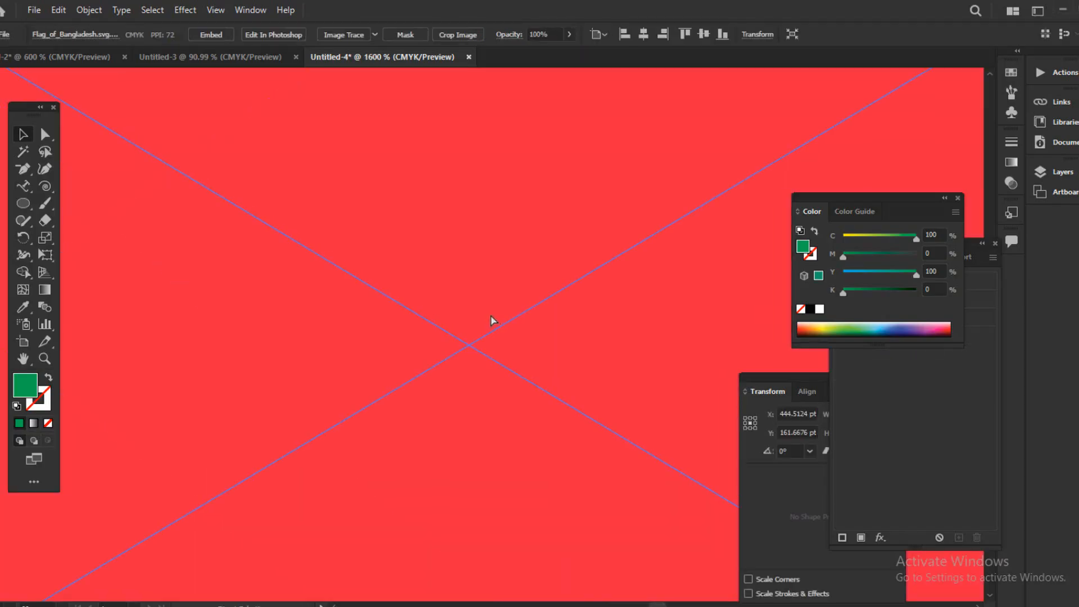
{"action": "key", "text": "ctrl+minus"}
{"action": "key", "text": "ctrl+minus"}
{"action": "key", "text": "ctrl+minus"}
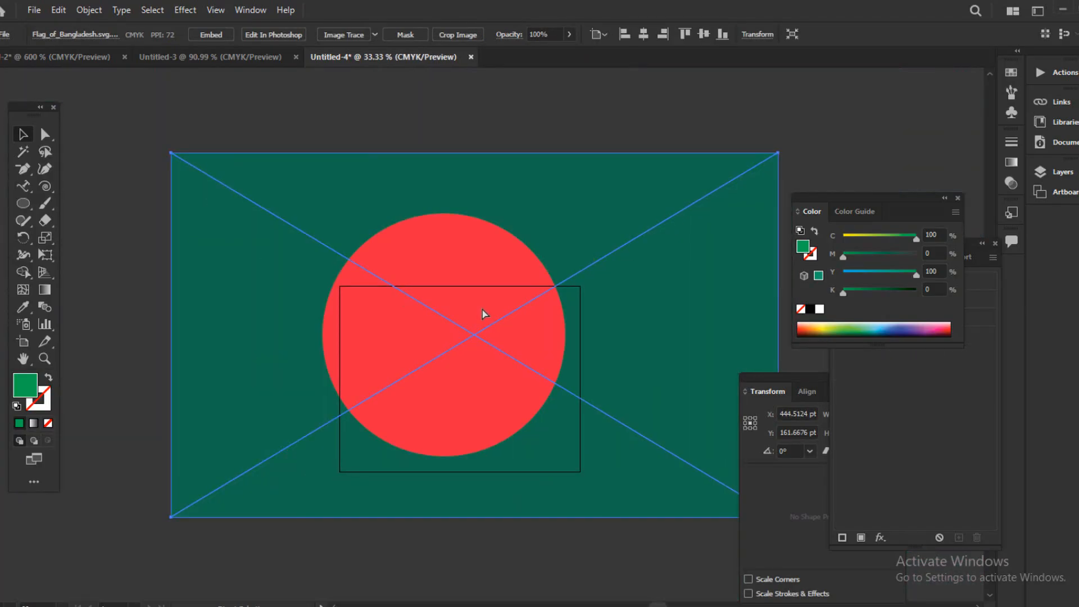
Examine the placed Bangladesh flag image up close, from its red circle out to the corner of the green field.
{"action": "left_click_drag", "start_coordinate": [305, 242], "coordinate": [508, 360]}
{"action": "key", "text": "ctrl+plus"}
{"action": "key", "text": "ctrl+plus"}
{"action": "left_click_drag", "start_coordinate": [253, 231], "coordinate": [600, 483]}
{"action": "key", "text": "ctrl+plus"}
{"action": "key", "text": "ctrl+plus"}
{"action": "key", "text": "ctrl+plus"}
{"action": "left_click_drag", "start_coordinate": [298, 247], "coordinate": [668, 523]}
{"action": "left_click_drag", "start_coordinate": [218, 97], "coordinate": [663, 567]}
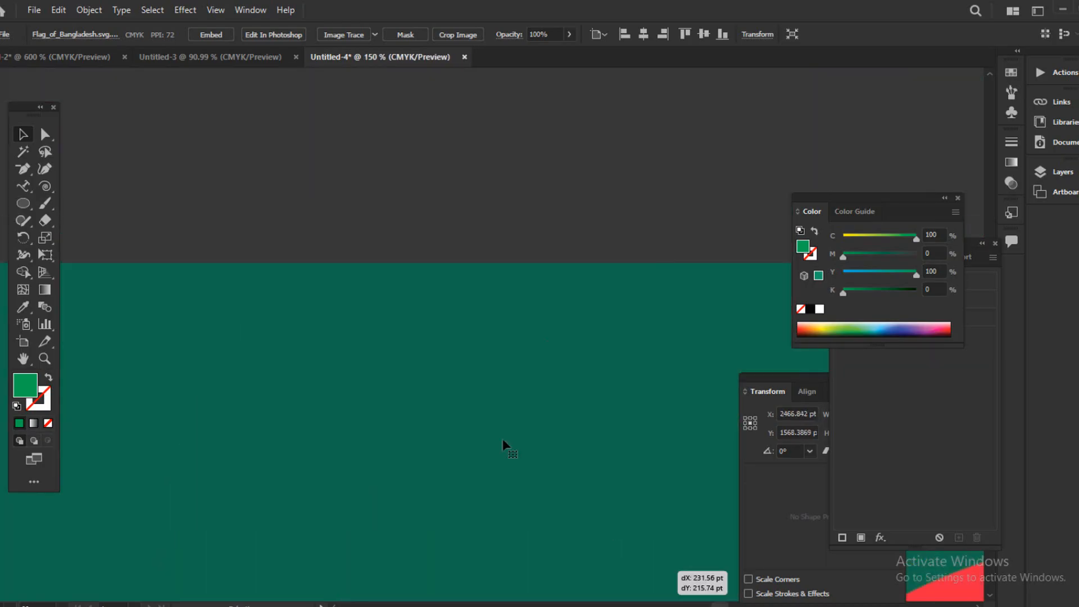
{"action": "left_click_drag", "start_coordinate": [316, 291], "coordinate": [674, 320]}
{"action": "left_click_drag", "start_coordinate": [259, 324], "coordinate": [320, 307]}
{"action": "key", "text": "ctrl+plus"}
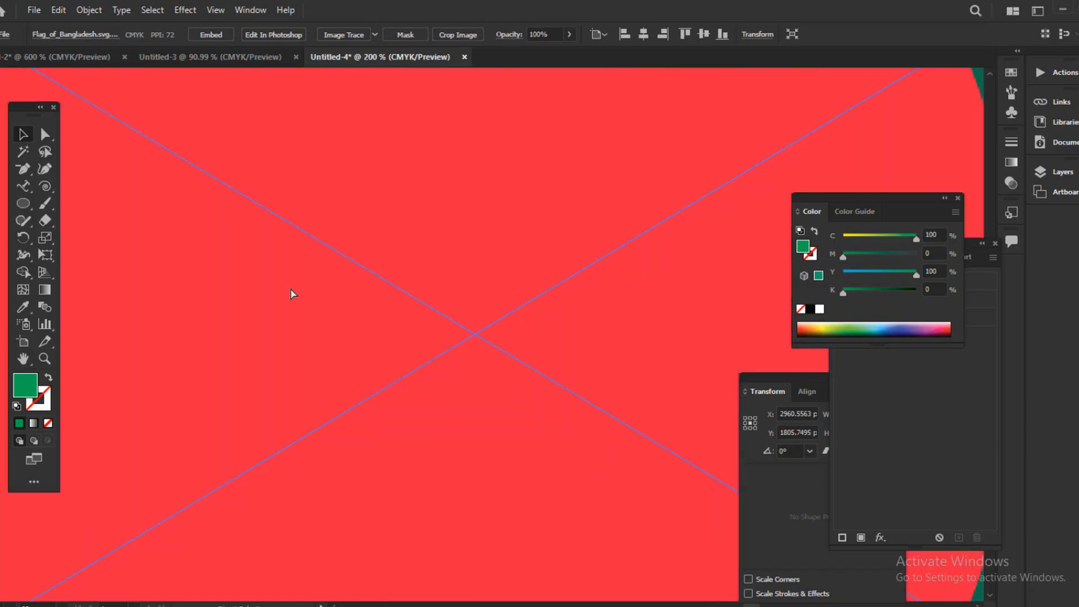
{"action": "left_click_drag", "start_coordinate": [231, 255], "coordinate": [553, 430]}
{"action": "left_click_drag", "start_coordinate": [219, 208], "coordinate": [588, 465]}
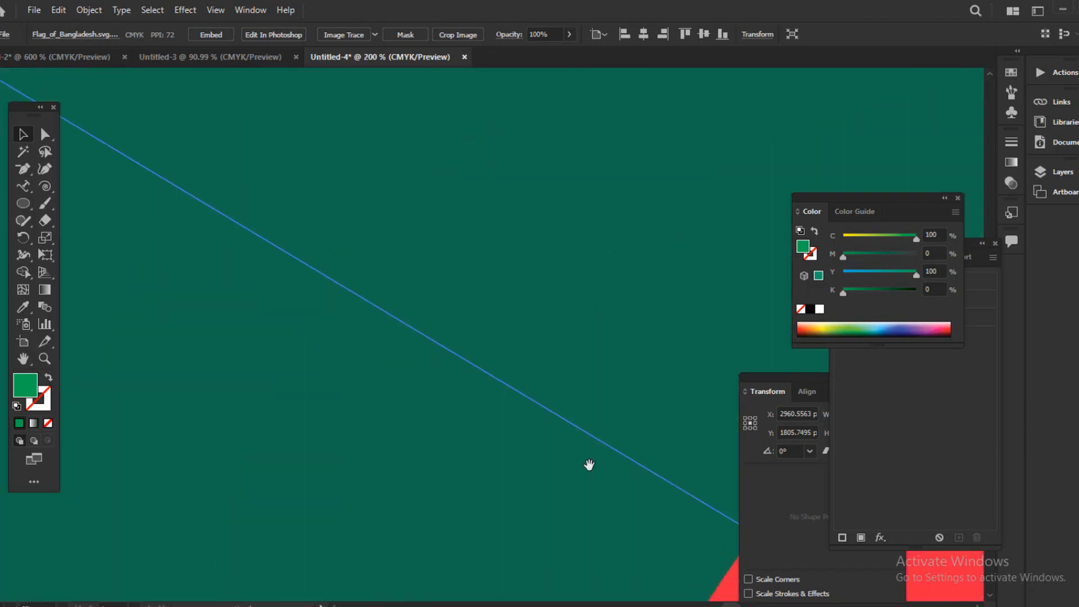
{"action": "left_click_drag", "start_coordinate": [264, 275], "coordinate": [626, 470]}
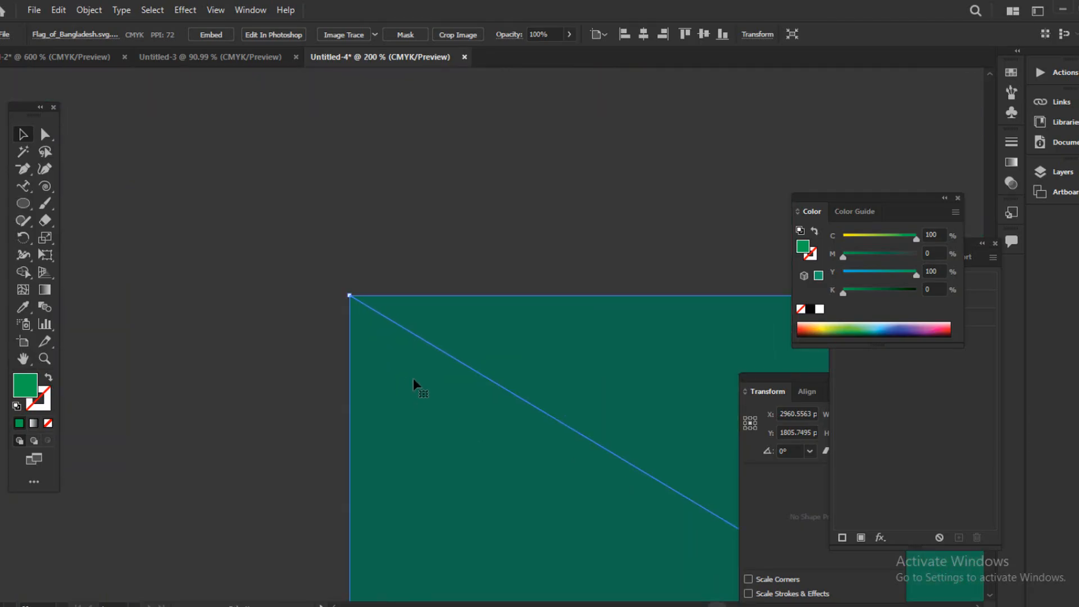
Delete the placed Bangladesh flag image, then switch to the web browser and open the Britannica Flag of the United States of America image result.
{"action": "key", "text": "Delete"}
{"action": "left_click", "coordinate": [787, 606]}
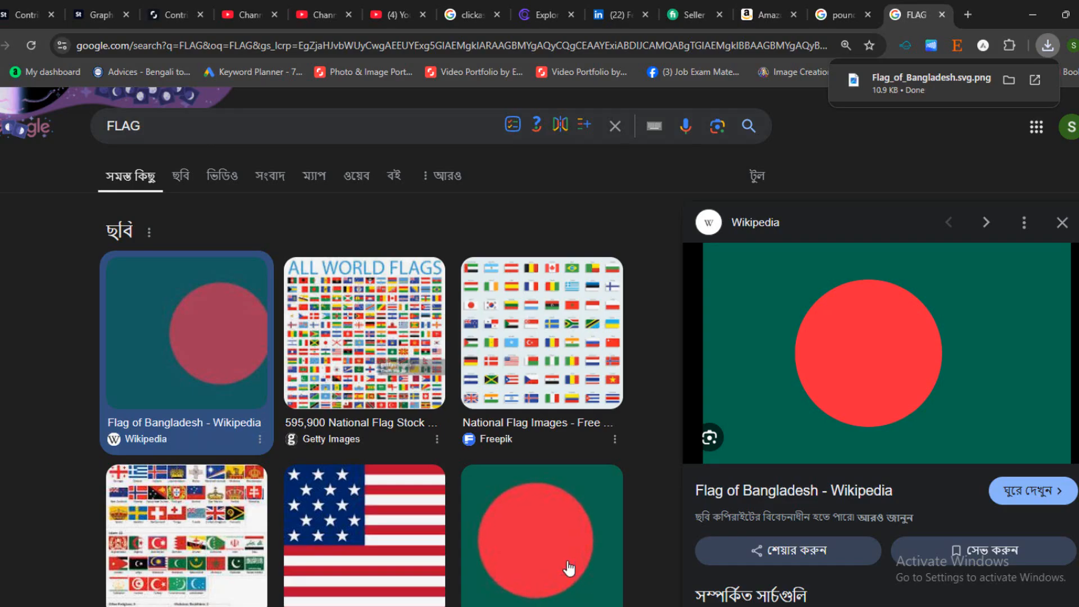
{"action": "scroll", "coordinate": [330, 513], "scroll_direction": "down", "scroll_amount": 5}
{"action": "left_click", "coordinate": [342, 295]}
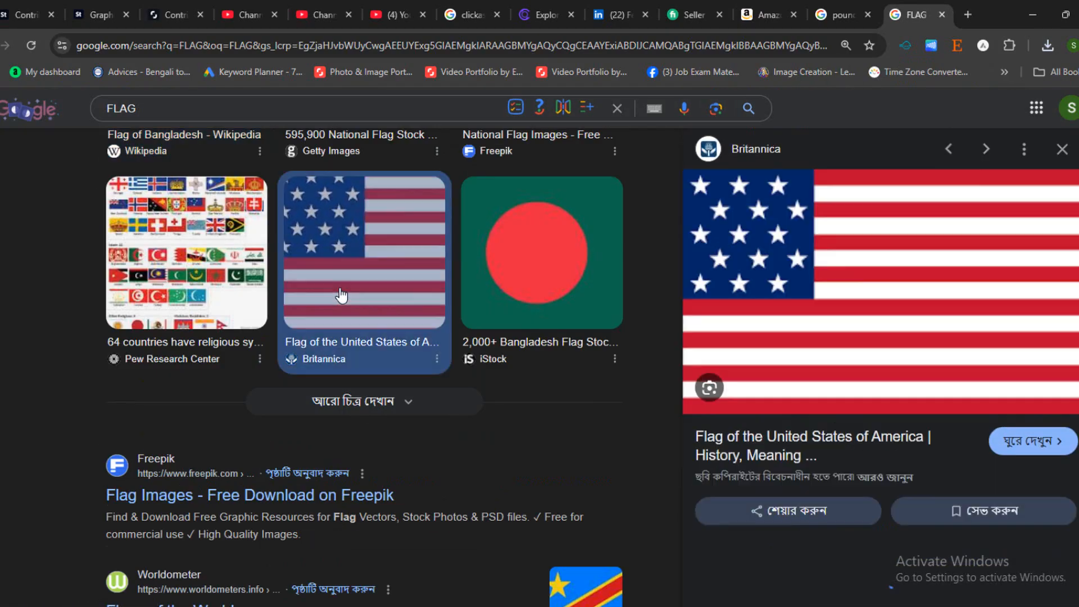
Save the Britannica US flag image and place the downloaded file in Illustrator's Untitled-4 document.
{"action": "right_click", "coordinate": [831, 264]}
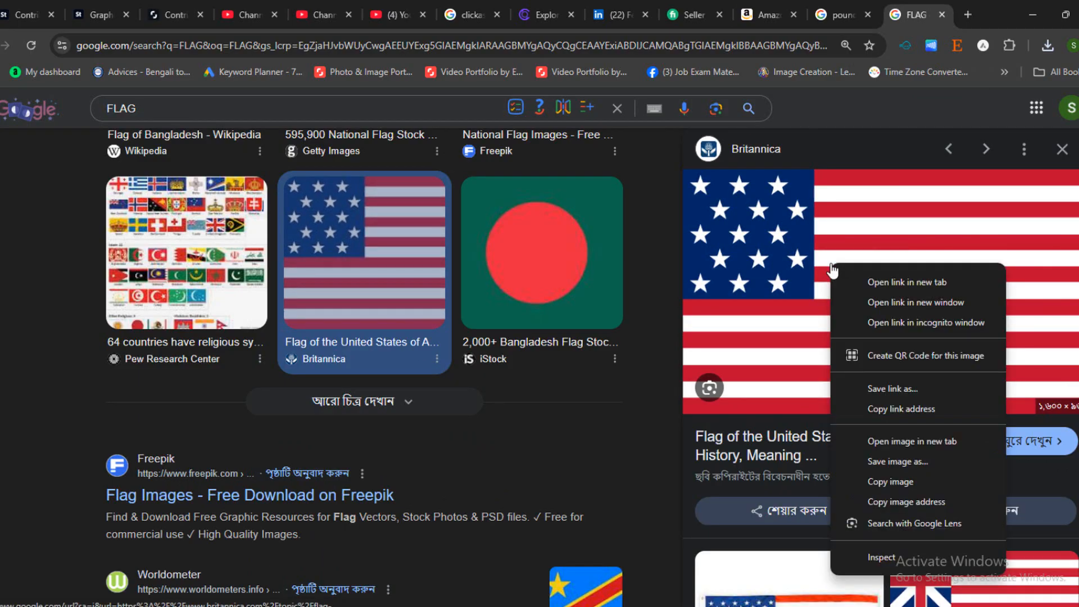
{"action": "left_click", "coordinate": [882, 462]}
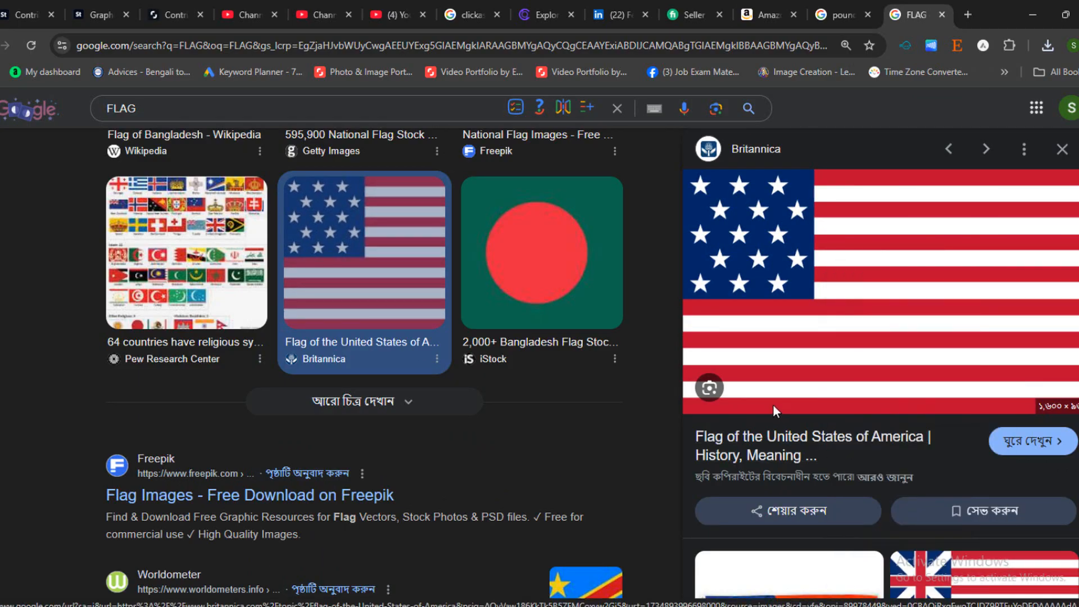
{"action": "left_click", "coordinate": [470, 482]}
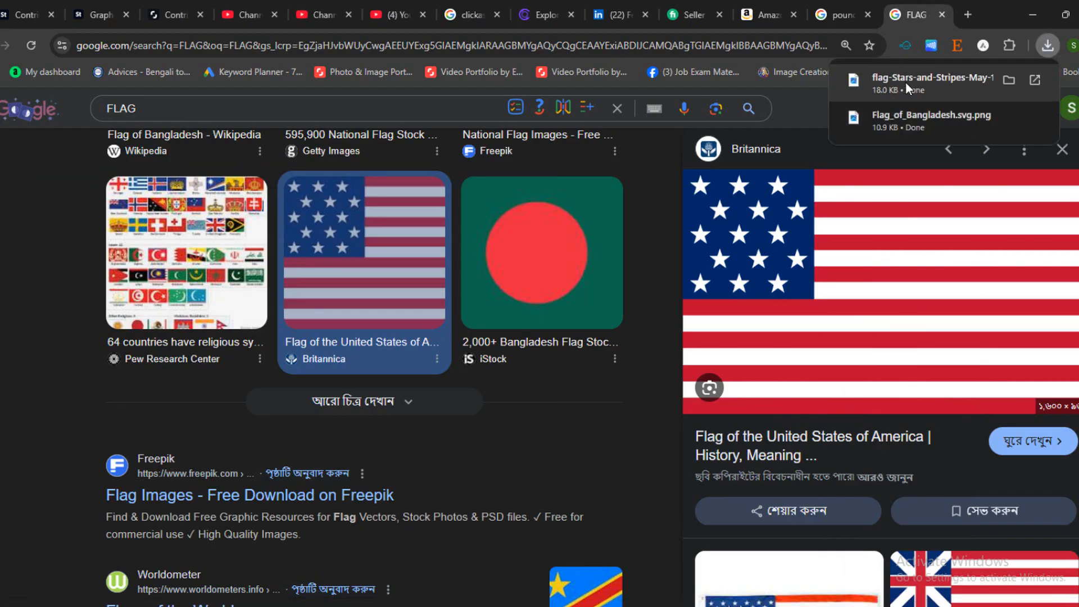
{"action": "left_click_drag", "start_coordinate": [906, 82], "coordinate": [615, 378]}
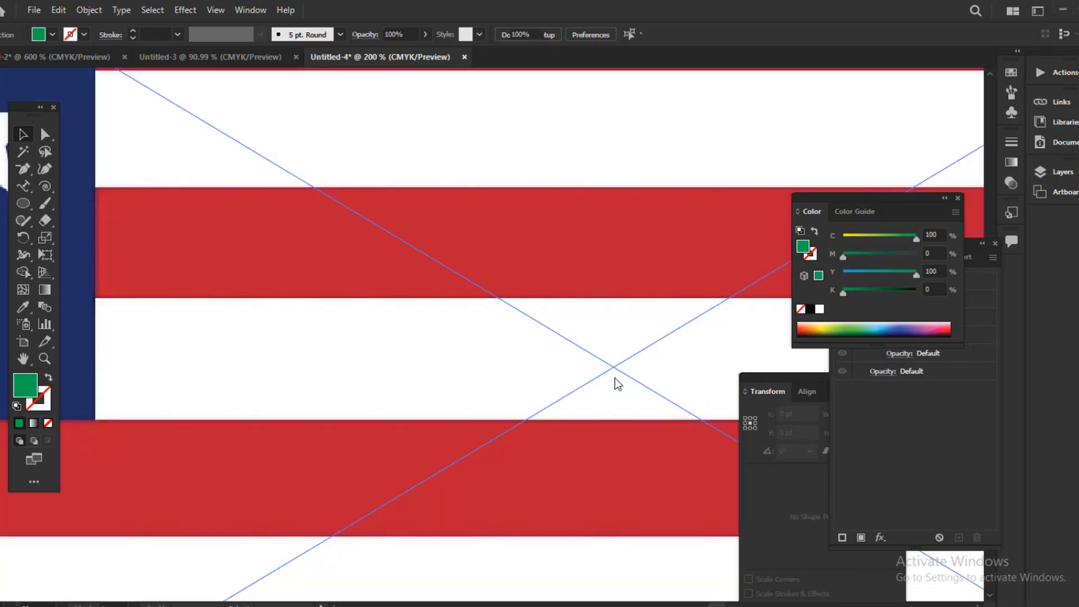
Examine the edges of the white stars in the placed US flag image at up to 1200% magnification.
{"action": "left_click_drag", "start_coordinate": [342, 357], "coordinate": [343, 309]}
{"action": "key", "text": "p"}
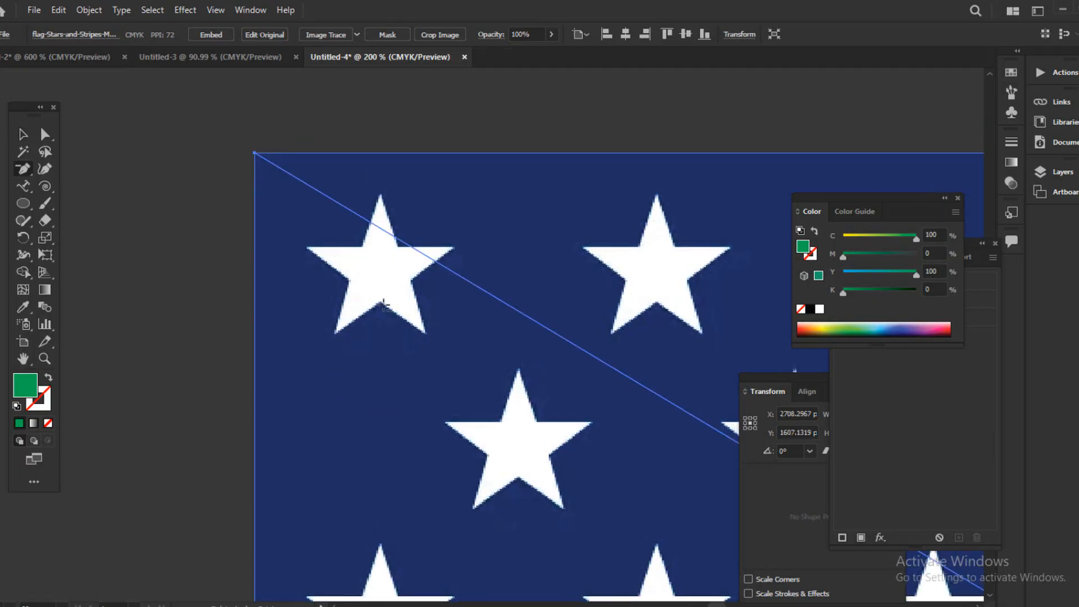
{"action": "key", "text": "ctrl+="}
{"action": "left_click", "coordinate": [393, 332]}
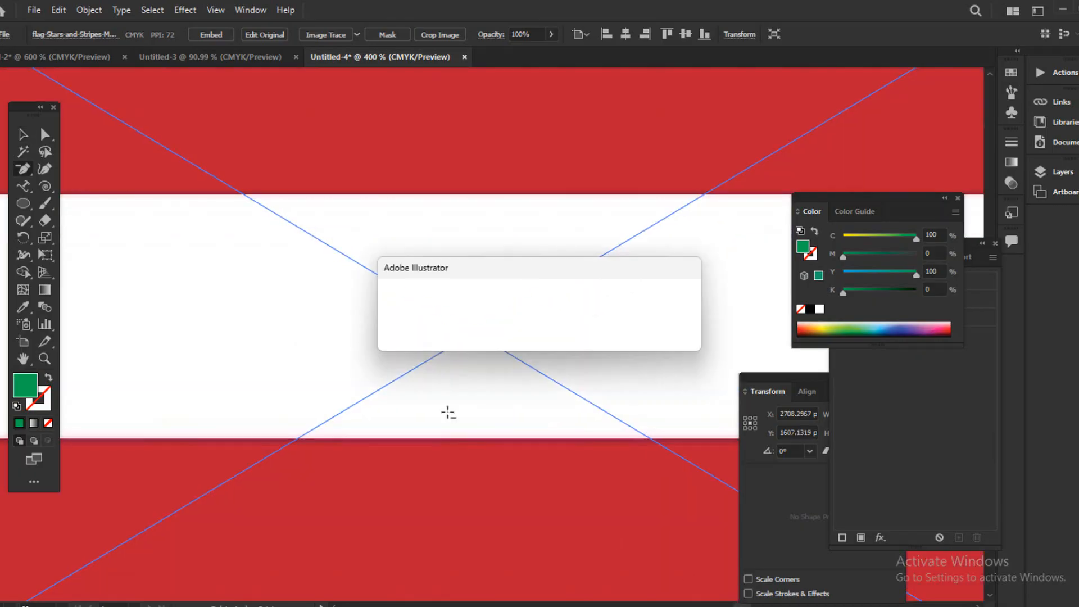
{"action": "left_click", "coordinate": [687, 336]}
{"action": "left_click_drag", "start_coordinate": [448, 318], "coordinate": [439, 346]}
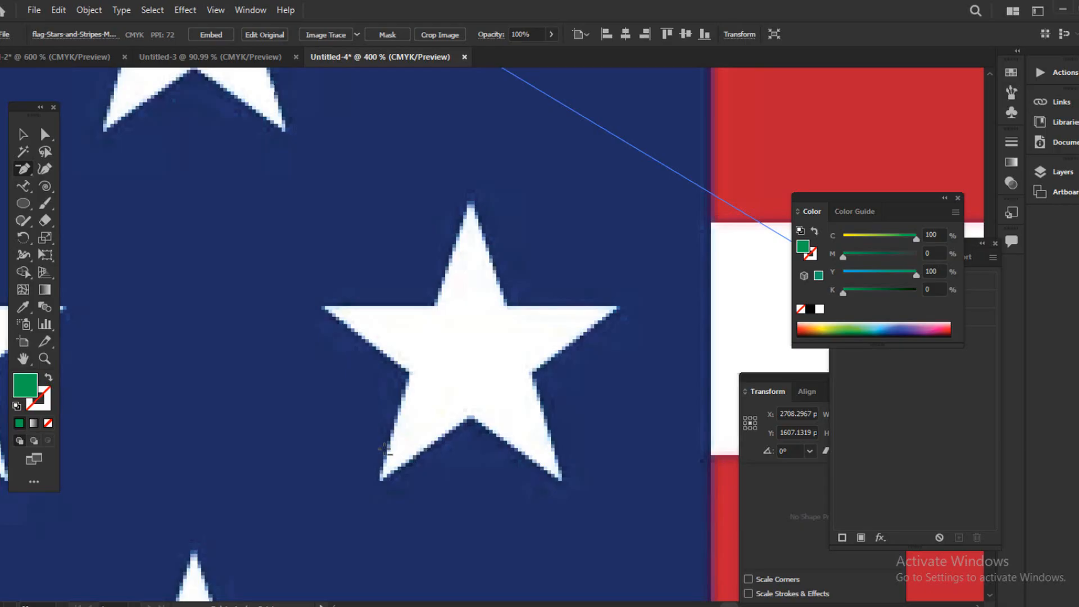
{"action": "key", "text": "ctrl+="}
{"action": "key", "text": "ctrl+="}
{"action": "key", "text": "ctrl+="}
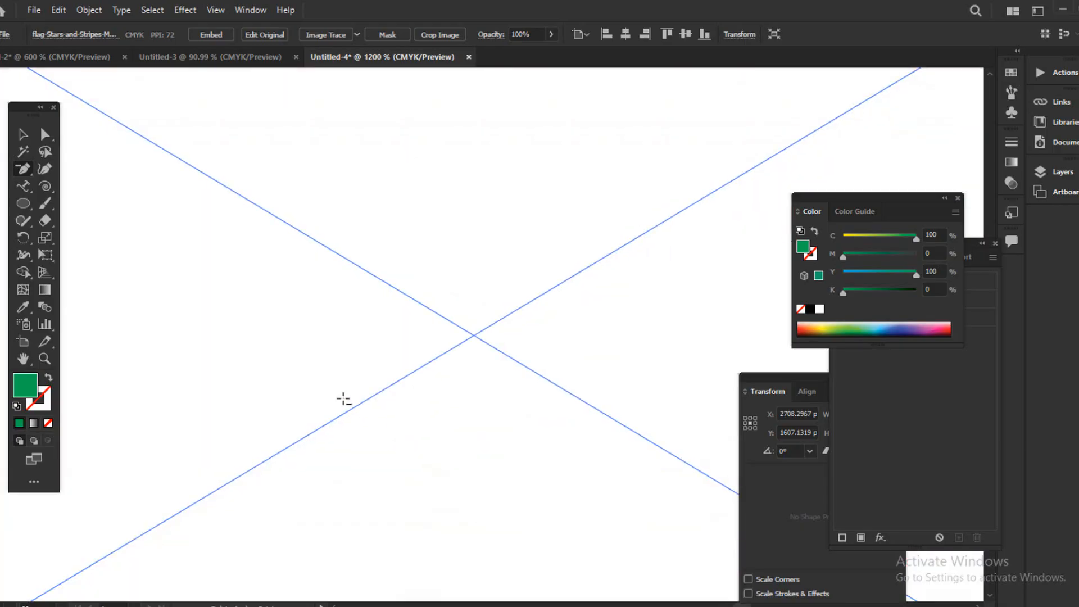
{"action": "left_click_drag", "start_coordinate": [324, 374], "coordinate": [626, 477]}
{"action": "left_click_drag", "start_coordinate": [180, 146], "coordinate": [725, 416]}
{"action": "left_click_drag", "start_coordinate": [363, 299], "coordinate": [734, 410]}
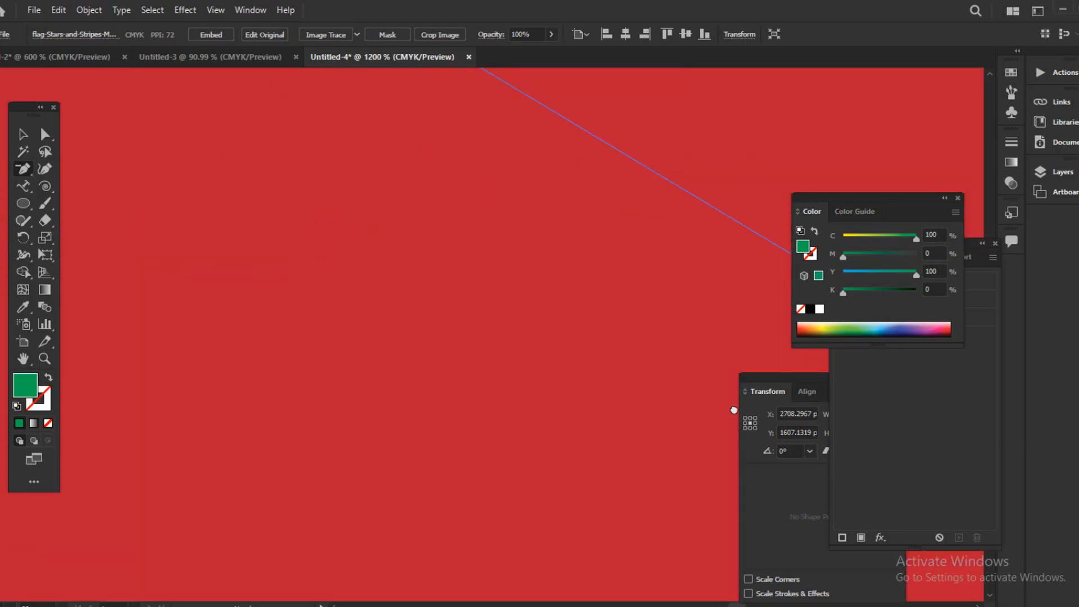
{"action": "left_click_drag", "start_coordinate": [377, 325], "coordinate": [812, 551]}
{"action": "left_click_drag", "start_coordinate": [349, 314], "coordinate": [718, 538]}
{"action": "left_click_drag", "start_coordinate": [382, 348], "coordinate": [888, 405]}
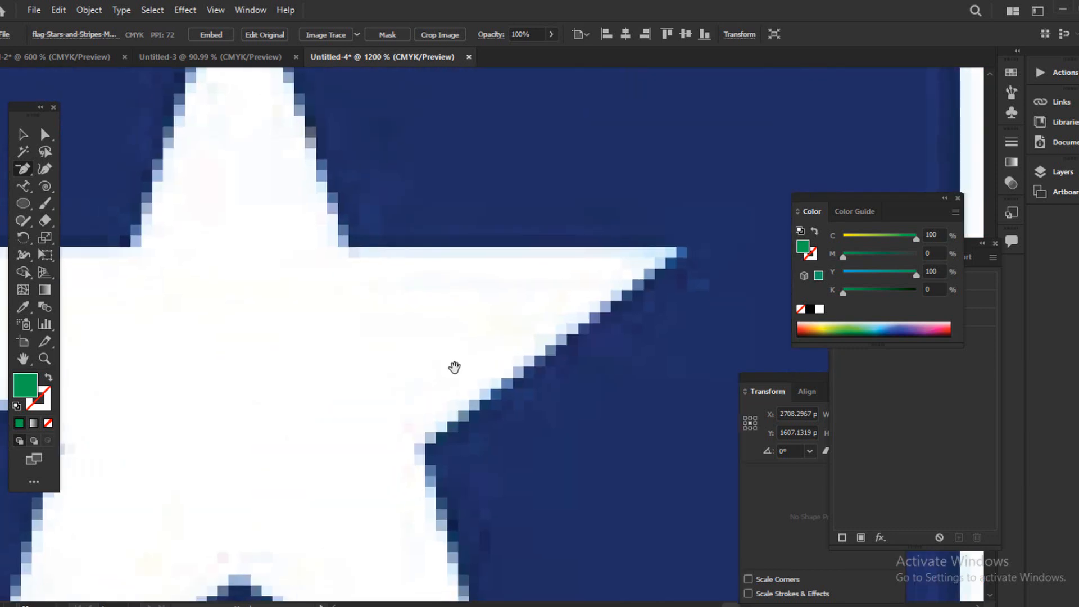
{"action": "left_click_drag", "start_coordinate": [454, 367], "coordinate": [637, 511]}
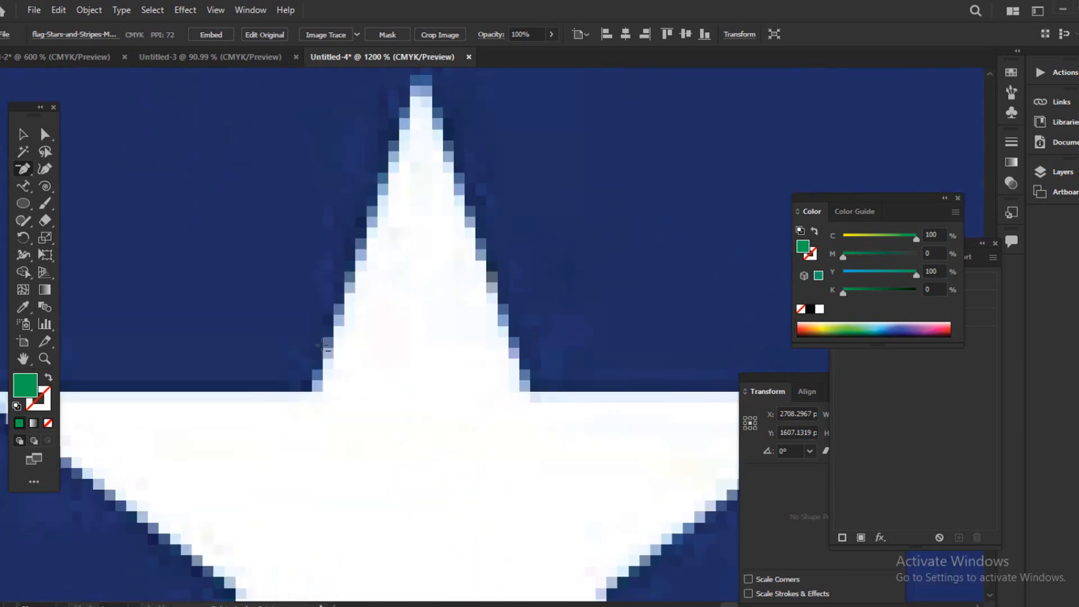
{"action": "scroll", "coordinate": [322, 374], "scroll_direction": "up", "scroll_amount": 2}
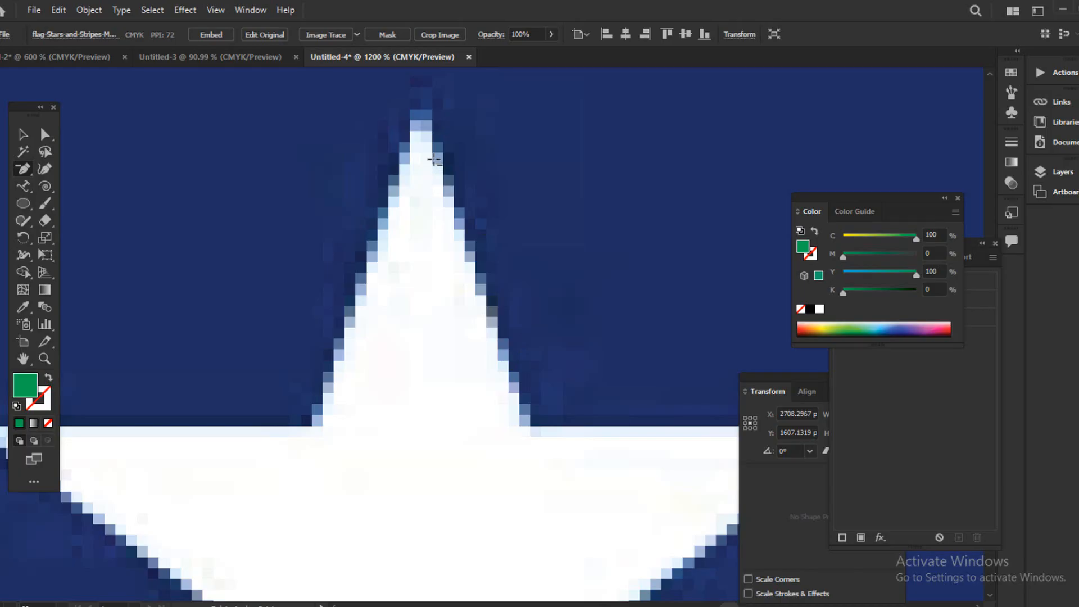
Check the Untitled-3 document, then return to Untitled-4 and delete the placed US flag image.
{"action": "key", "text": "ctrl+minus"}
{"action": "key", "text": "ctrl+minus"}
{"action": "key", "text": "ctrl+minus"}
{"action": "key", "text": "ctrl+minus"}
{"action": "key", "text": "ctrl+minus"}
{"action": "key", "text": "ctrl+minus"}
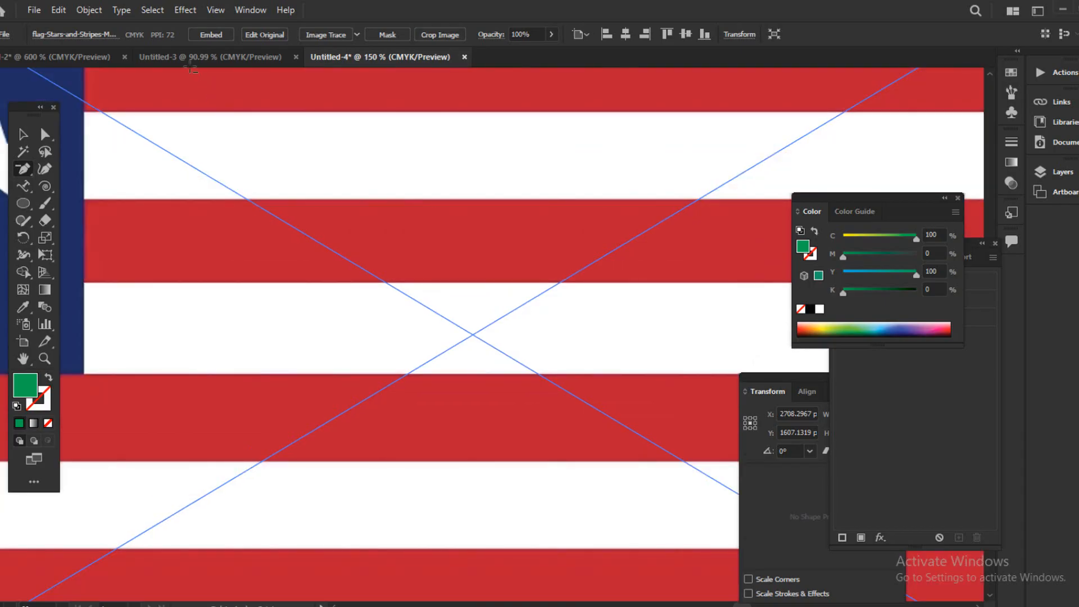
{"action": "left_click", "coordinate": [190, 63]}
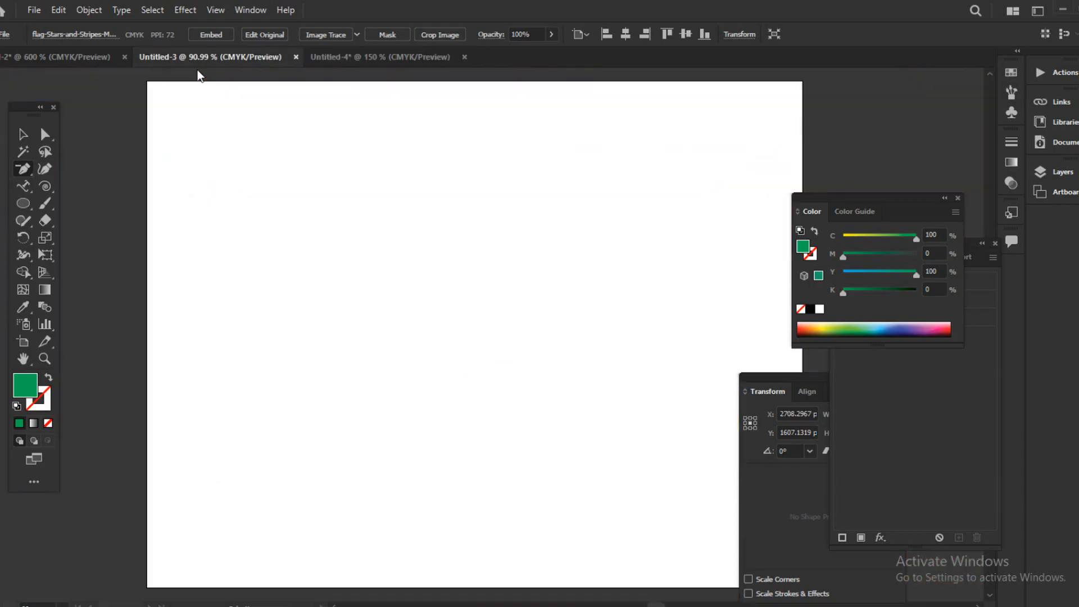
{"action": "left_click", "coordinate": [333, 64]}
{"action": "left_click", "coordinate": [24, 133]}
{"action": "key", "text": "Delete"}
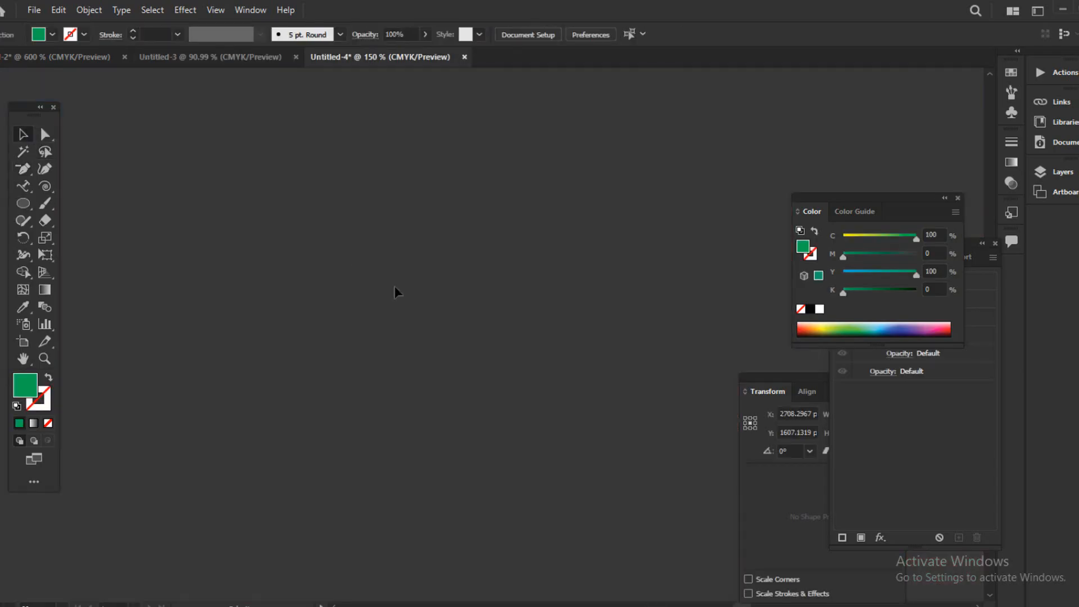
Look over the two round badges on the Untitled-4 artboard and select the one containing the flag.
{"action": "key", "text": "ctrl+minus"}
{"action": "key", "text": "ctrl+minus"}
{"action": "key", "text": "ctrl+minus"}
{"action": "key", "text": "ctrl+minus"}
{"action": "key", "text": "ctrl+minus"}
{"action": "key", "text": "ctrl+minus"}
{"action": "key", "text": "ctrl+minus"}
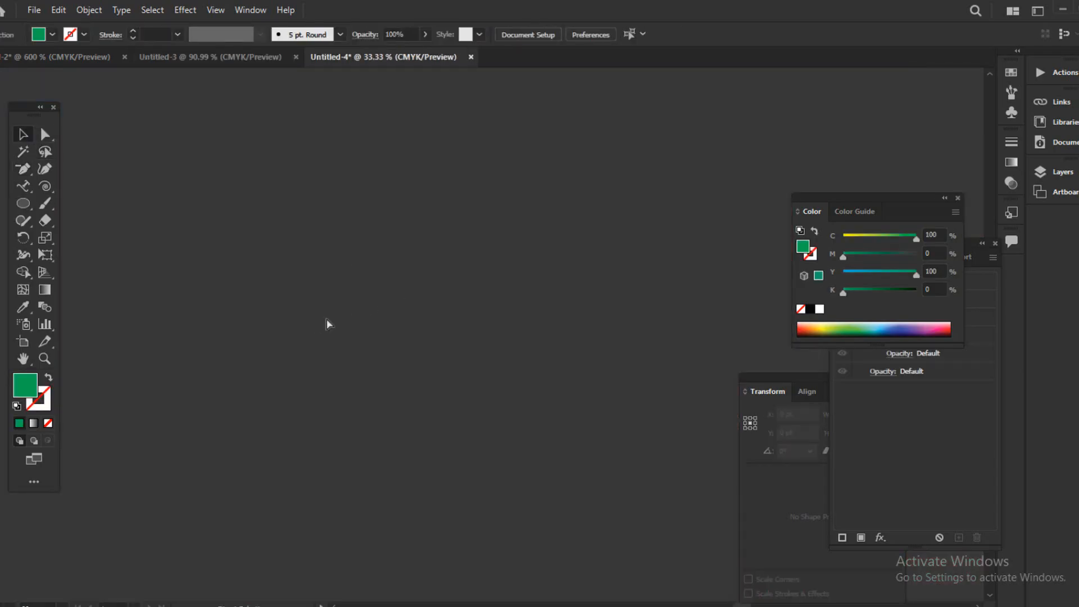
{"action": "left_click_drag", "start_coordinate": [404, 433], "coordinate": [416, 453]}
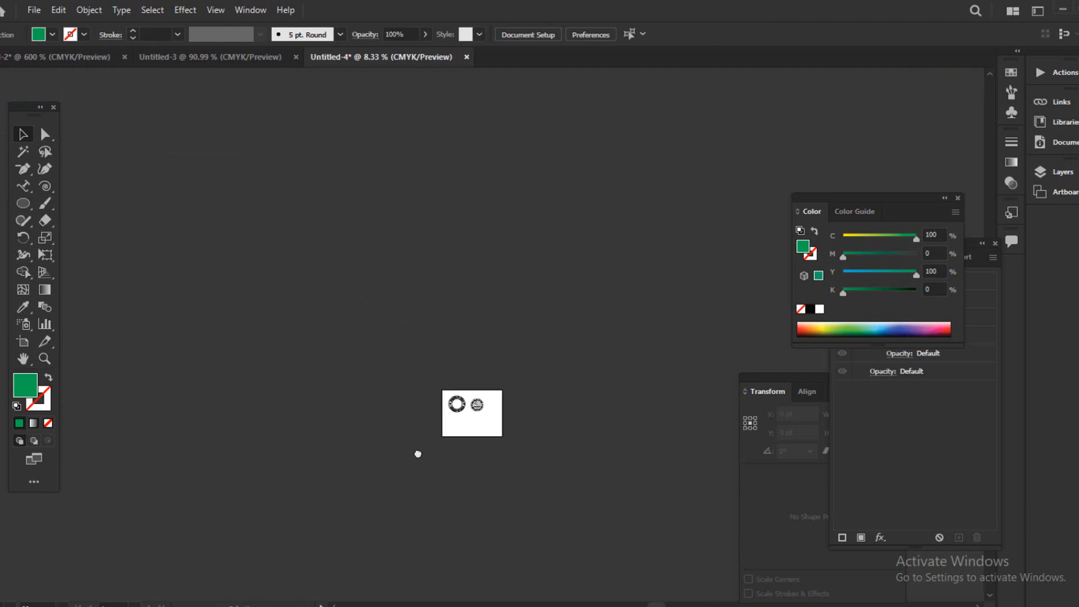
{"action": "key", "text": "ctrl+plus"}
{"action": "key", "text": "ctrl+plus"}
{"action": "key", "text": "ctrl+plus"}
{"action": "scroll", "coordinate": [419, 459], "scroll_direction": "down", "scroll_amount": 4}
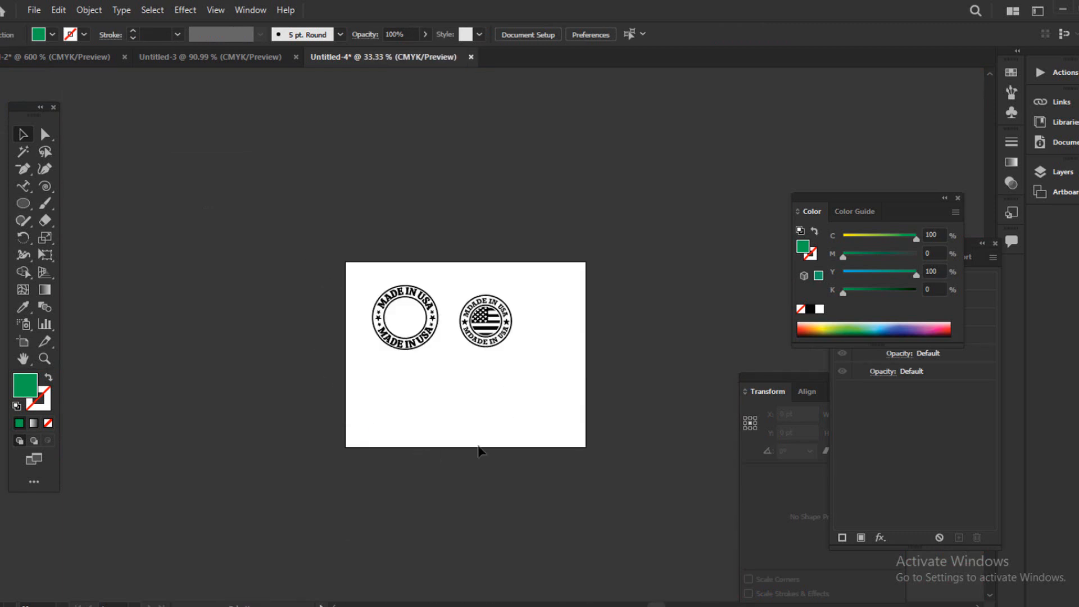
{"action": "key", "text": "ctrl+plus"}
{"action": "key", "text": "ctrl+plus"}
{"action": "key", "text": "ctrl+plus"}
{"action": "left_click_drag", "start_coordinate": [416, 191], "coordinate": [635, 487]}
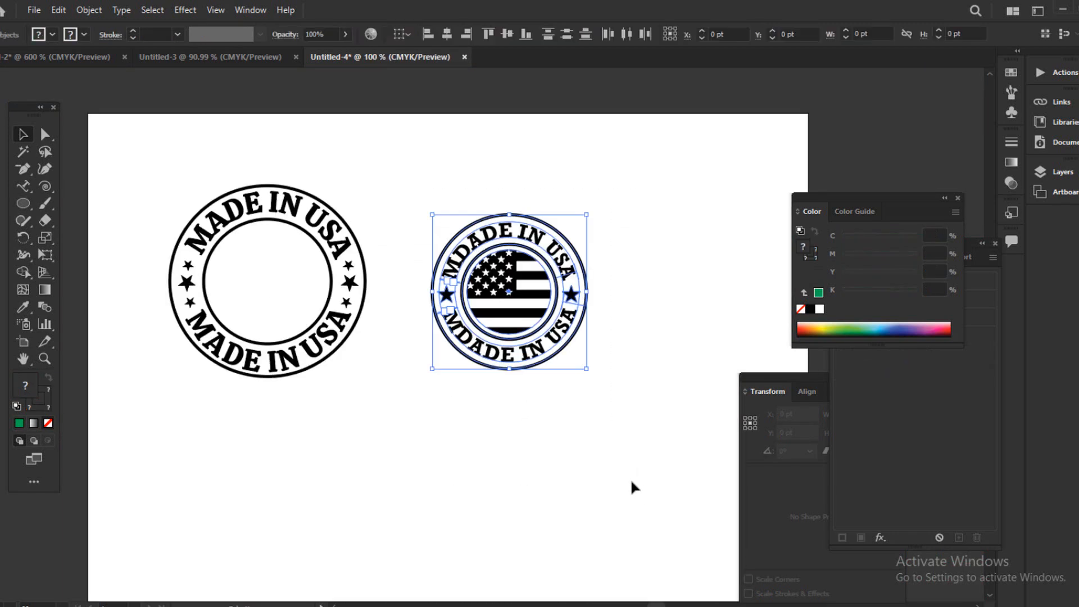
{"action": "left_click_drag", "start_coordinate": [616, 444], "coordinate": [529, 479]}
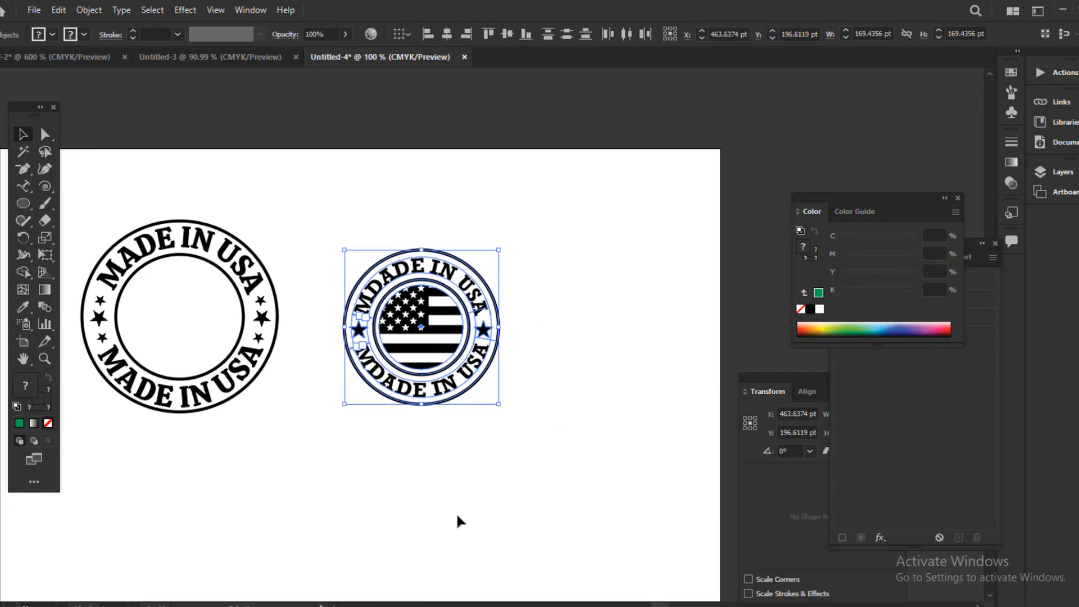
Examine the outlines of the white stars in the badge's flag at high magnification, then deselect the badge artwork.
{"action": "key", "text": "ctrl+plus"}
{"action": "key", "text": "ctrl+plus"}
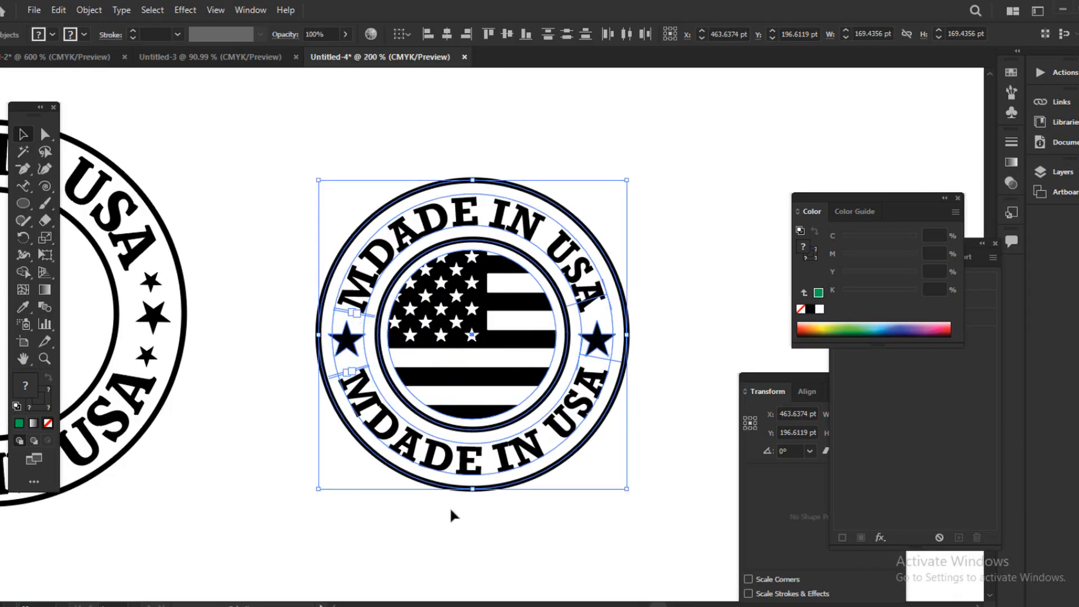
{"action": "key", "text": "ctrl+plus"}
{"action": "key", "text": "ctrl+plus"}
{"action": "key", "text": "ctrl+plus"}
{"action": "key", "text": "ctrl+plus"}
{"action": "key", "text": "ctrl+plus"}
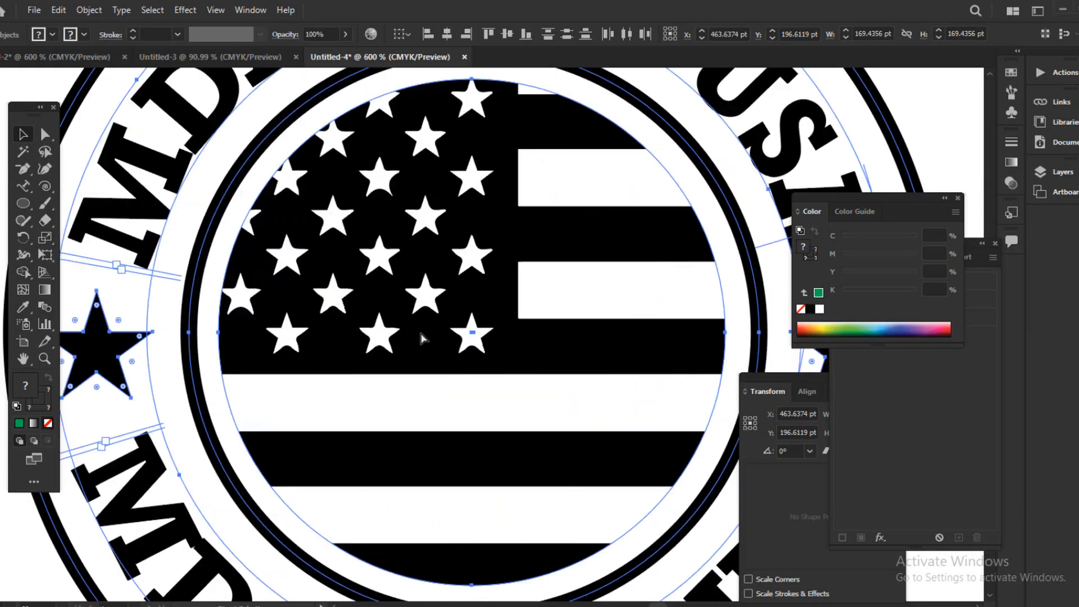
{"action": "scroll", "coordinate": [423, 339], "scroll_direction": "up", "scroll_amount": 6}
{"action": "scroll", "coordinate": [453, 294], "scroll_direction": "up", "scroll_amount": 5}
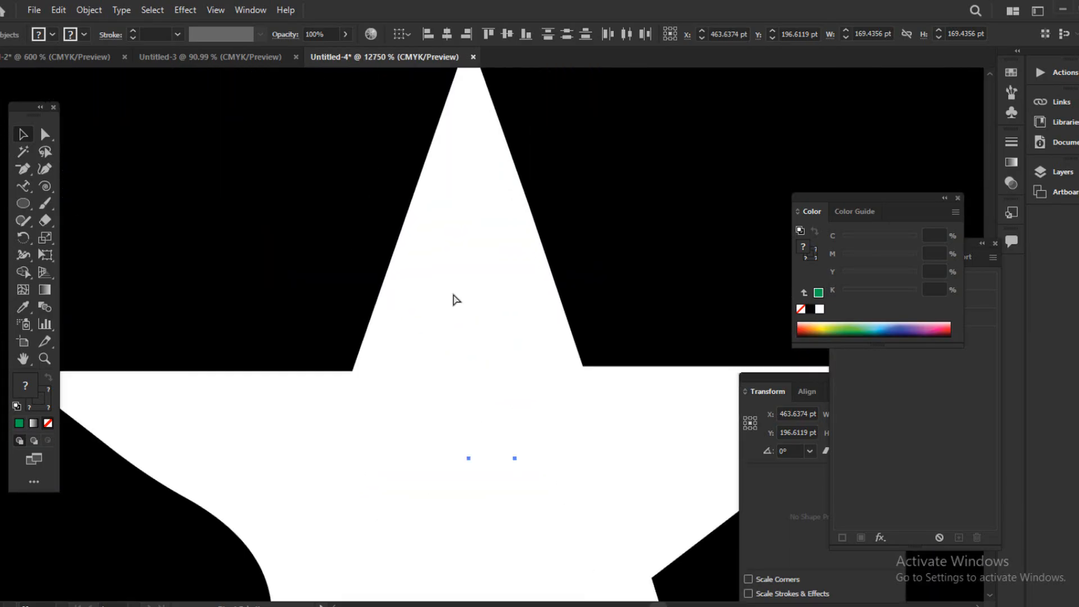
{"action": "scroll", "coordinate": [478, 338], "scroll_direction": "down", "scroll_amount": 5}
{"action": "scroll", "coordinate": [422, 340], "scroll_direction": "up", "scroll_amount": 1}
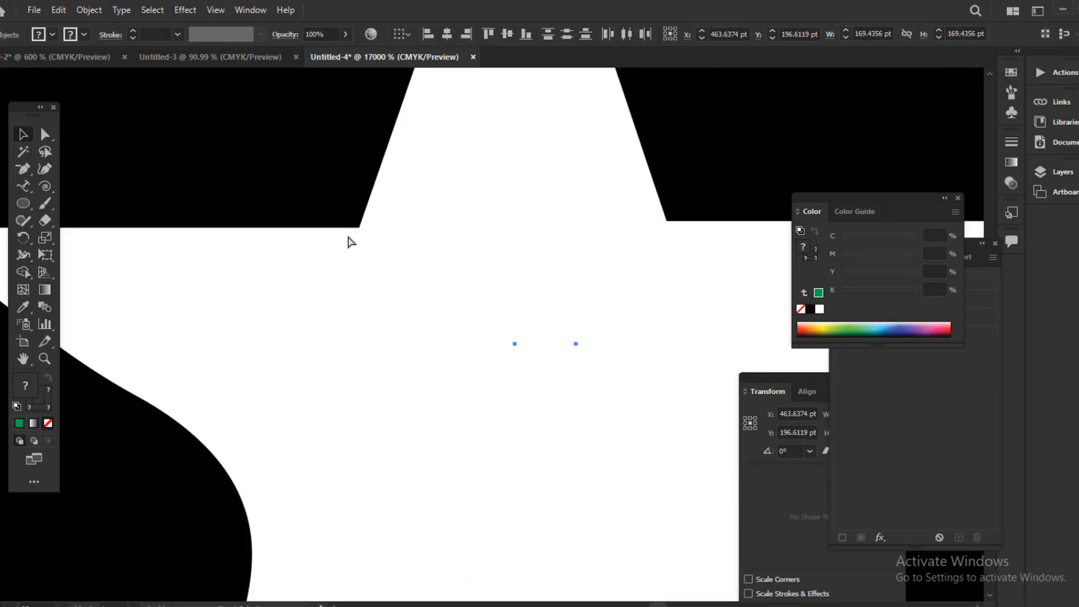
{"action": "scroll", "coordinate": [402, 292], "scroll_direction": "down", "scroll_amount": 6}
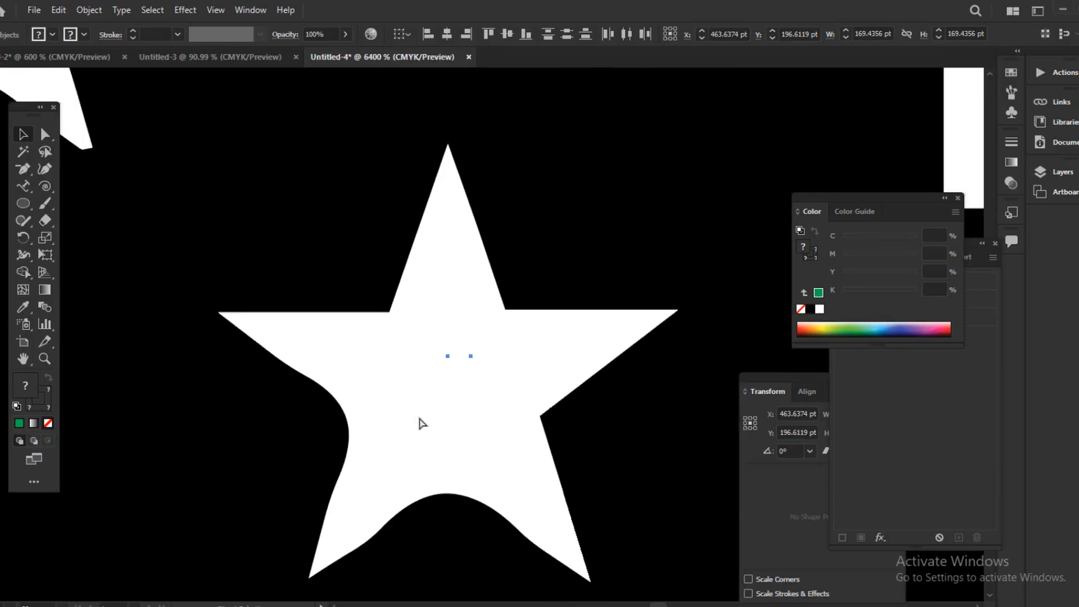
{"action": "scroll", "coordinate": [422, 402], "scroll_direction": "down", "scroll_amount": 7}
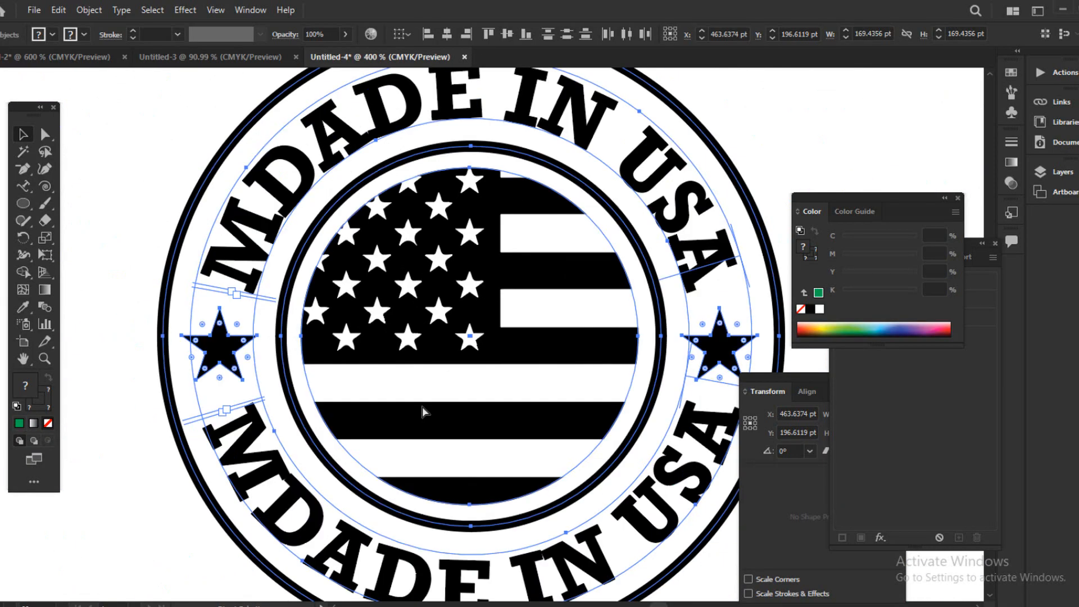
{"action": "left_click", "coordinate": [628, 482]}
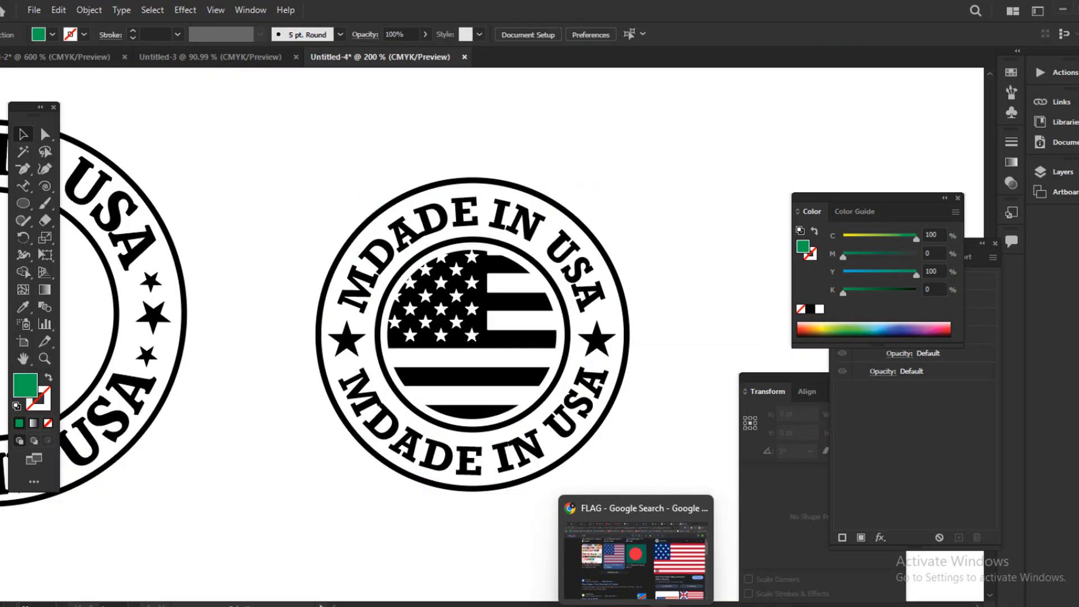
Bring the downloaded flag-Stars-and-Stripes-May-1-1795.webp from the web browser into Illustrator as a separate document.
{"action": "left_click", "coordinate": [641, 604]}
{"action": "left_click_drag", "start_coordinate": [949, 92], "coordinate": [514, 65]}
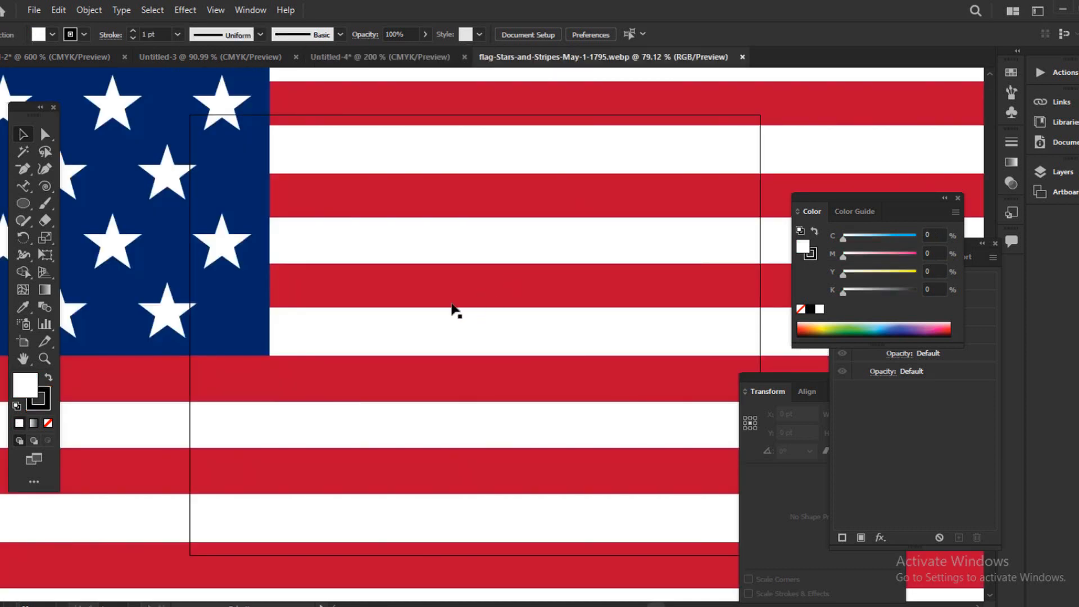
{"action": "key", "text": "ctrl+minus"}
{"action": "key", "text": "ctrl+minus"}
{"action": "key", "text": "ctrl+minus"}
{"action": "key", "text": "ctrl+minus"}
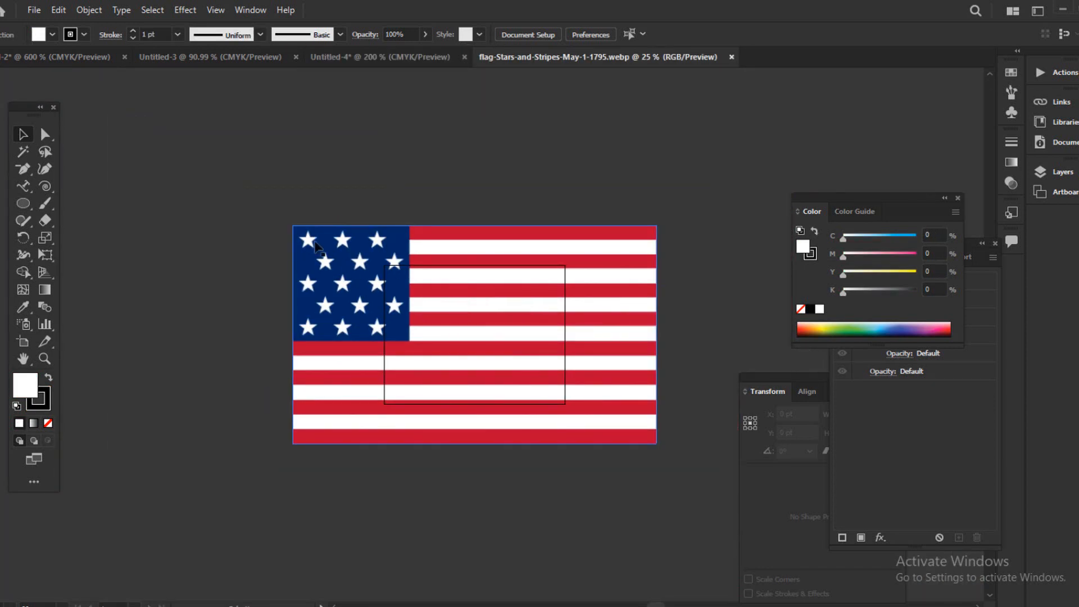
Scale the flag image down proportionally about its centre to about 638 × 383 pt so it fits inside the artboard.
{"action": "left_click", "coordinate": [304, 234]}
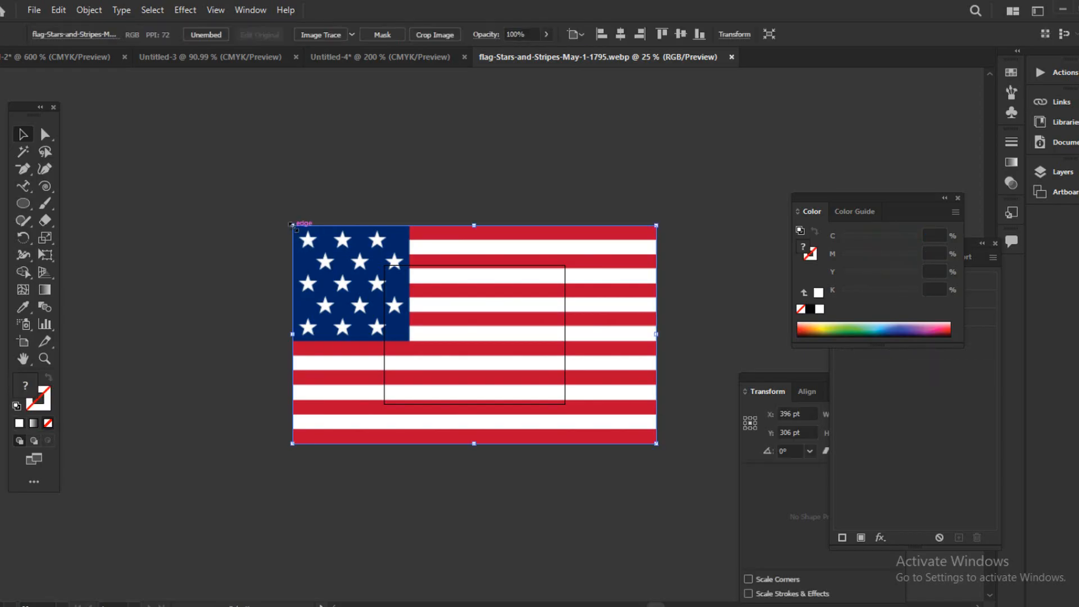
{"action": "left_click_drag", "start_coordinate": [294, 226], "coordinate": [402, 291]}
{"action": "scroll", "coordinate": [477, 398], "scroll_direction": "up", "scroll_amount": 1}
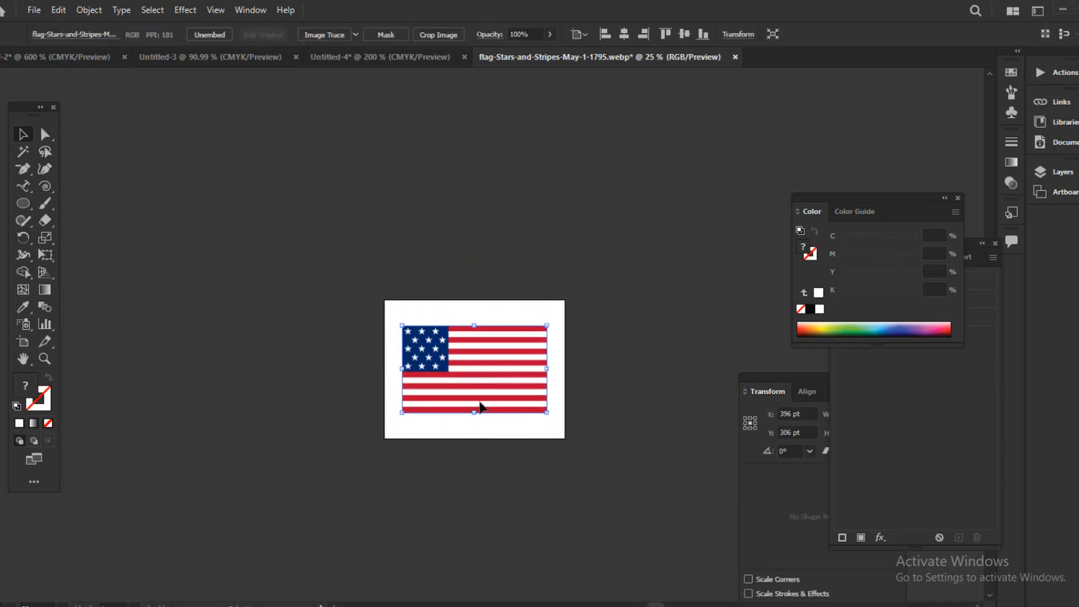
{"action": "key", "text": "ctrl+plus"}
{"action": "key", "text": "ctrl+plus"}
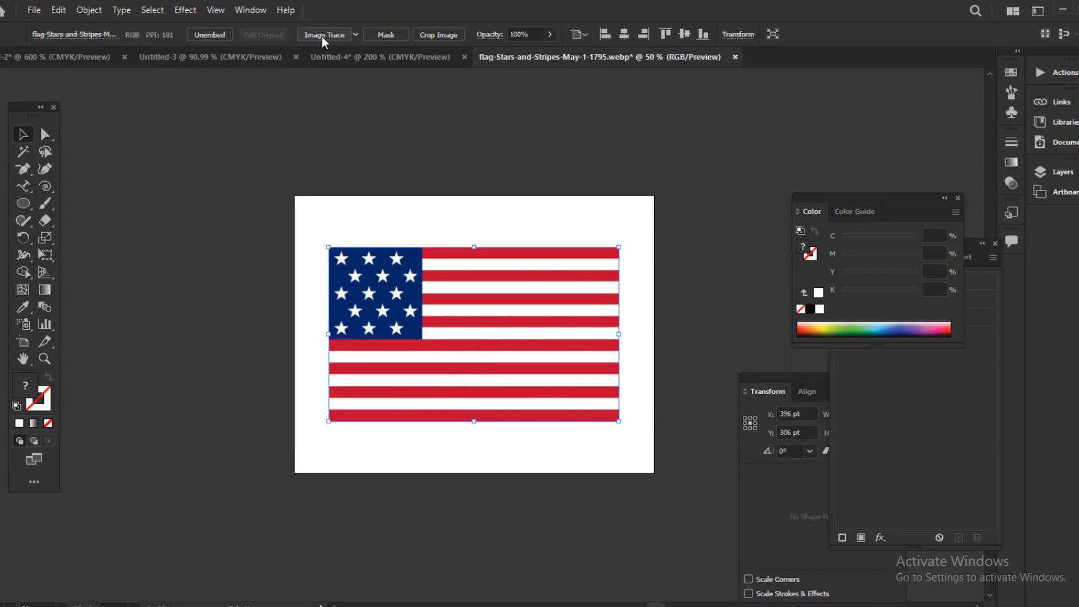
Try tracing the flag image with the [Default] Image Trace preset and inspect one star's outline up close.
{"action": "left_click", "coordinate": [355, 34]}
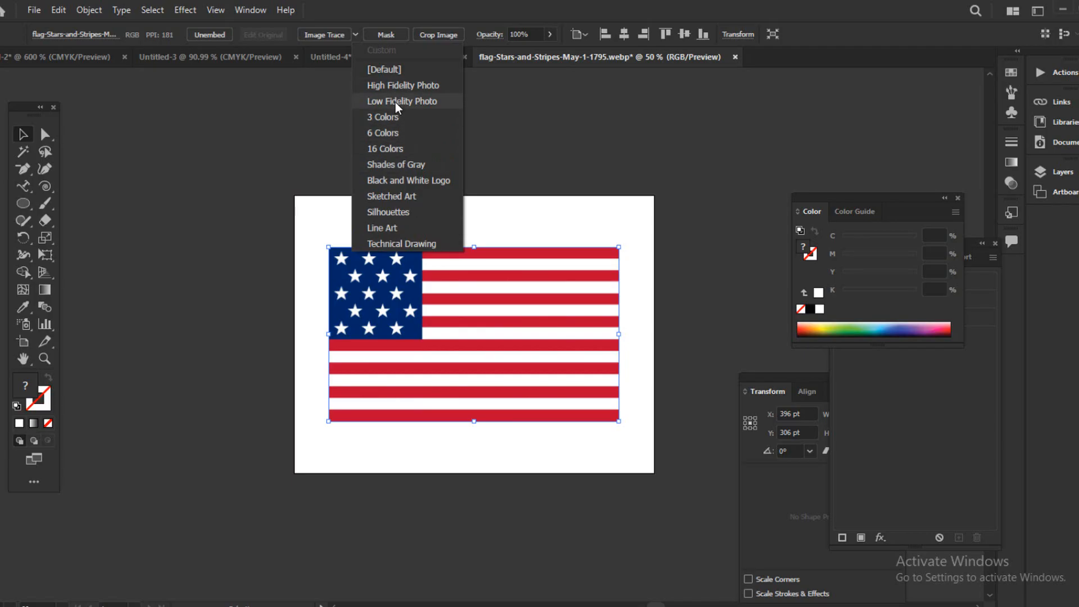
{"action": "left_click", "coordinate": [319, 74]}
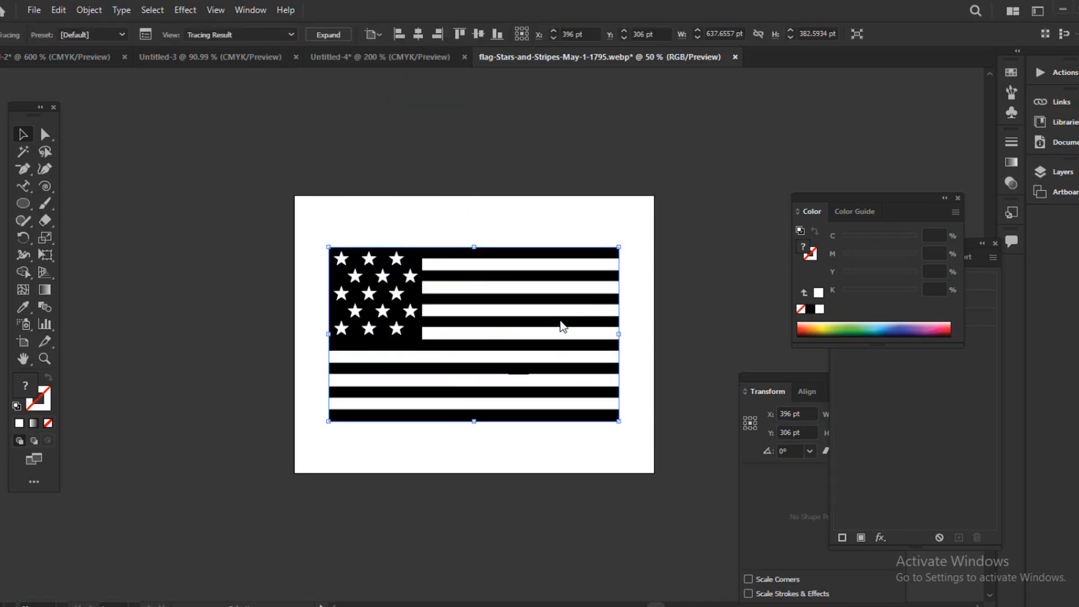
{"action": "left_click", "coordinate": [423, 181]}
{"action": "scroll", "coordinate": [409, 349], "scroll_direction": "down", "scroll_amount": 1}
{"action": "scroll", "coordinate": [408, 351], "scroll_direction": "up", "scroll_amount": 1}
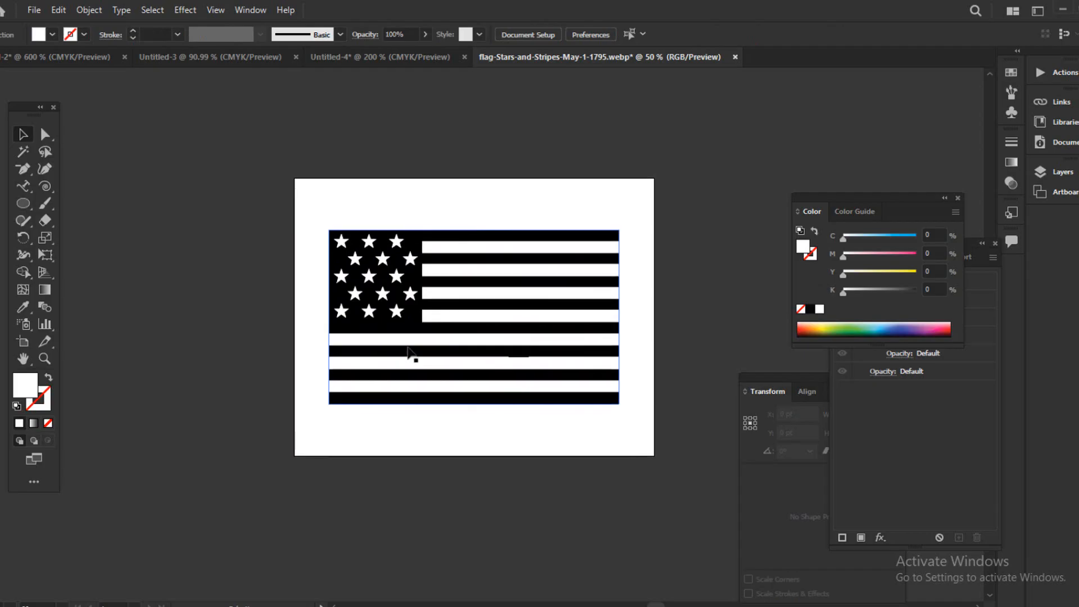
{"action": "scroll", "coordinate": [406, 331], "scroll_direction": "up", "scroll_amount": 3}
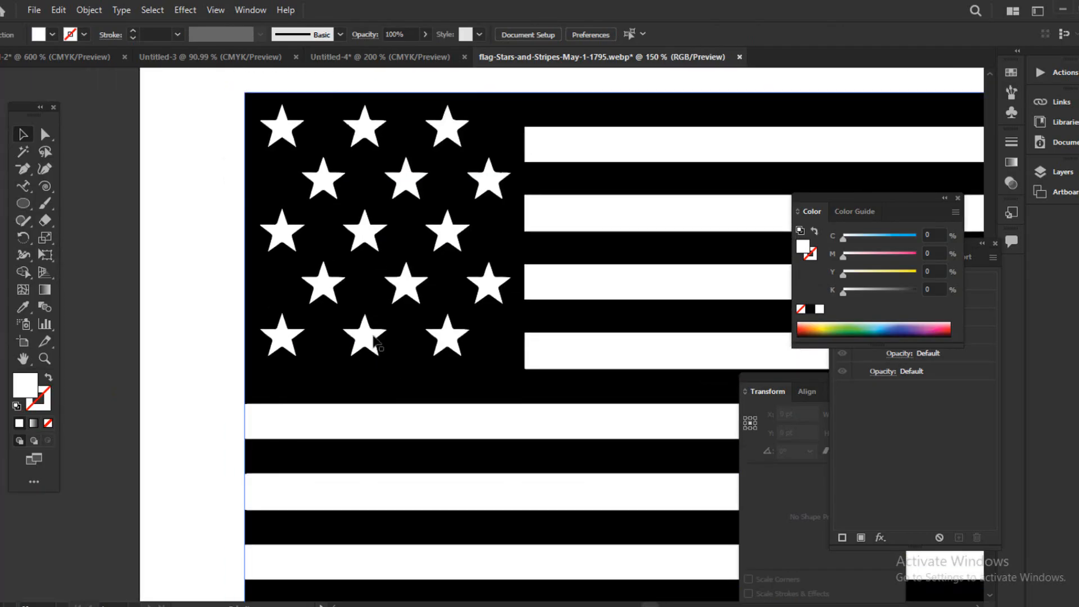
{"action": "scroll", "coordinate": [388, 276], "scroll_direction": "up", "scroll_amount": 6}
{"action": "mouse_move", "coordinate": [271, 292]}
{"action": "left_mouse_down"}
{"action": "mouse_move", "coordinate": [492, 410]}
{"action": "mouse_move", "coordinate": [427, 377]}
{"action": "left_mouse_up"}
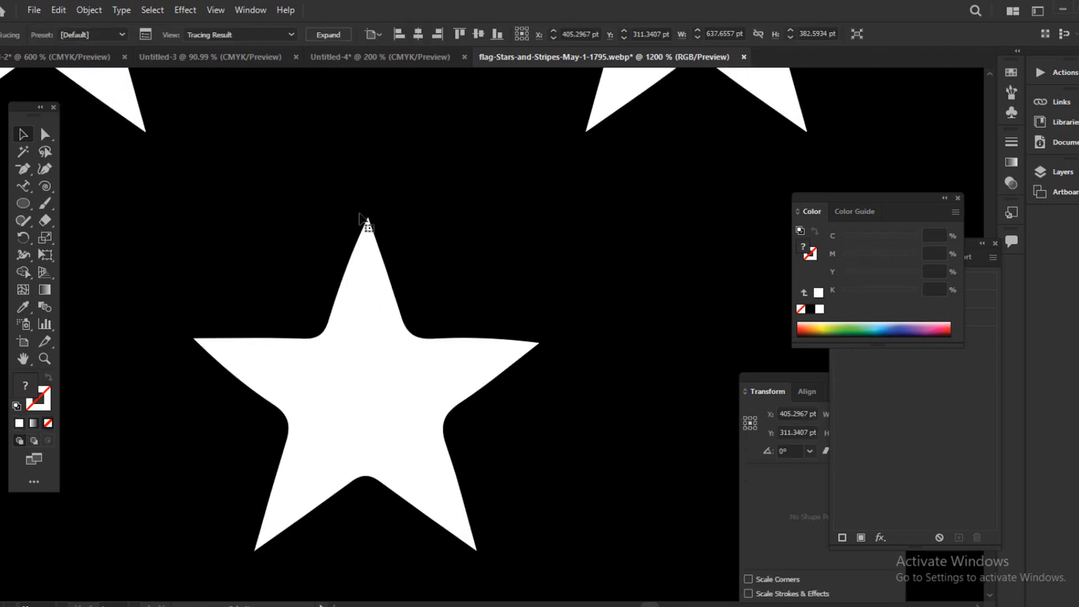
Undo the accidental moves of the flag and its black-and-white trace to restore the colour image.
{"action": "scroll", "coordinate": [409, 315], "scroll_direction": "down", "scroll_amount": 2}
{"action": "scroll", "coordinate": [412, 320], "scroll_direction": "down", "scroll_amount": 7}
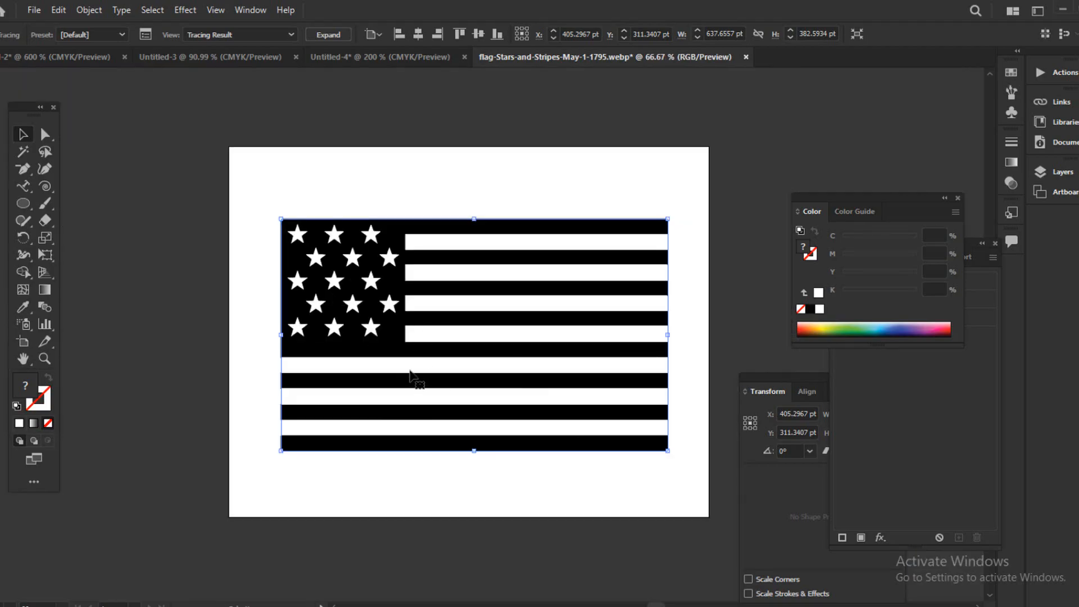
{"action": "left_click_drag", "start_coordinate": [304, 336], "coordinate": [298, 333]}
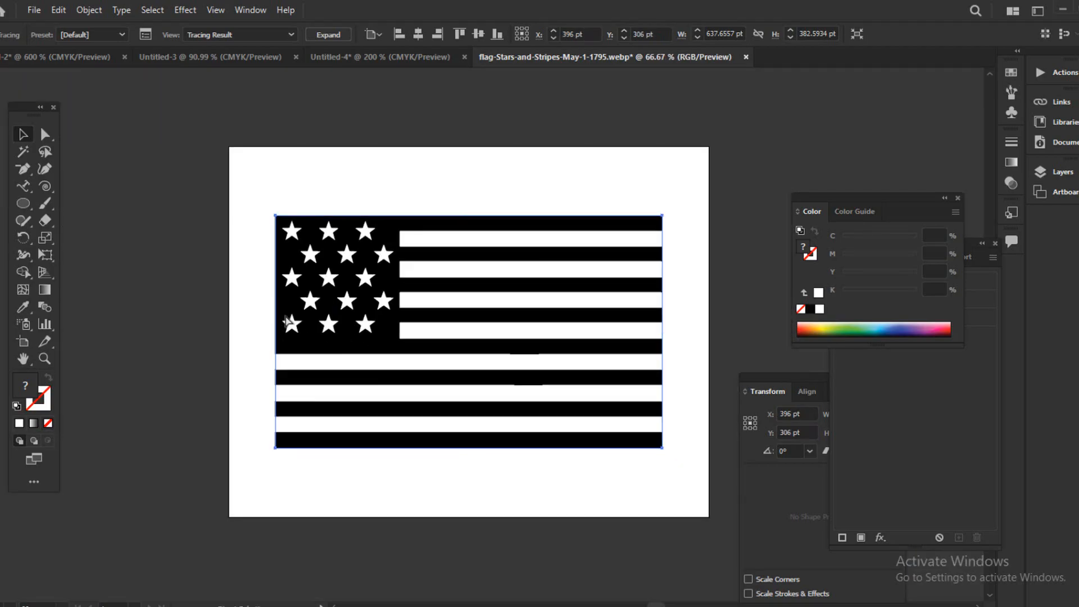
{"action": "key", "text": "ctrl+z"}
Trace the flag image with the Low Fidelity Photo preset, then deselect it.
{"action": "left_click", "coordinate": [354, 32]}
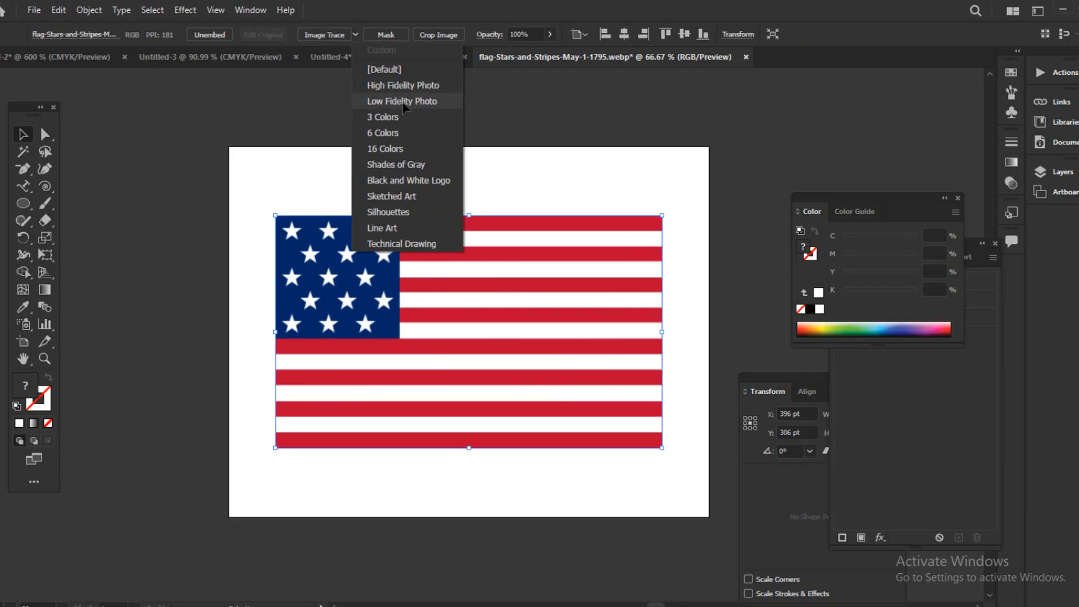
{"action": "left_click", "coordinate": [402, 101]}
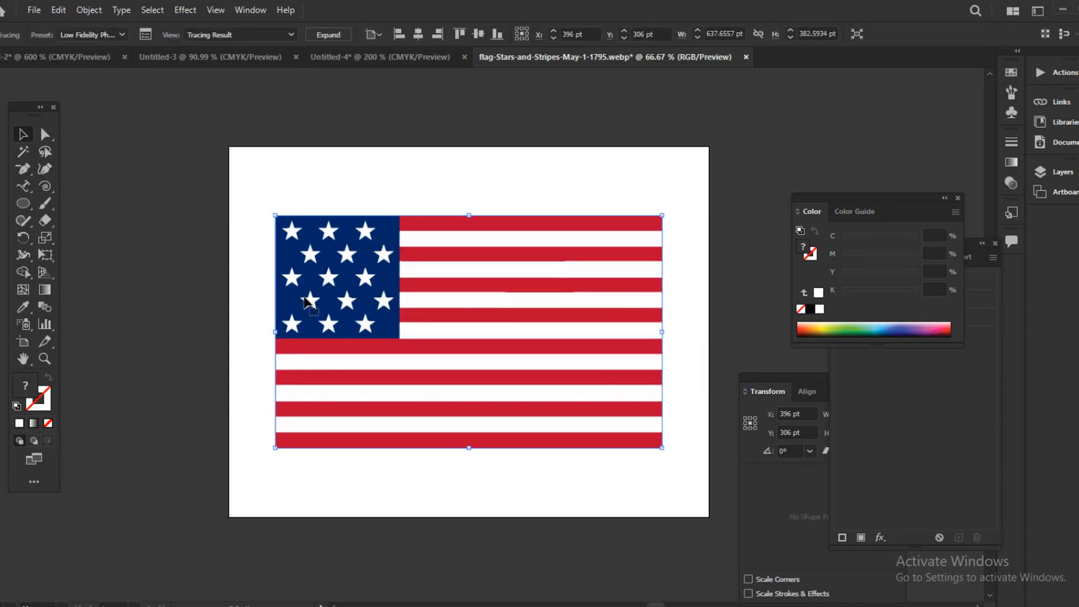
{"action": "left_click", "coordinate": [260, 276]}
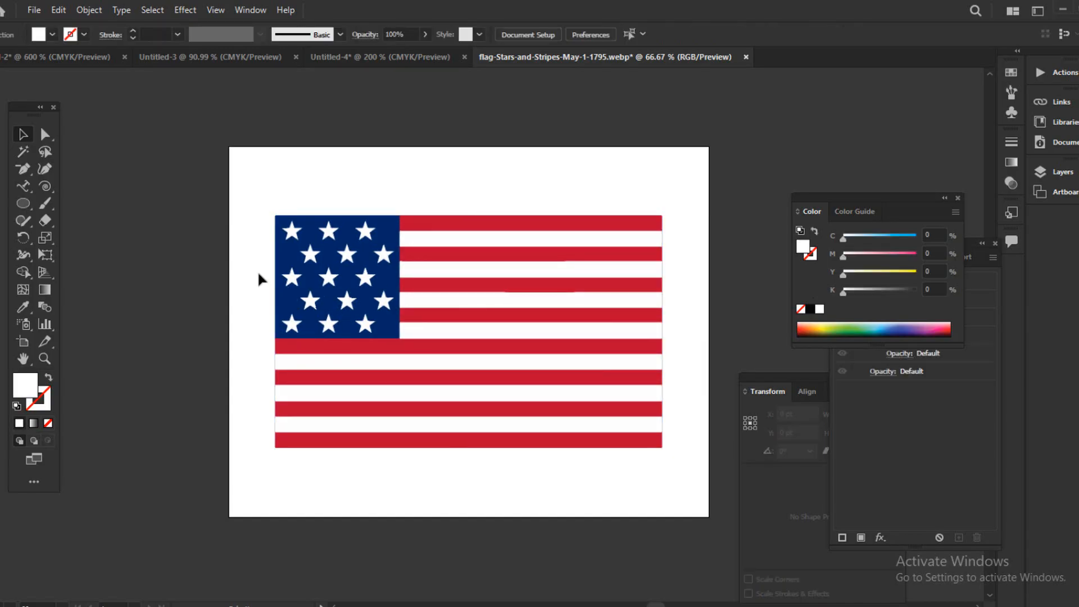
Examine the outlines of the traced flag's white stars at high magnification.
{"action": "key", "text": "p"}
{"action": "key", "text": "ctrl+plus"}
{"action": "key", "text": "ctrl+plus"}
{"action": "key", "text": "ctrl+plus"}
{"action": "key", "text": "ctrl+plus"}
{"action": "key", "text": "ctrl+plus"}
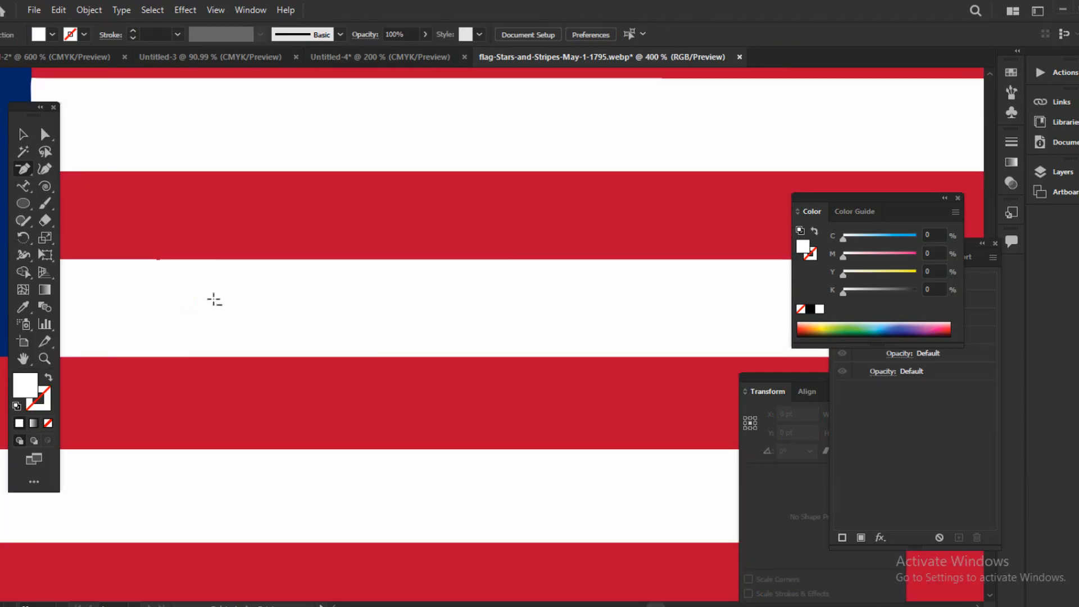
{"action": "left_click_drag", "start_coordinate": [214, 299], "coordinate": [690, 503]}
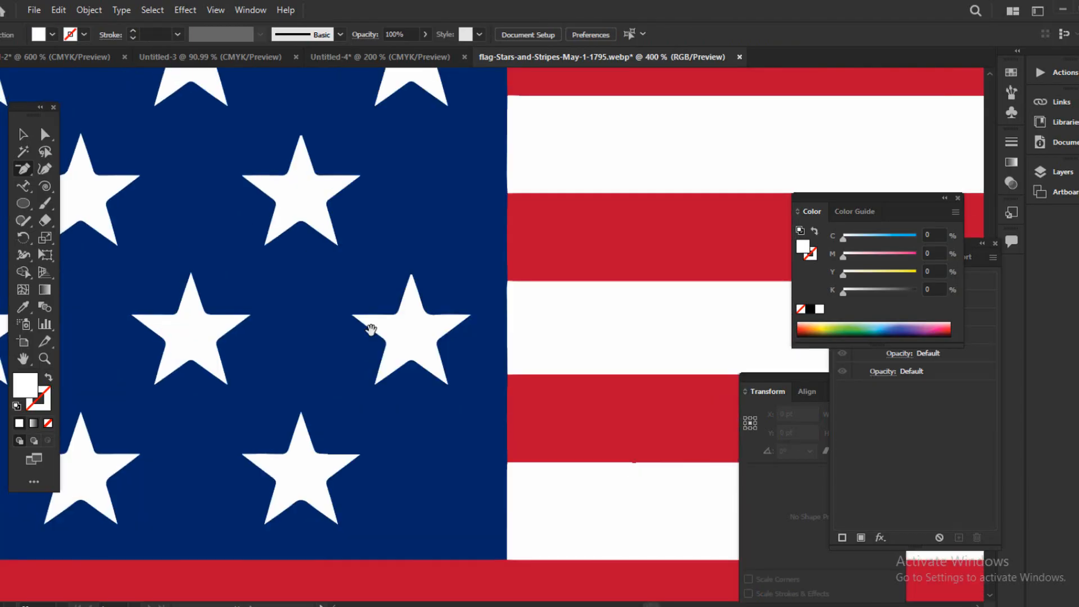
{"action": "left_click_drag", "start_coordinate": [371, 329], "coordinate": [501, 506]}
{"action": "key", "text": "ctrl+plus"}
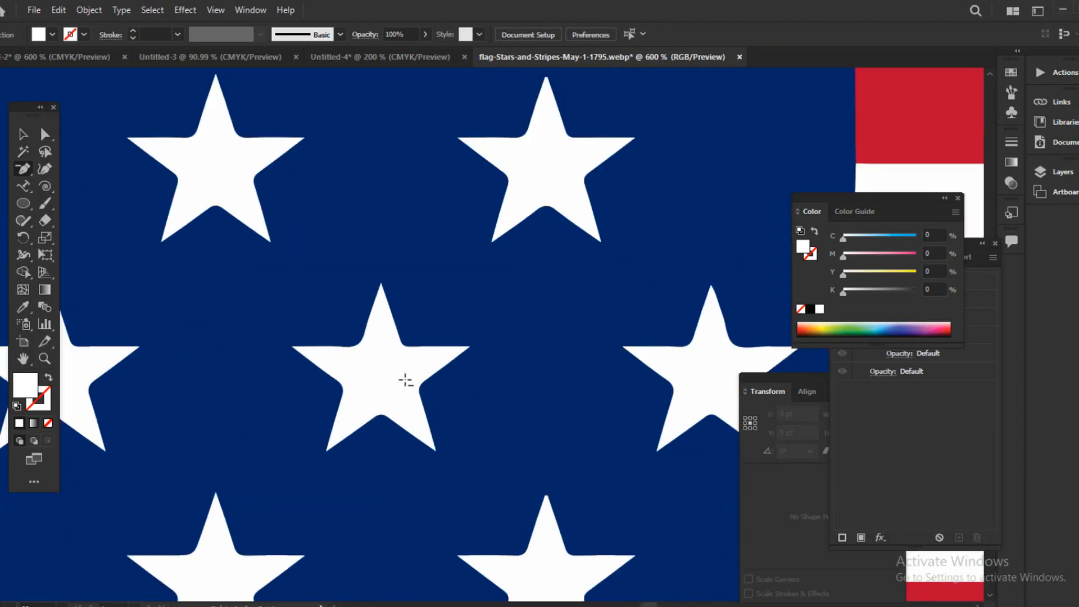
{"action": "key", "text": "ctrl+plus"}
{"action": "key", "text": "ctrl+plus"}
{"action": "key", "text": "ctrl+plus"}
{"action": "key", "text": "ctrl+plus"}
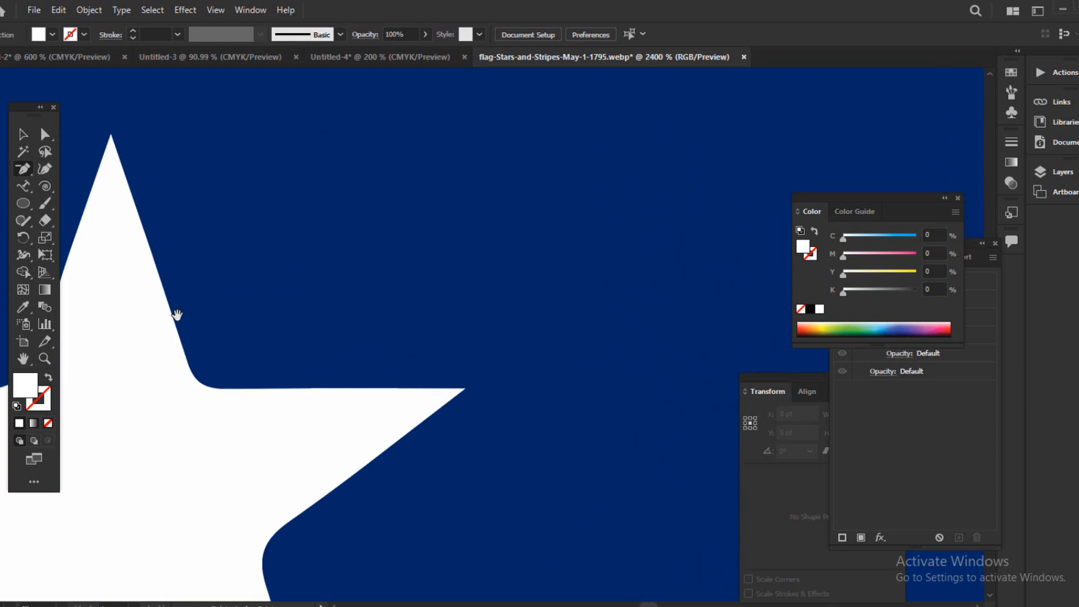
{"action": "left_click_drag", "start_coordinate": [177, 315], "coordinate": [417, 334]}
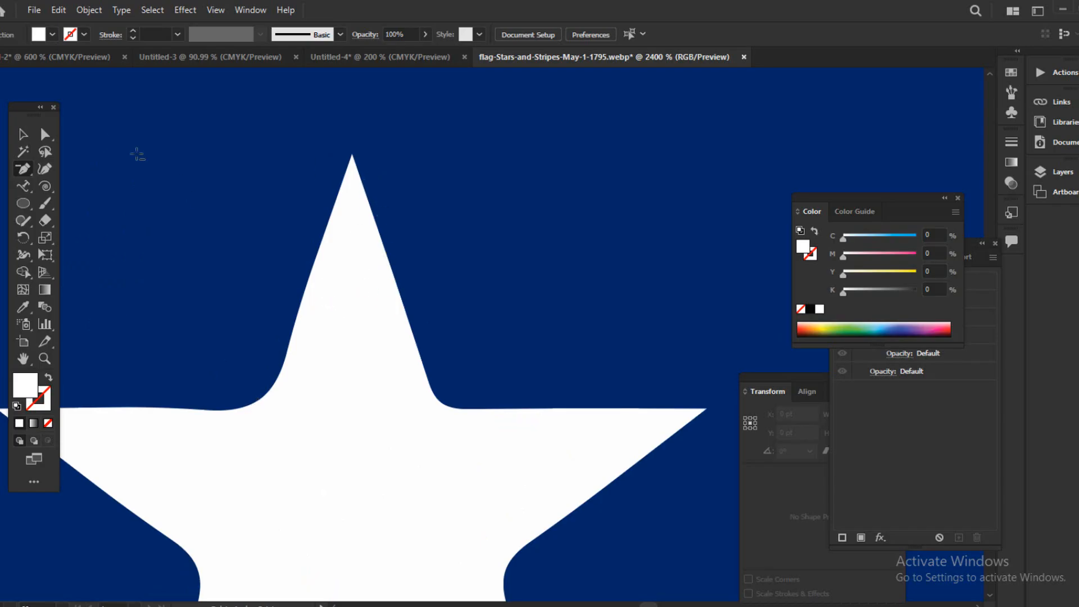
{"action": "left_click", "coordinate": [23, 135]}
{"action": "key", "text": "ctrl+minus"}
{"action": "key", "text": "ctrl+minus"}
{"action": "key", "text": "ctrl+minus"}
{"action": "key", "text": "ctrl+minus"}
{"action": "key", "text": "ctrl+minus"}
{"action": "key", "text": "ctrl+minus"}
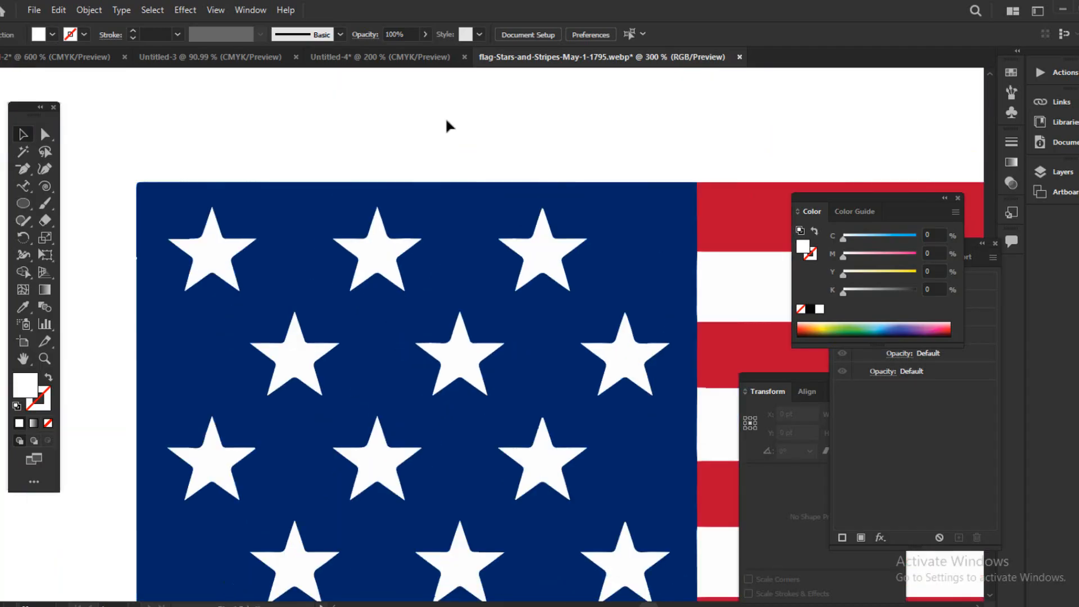
Look at the flag badge in the Untitled-4 document, then return to the traced flag document.
{"action": "left_click", "coordinate": [392, 57]}
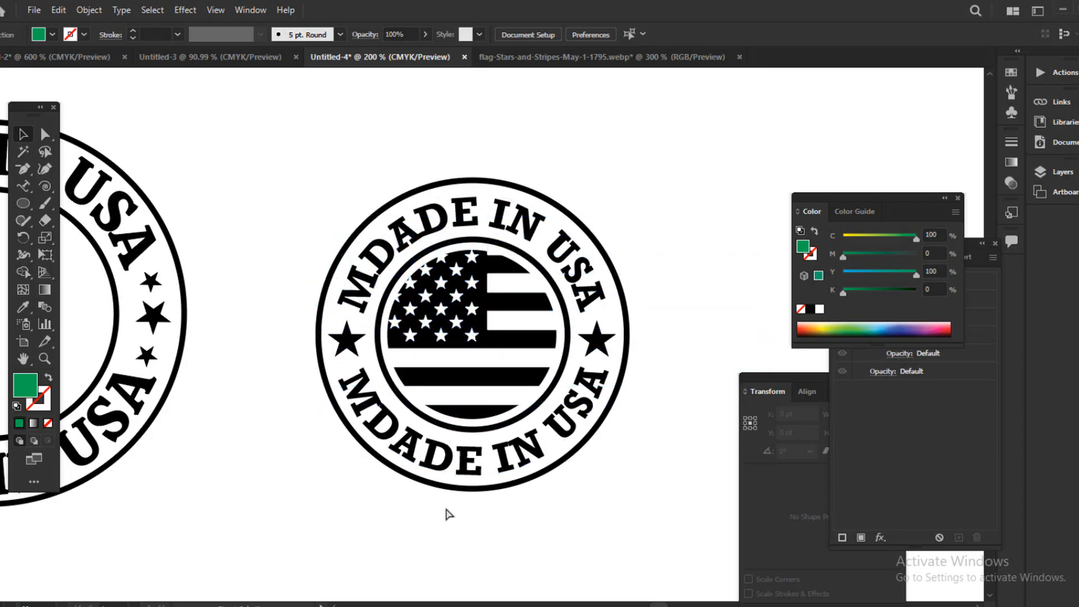
{"action": "key", "text": "ctrl+minus"}
{"action": "left_click", "coordinate": [521, 57]}
Draw a circle about 230 pt in diameter over the flag, centred near the blue canton's lower inner corner.
{"action": "key", "text": "ctrl+minus"}
{"action": "key", "text": "ctrl+minus"}
{"action": "key", "text": "ctrl+minus"}
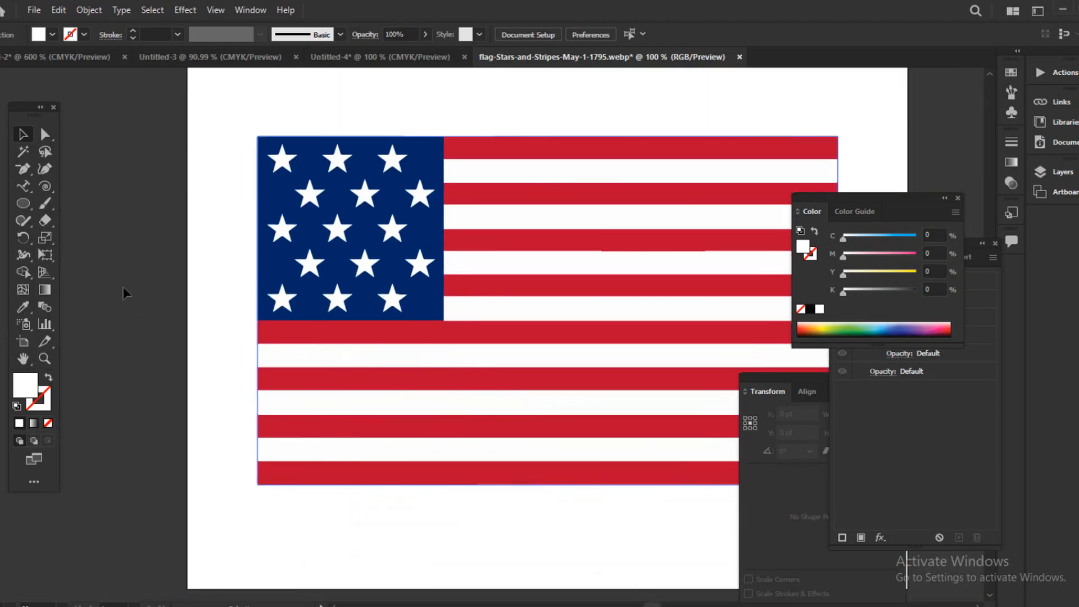
{"action": "left_click_drag", "start_coordinate": [22, 207], "coordinate": [97, 234]}
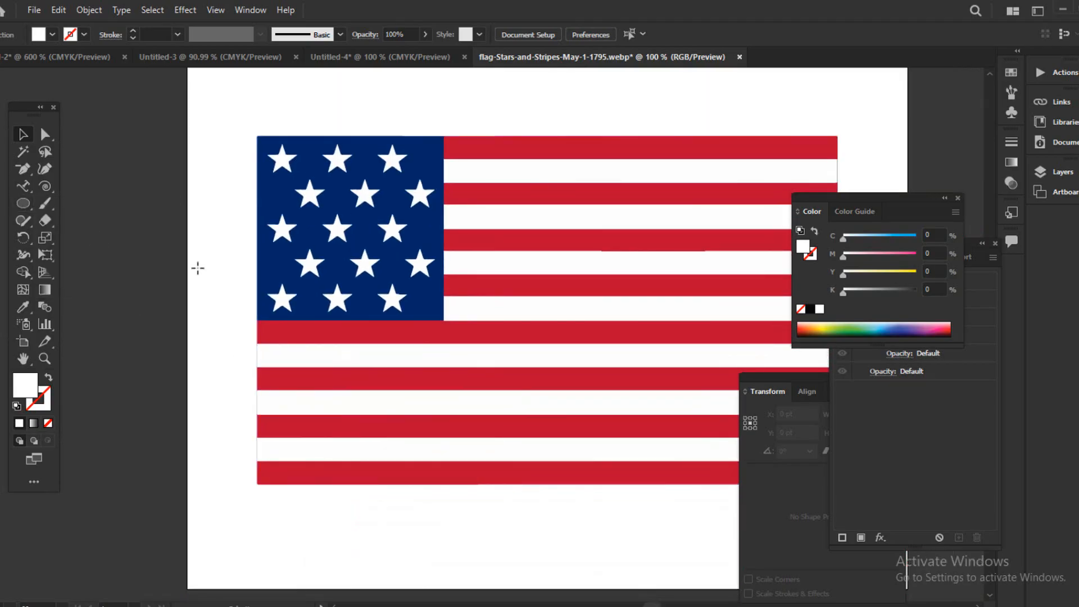
{"action": "left_click_drag", "start_coordinate": [439, 317], "coordinate": [543, 421]}
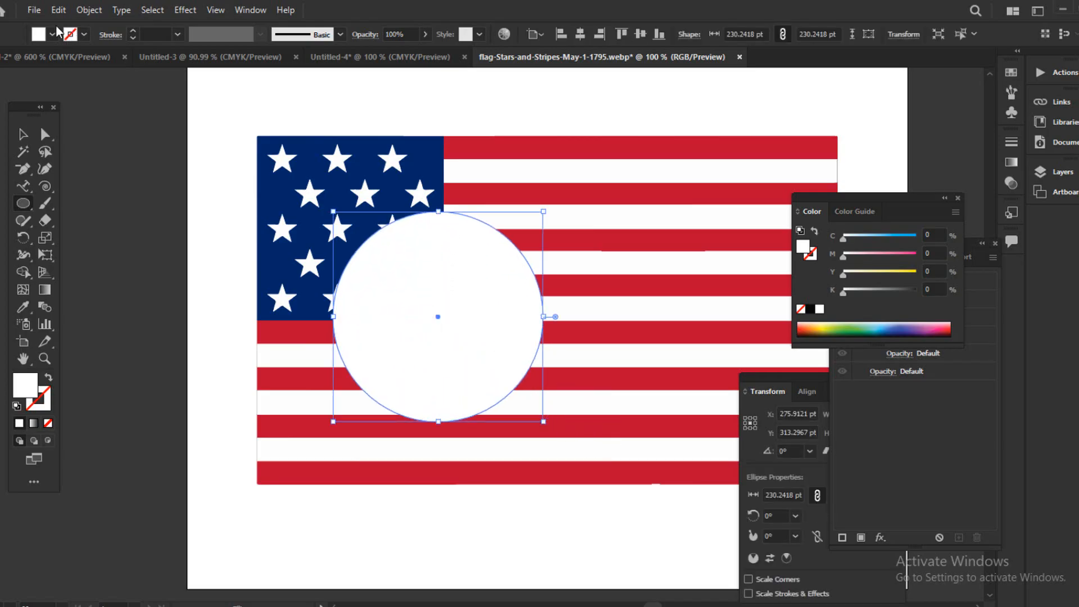
Fill the circle with dark green and deselect it.
{"action": "double_click", "coordinate": [30, 388]}
{"action": "left_click_drag", "start_coordinate": [728, 430], "coordinate": [740, 512]}
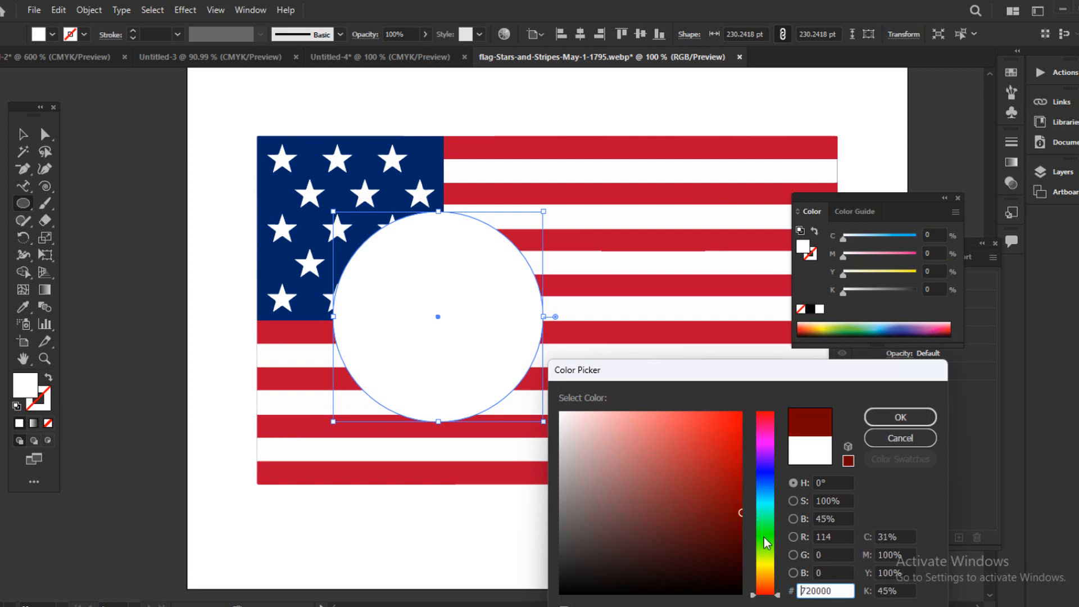
{"action": "left_click", "coordinate": [767, 542]}
{"action": "left_click", "coordinate": [900, 417]}
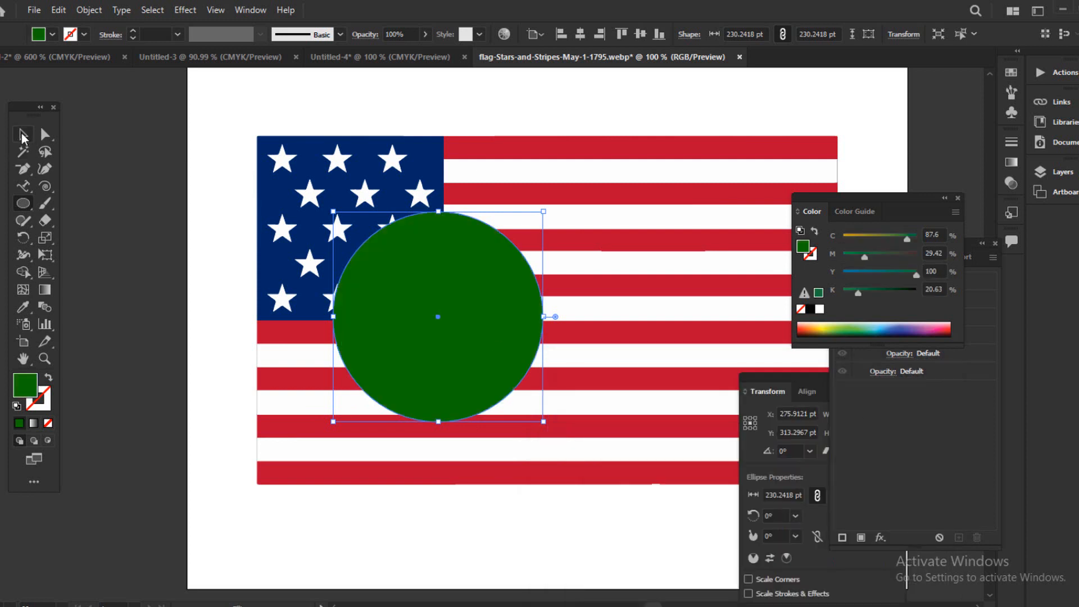
{"action": "left_click", "coordinate": [224, 181]}
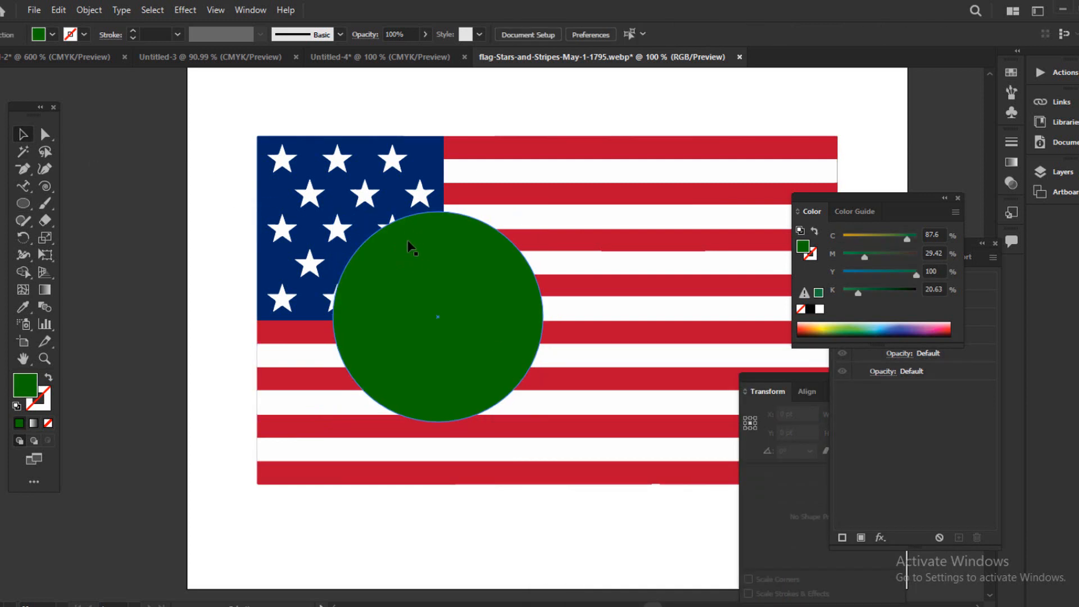
Reposition the green circle so it overlaps the canton's lower inner corner and the neighbouring stripes, then deselect it.
{"action": "left_click_drag", "start_coordinate": [448, 250], "coordinate": [183, 297]}
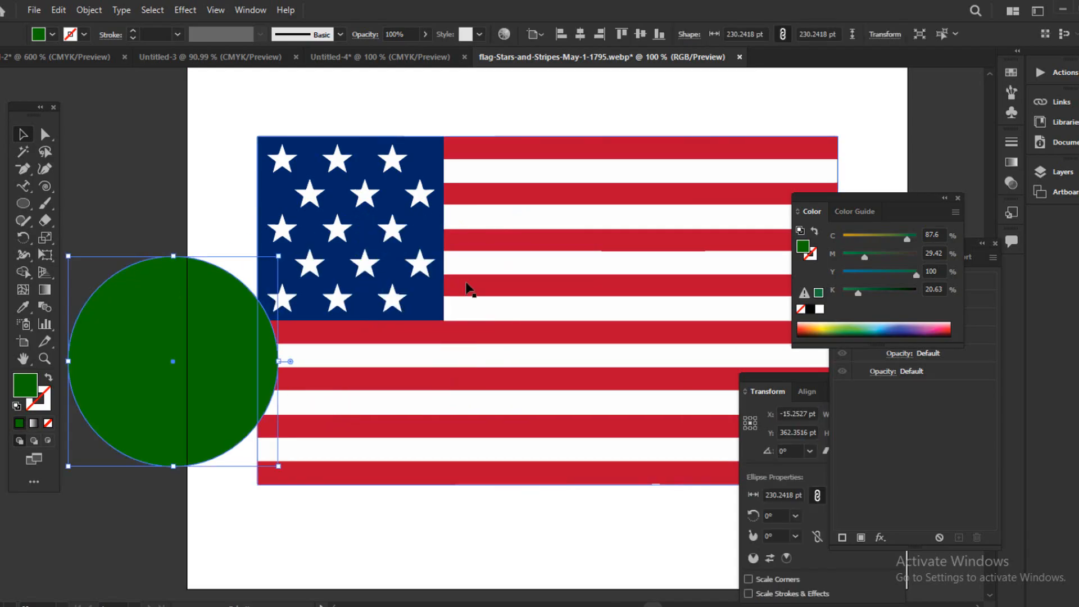
{"action": "left_click_drag", "start_coordinate": [159, 363], "coordinate": [415, 312]}
{"action": "left_click", "coordinate": [229, 198]}
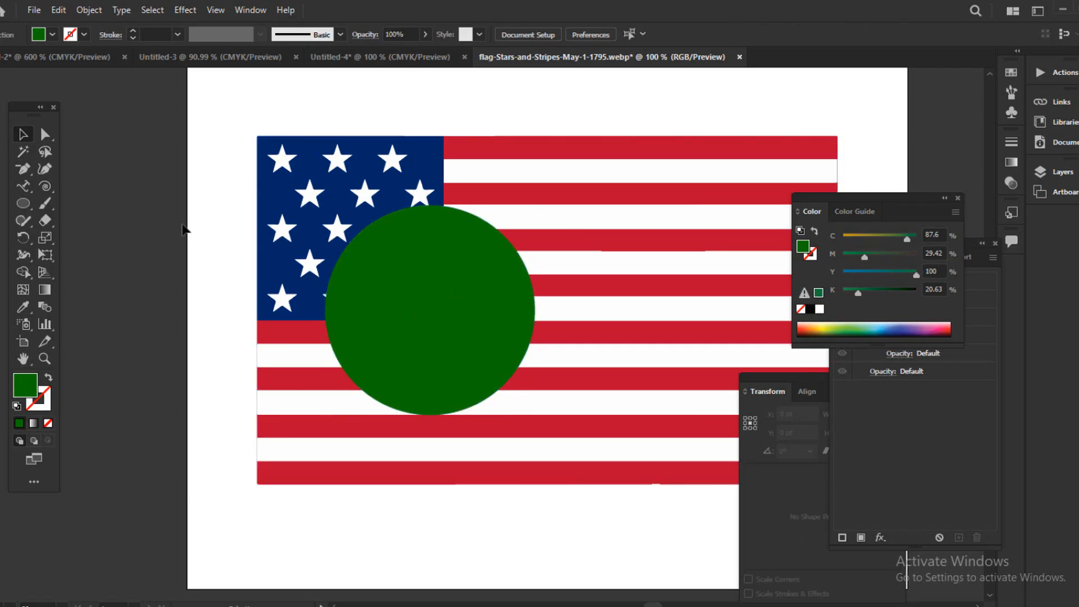
Select the traced flag and the green circle together and clip the flag to the circle with a clipping mask.
{"action": "left_click_drag", "start_coordinate": [206, 151], "coordinate": [542, 419]}
{"action": "right_click", "coordinate": [460, 261]}
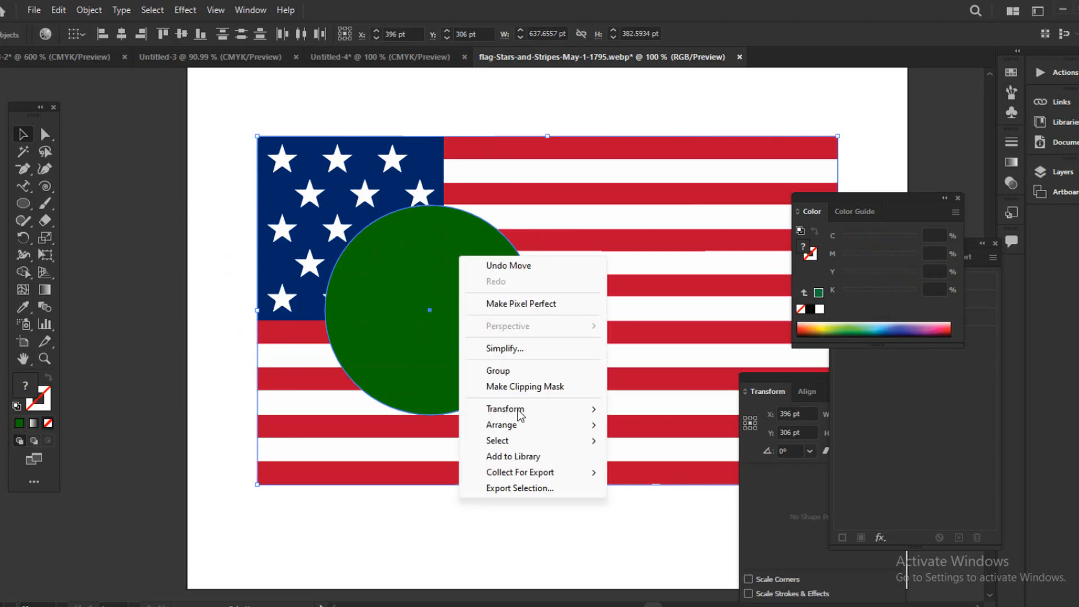
{"action": "left_click", "coordinate": [513, 387]}
{"action": "left_click", "coordinate": [454, 445]}
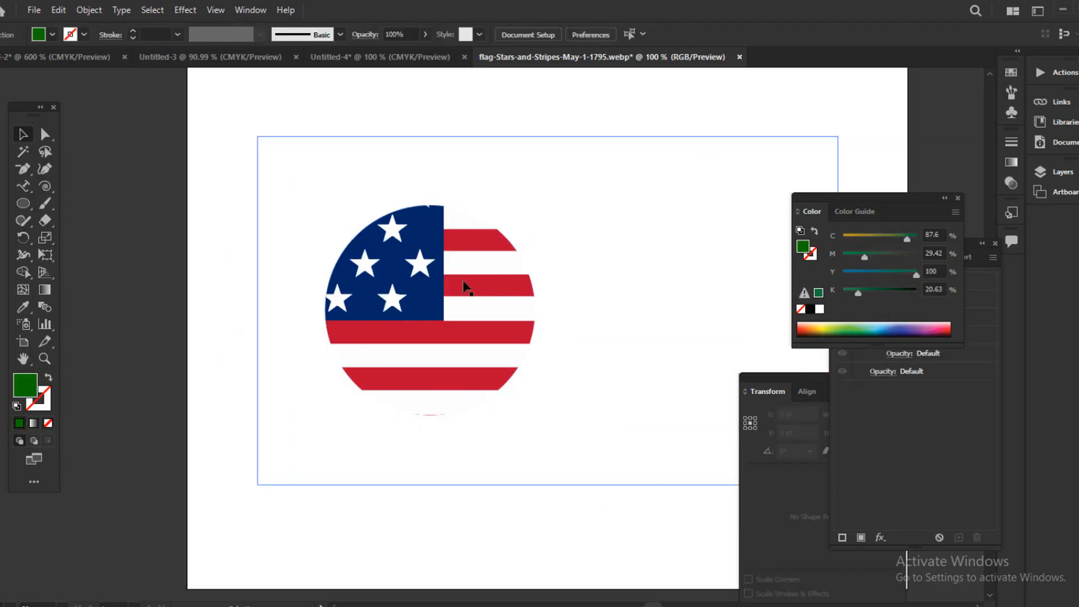
Bring the round flag into Untitled-4 and scale it to about 99 pt wide inside the flag badge's inner ring.
{"action": "left_click_drag", "start_coordinate": [466, 287], "coordinate": [544, 180]}
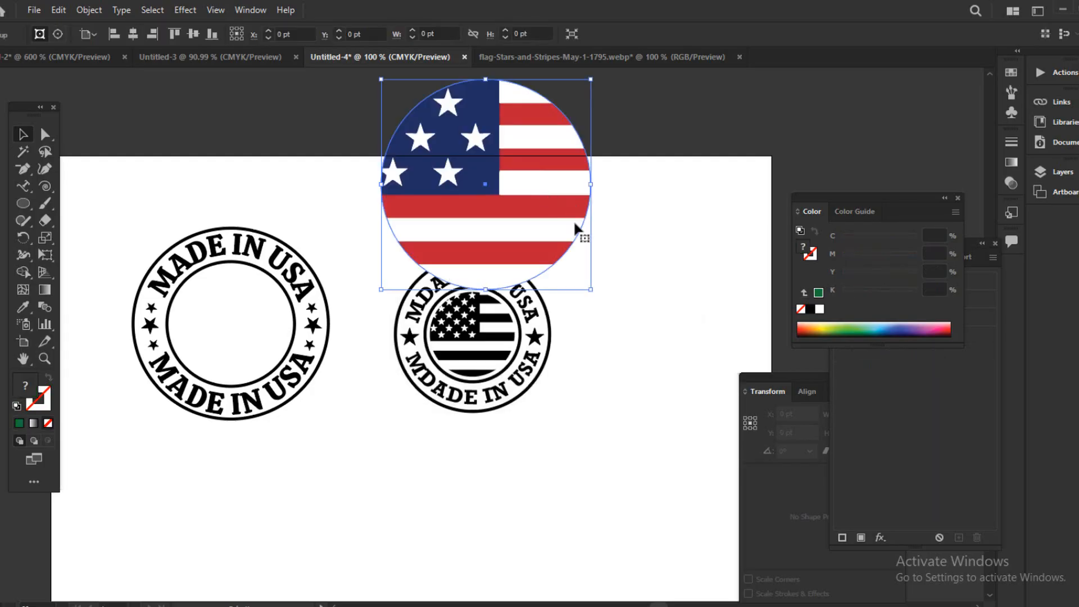
{"action": "left_click_drag", "start_coordinate": [591, 291], "coordinate": [518, 380]}
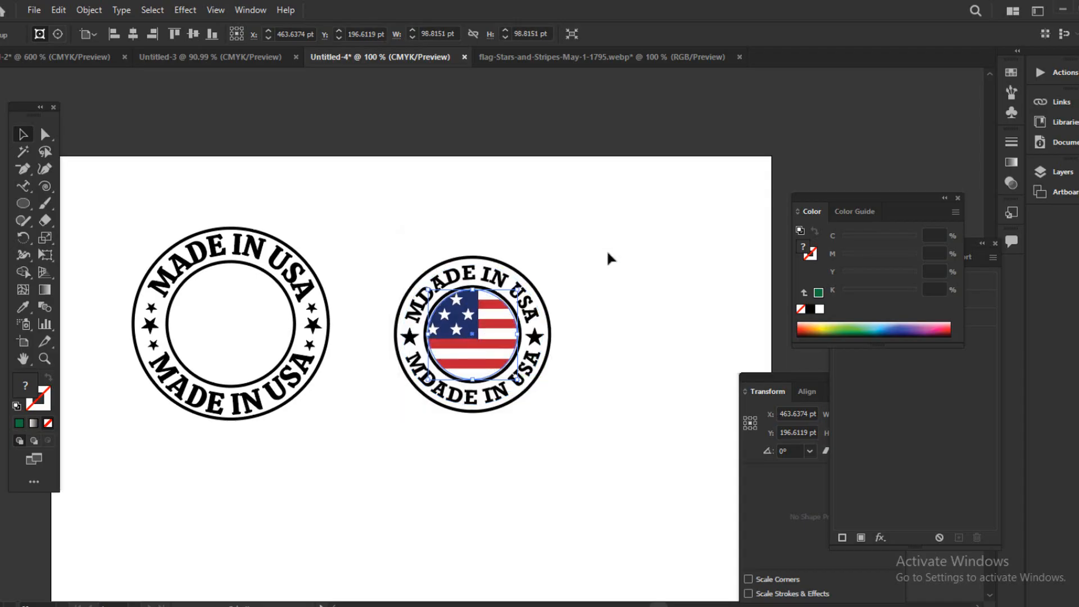
{"action": "left_click", "coordinate": [607, 259]}
{"action": "scroll", "coordinate": [569, 429], "scroll_direction": "down", "scroll_amount": 1}
{"action": "left_click_drag", "start_coordinate": [392, 184], "coordinate": [560, 389]}
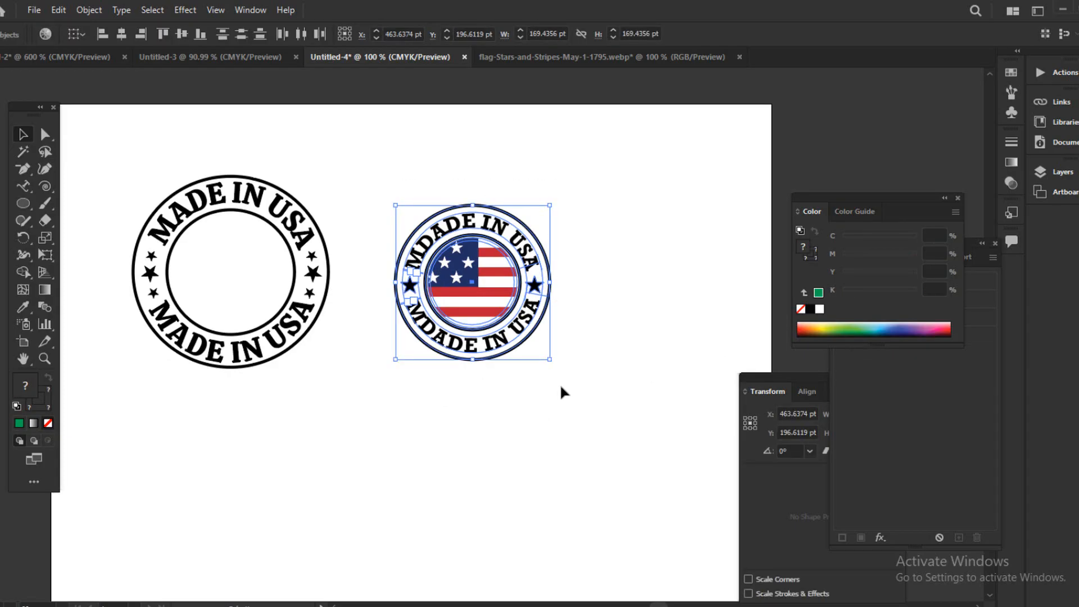
{"action": "left_click", "coordinate": [406, 366]}
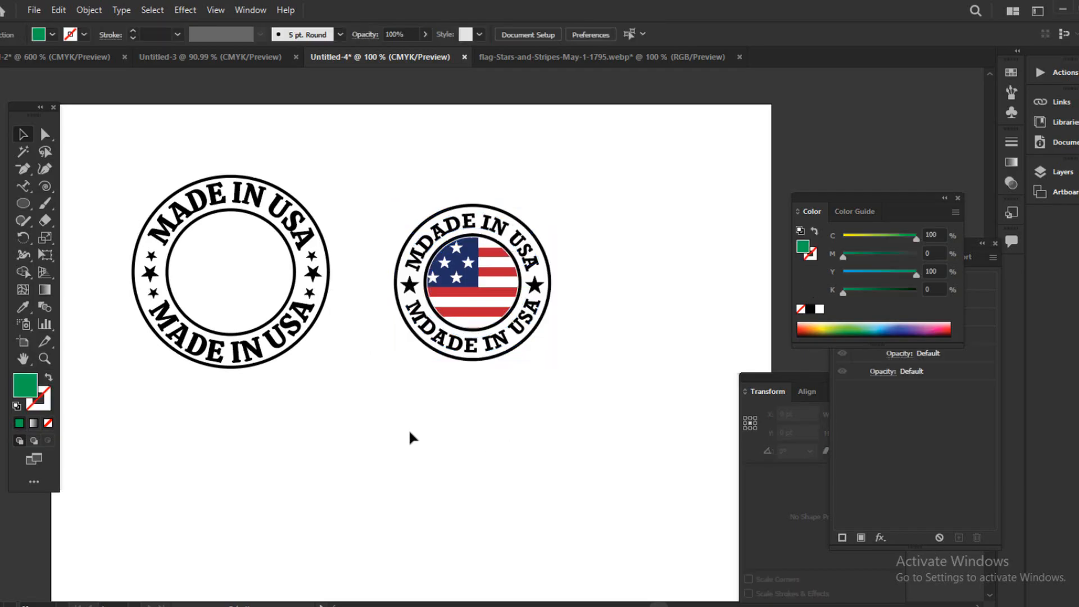
{"action": "left_click", "coordinate": [24, 187]}
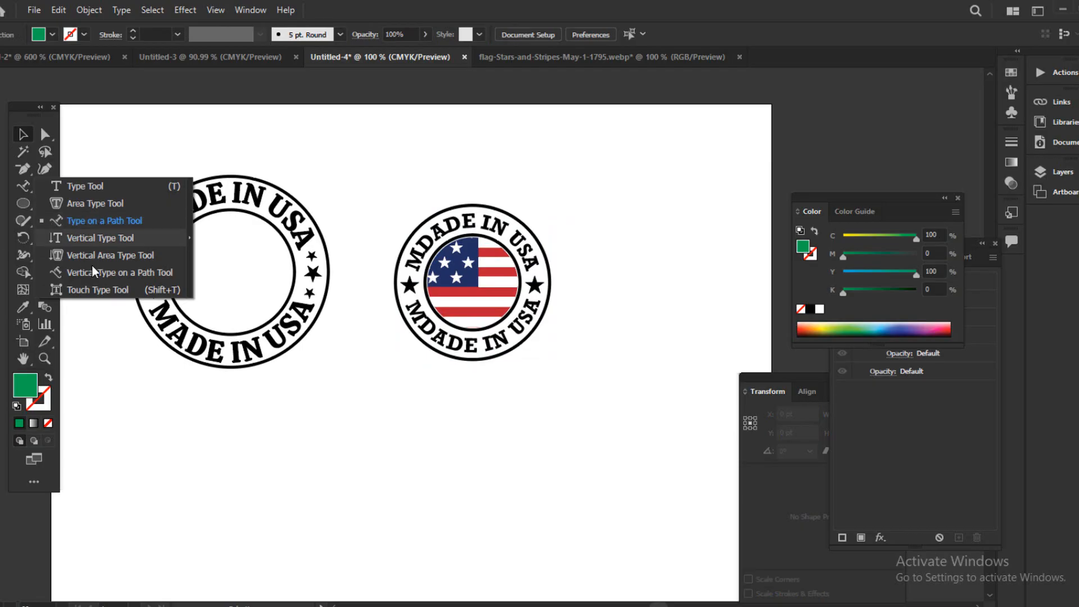
{"action": "left_click", "coordinate": [22, 139]}
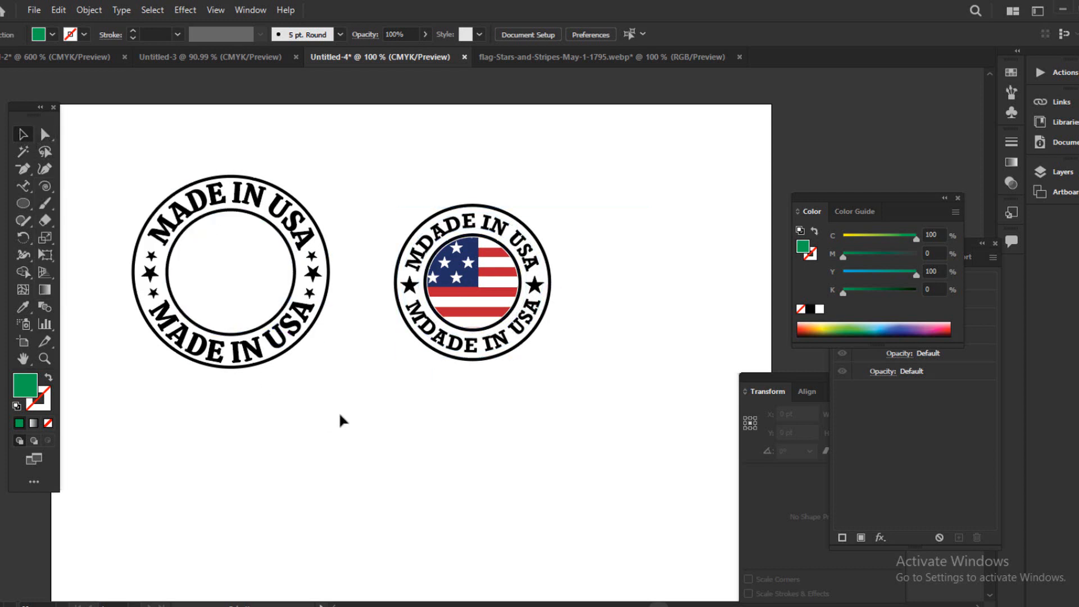